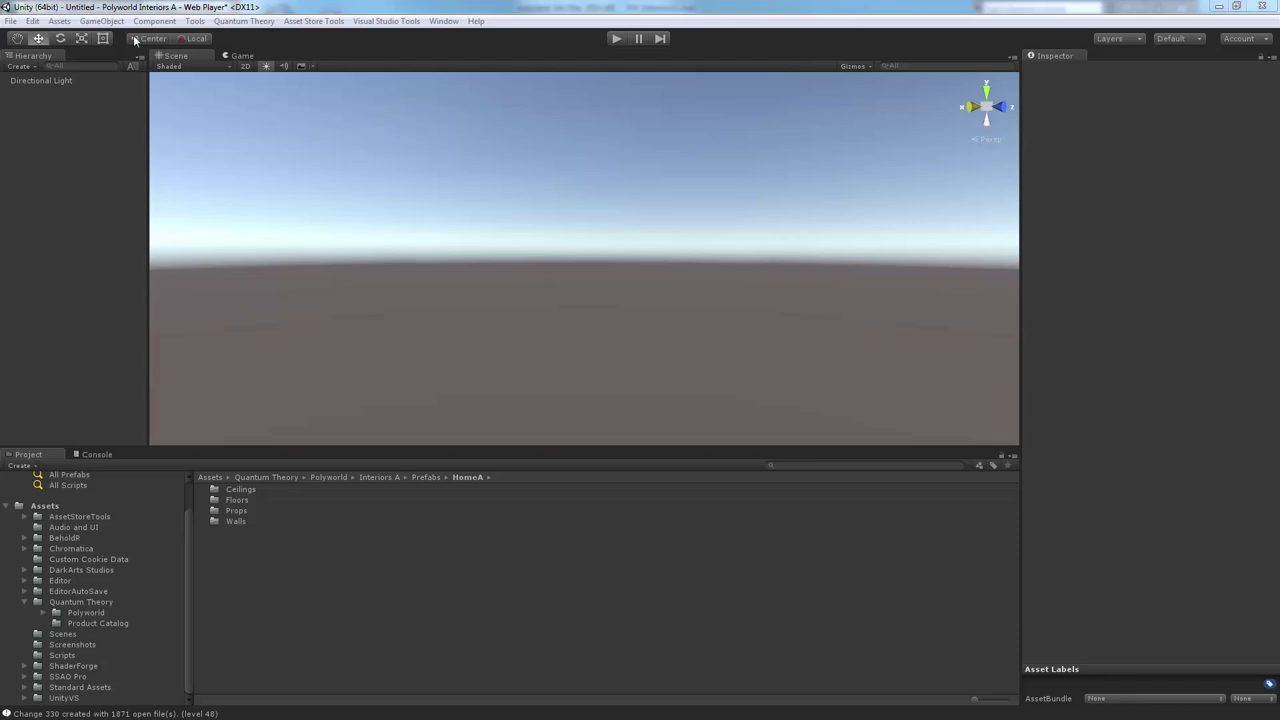
Open the Snap settings window and move it into the scene view's upper corner.
left_click(59, 21)
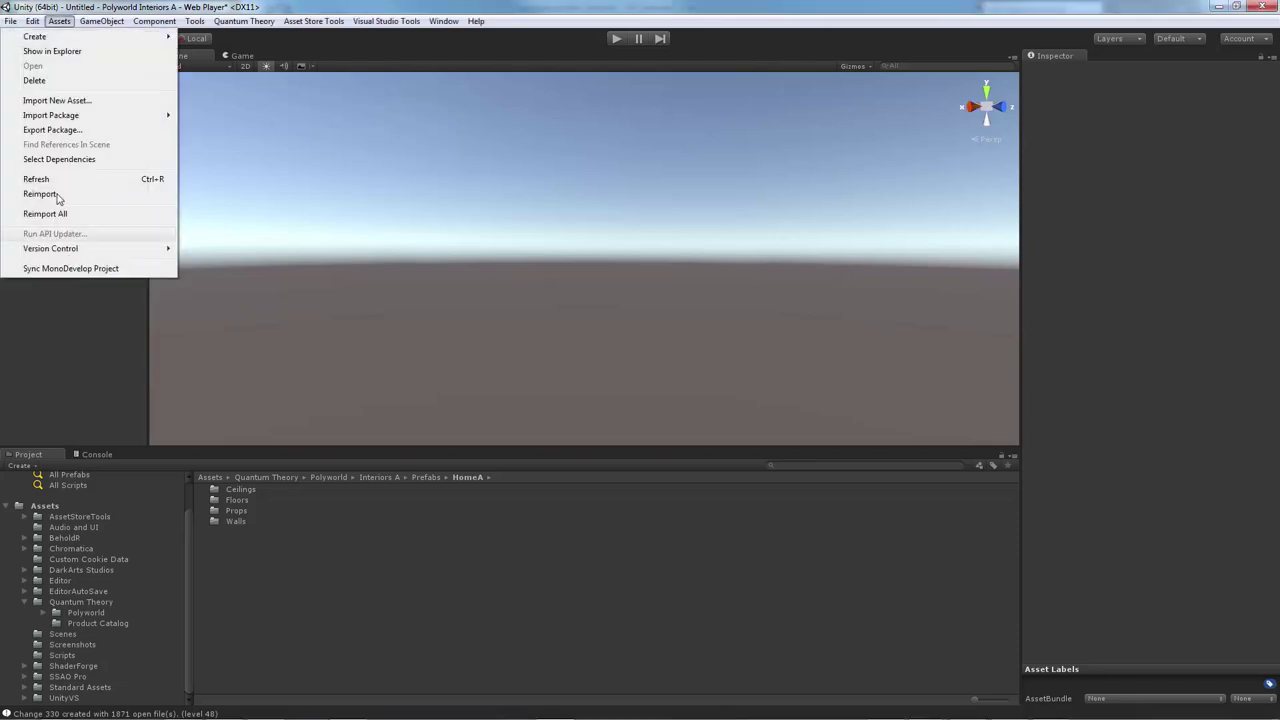
mouse_move(33, 21)
left_click(50, 412)
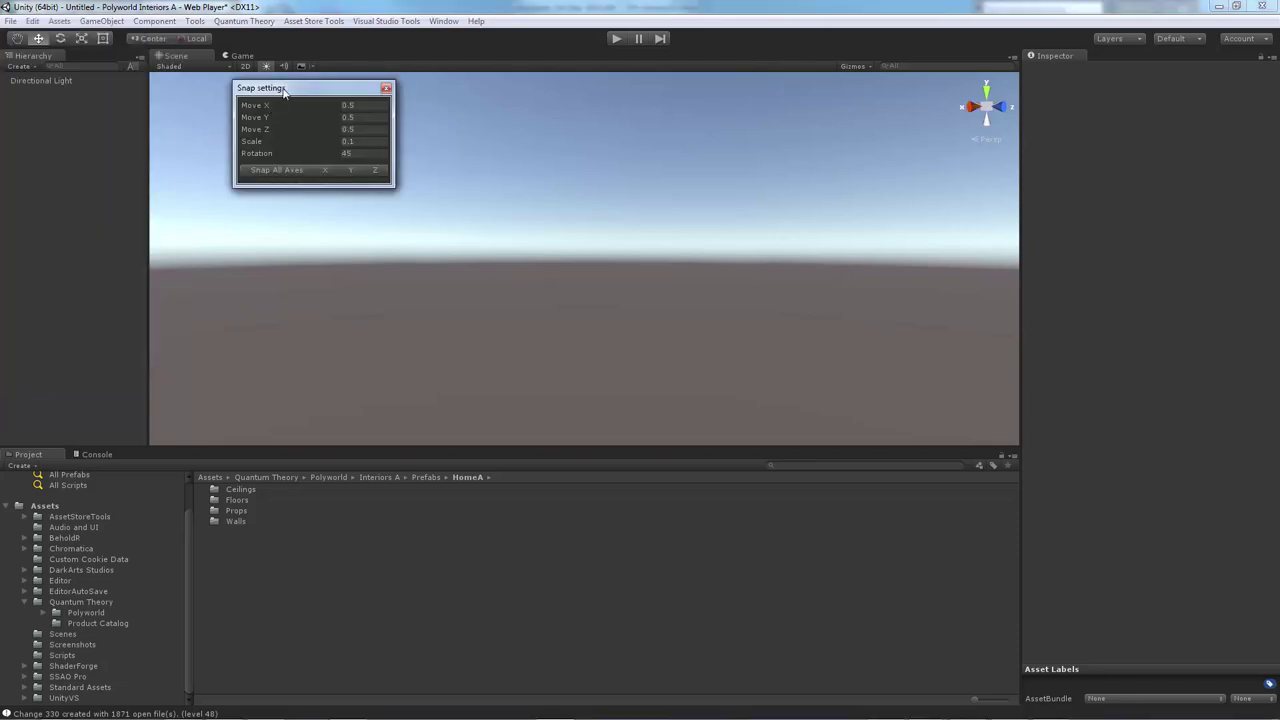
left_click_drag(285, 93, 226, 97)
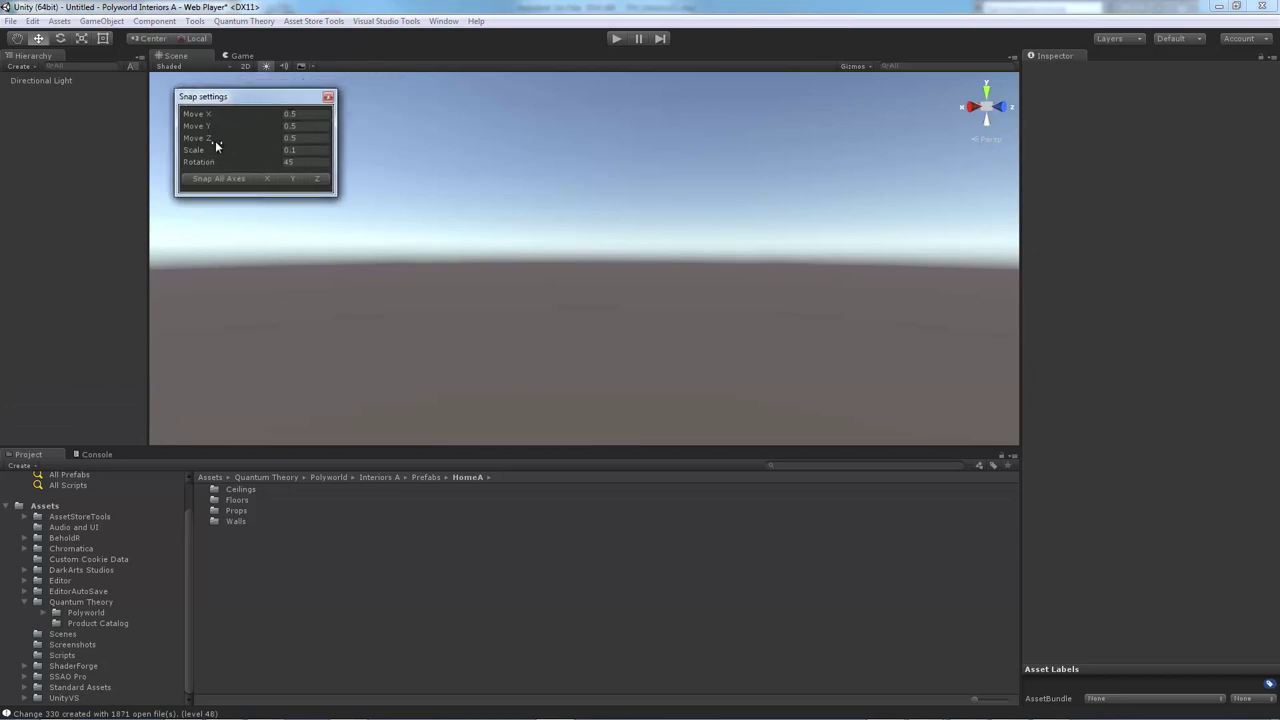
left_click(300, 116)
left_click_drag(269, 104, 249, 94)
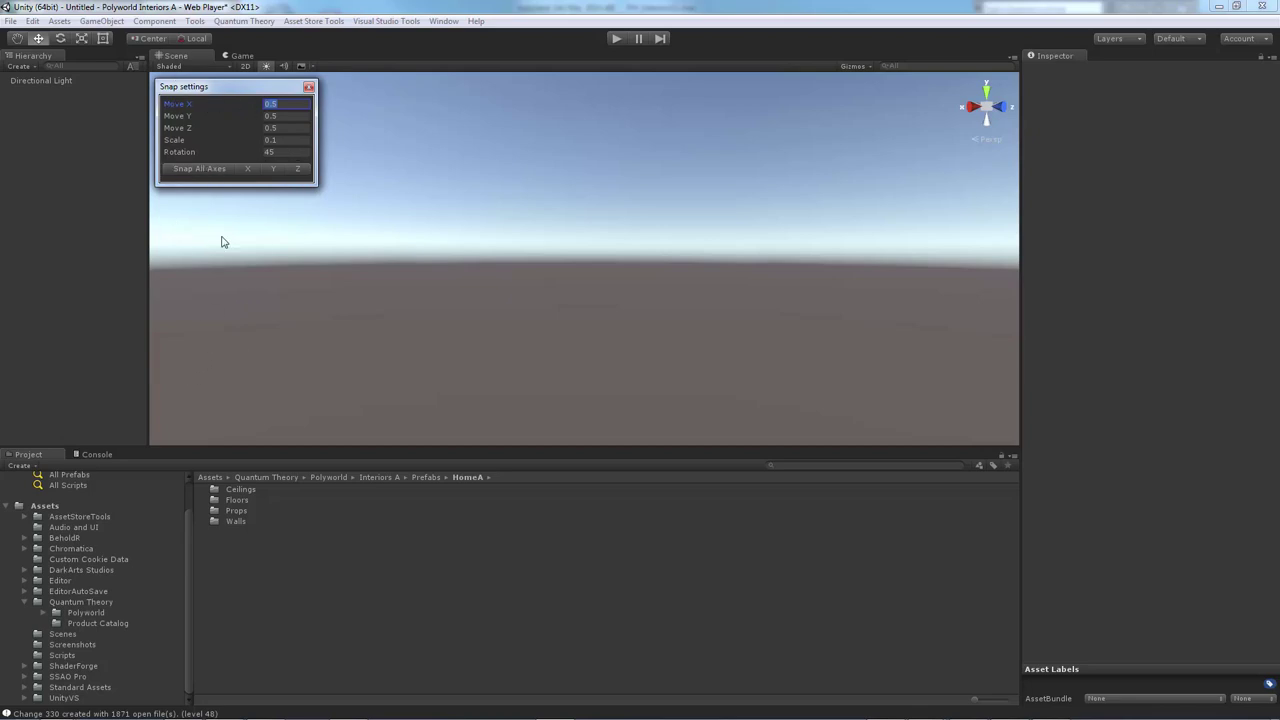
Open the HomeA prefabs folder under Quantum Theory, Polyworld, Interiors A, Prefabs in the project assets.
left_click(45, 605)
left_click(44, 613)
left_click(82, 574)
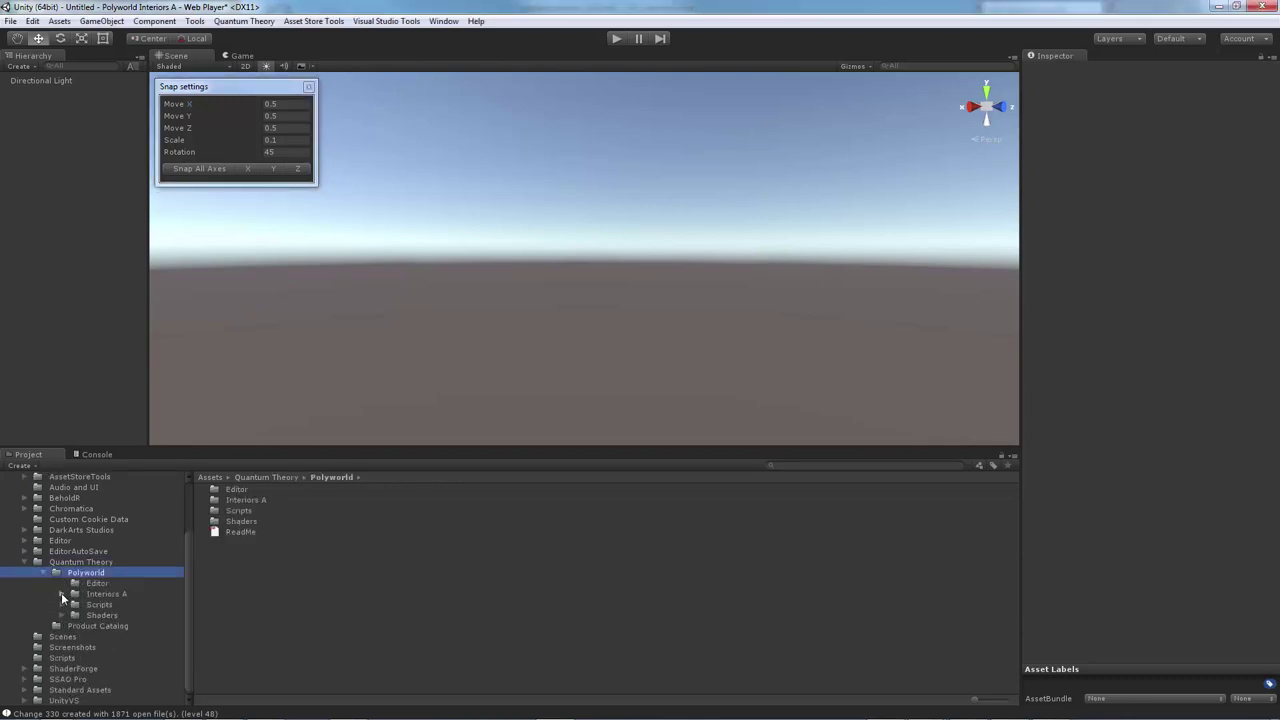
double_click(70, 595)
left_click(80, 626)
left_click(73, 626)
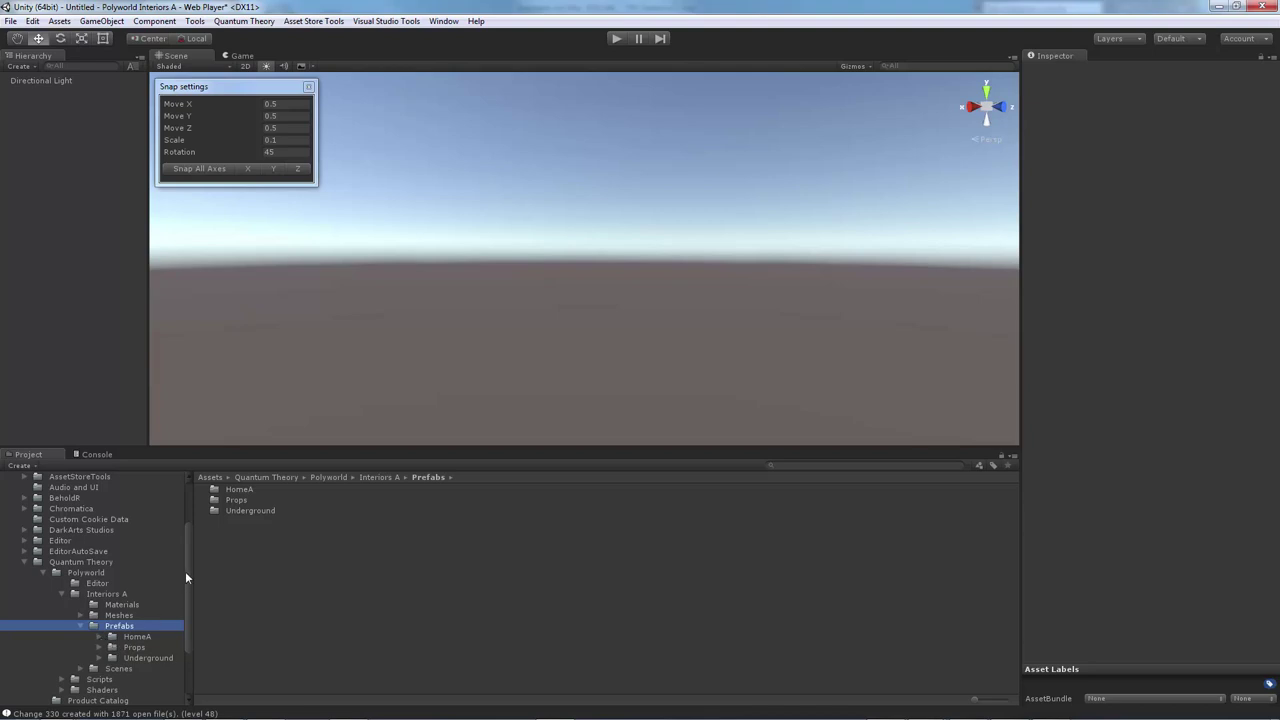
scroll(186, 590, "down", 3)
left_click(136, 569)
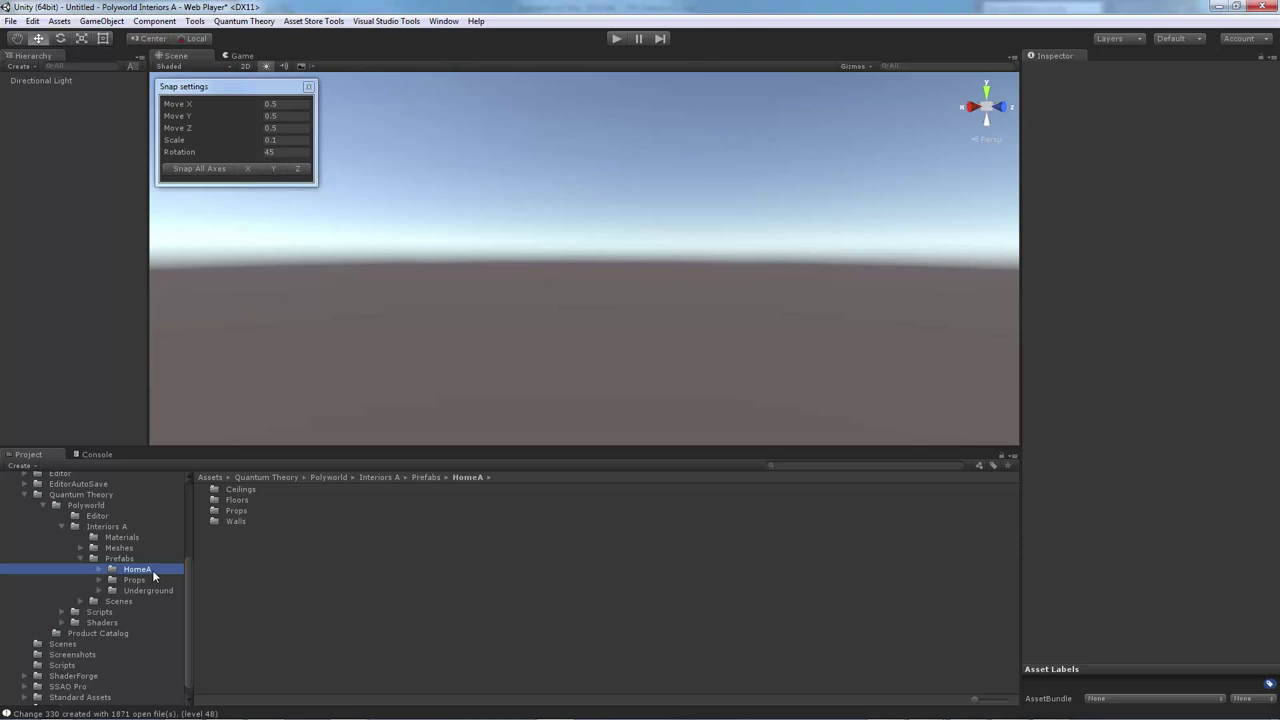
Look through the prefabs in the Underground, Props and Lighting folders.
left_click(158, 591)
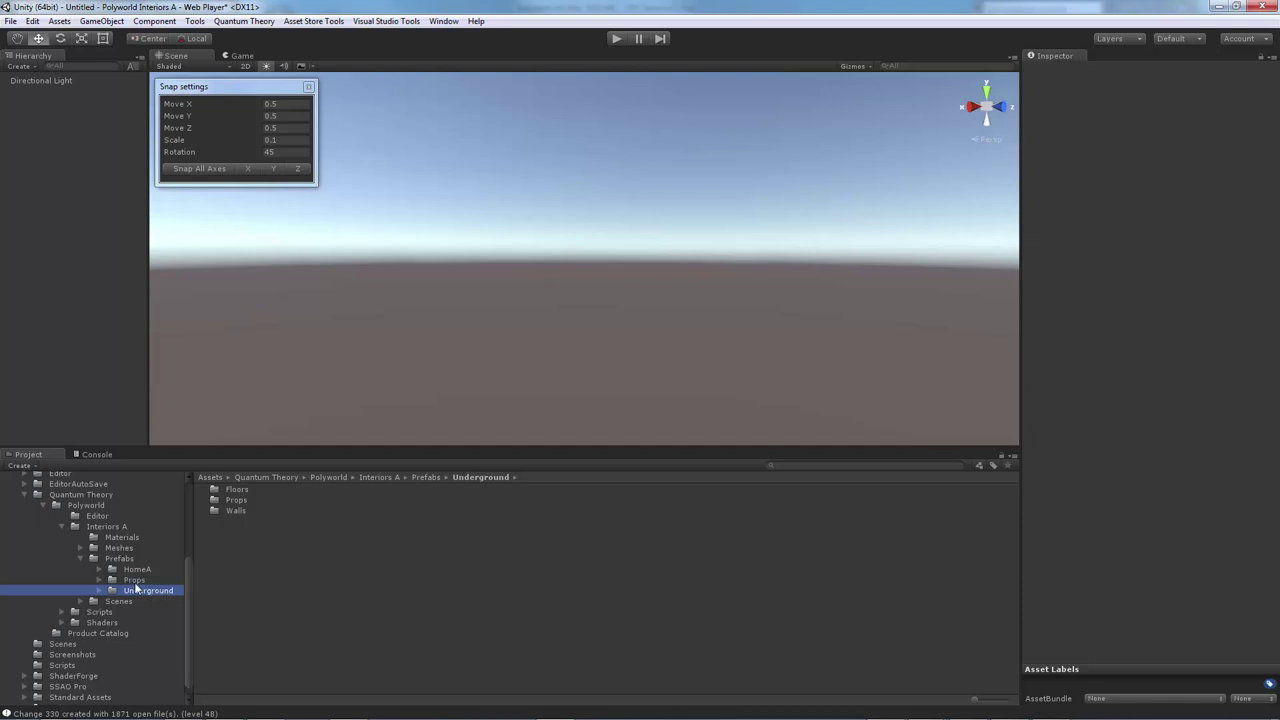
left_click(134, 580)
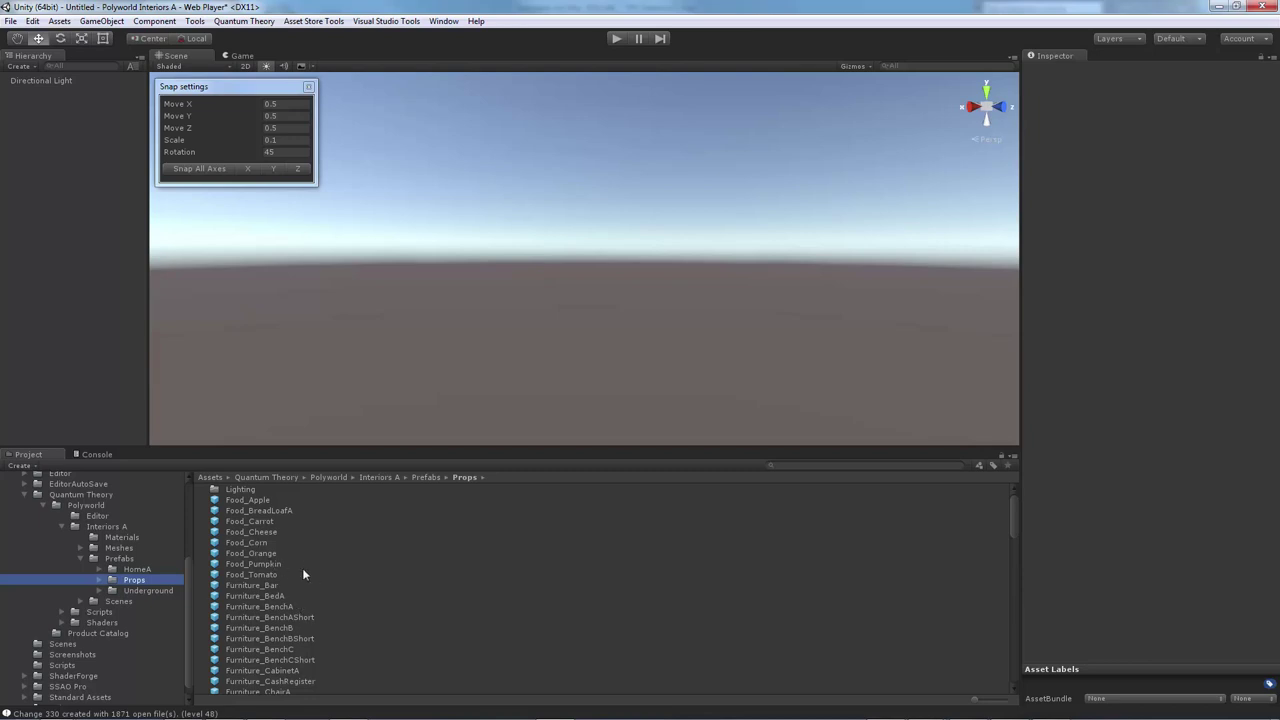
scroll(312, 570, "down", 1)
left_click_drag(1012, 536, 1014, 649)
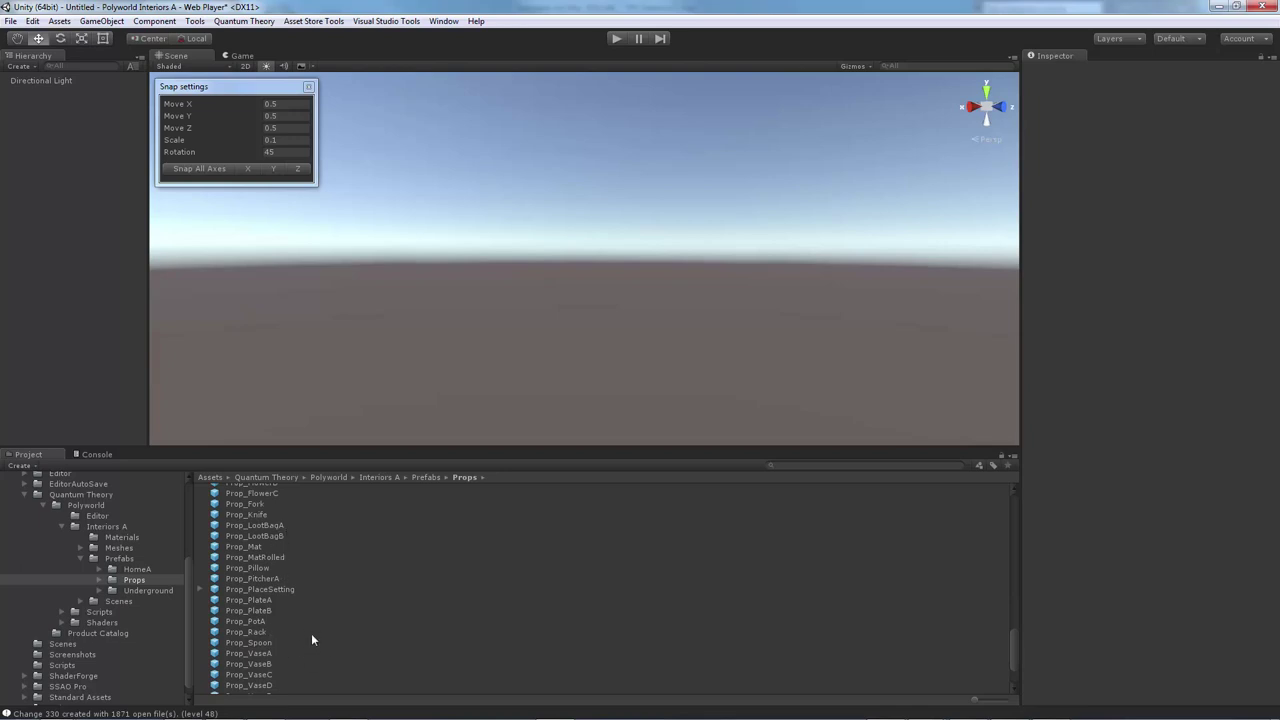
scroll(290, 628, "down", 3)
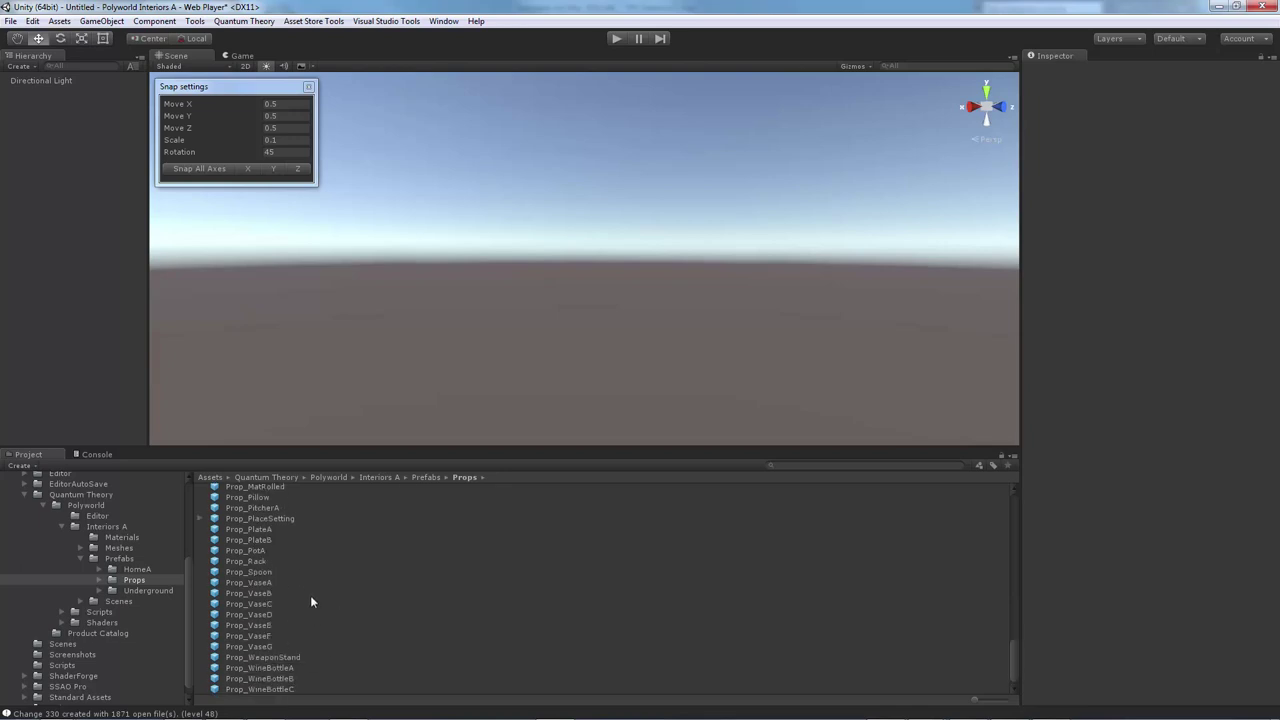
left_click(98, 580)
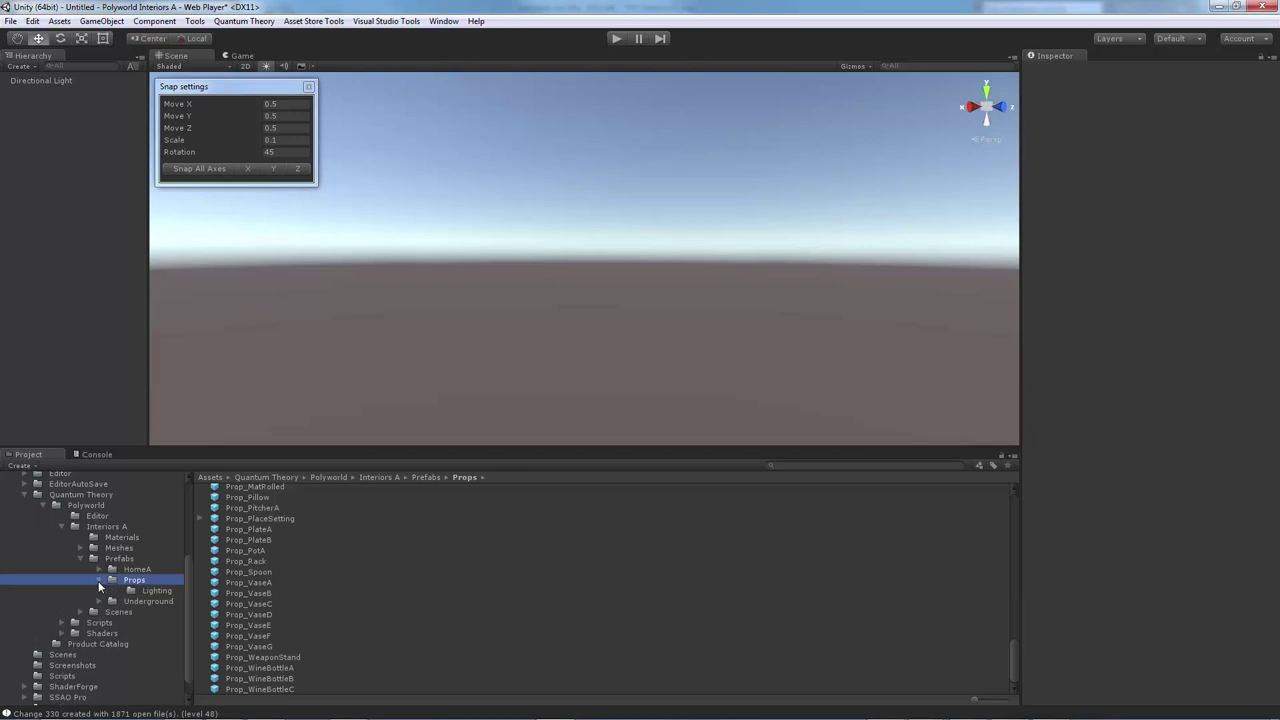
left_click(155, 591)
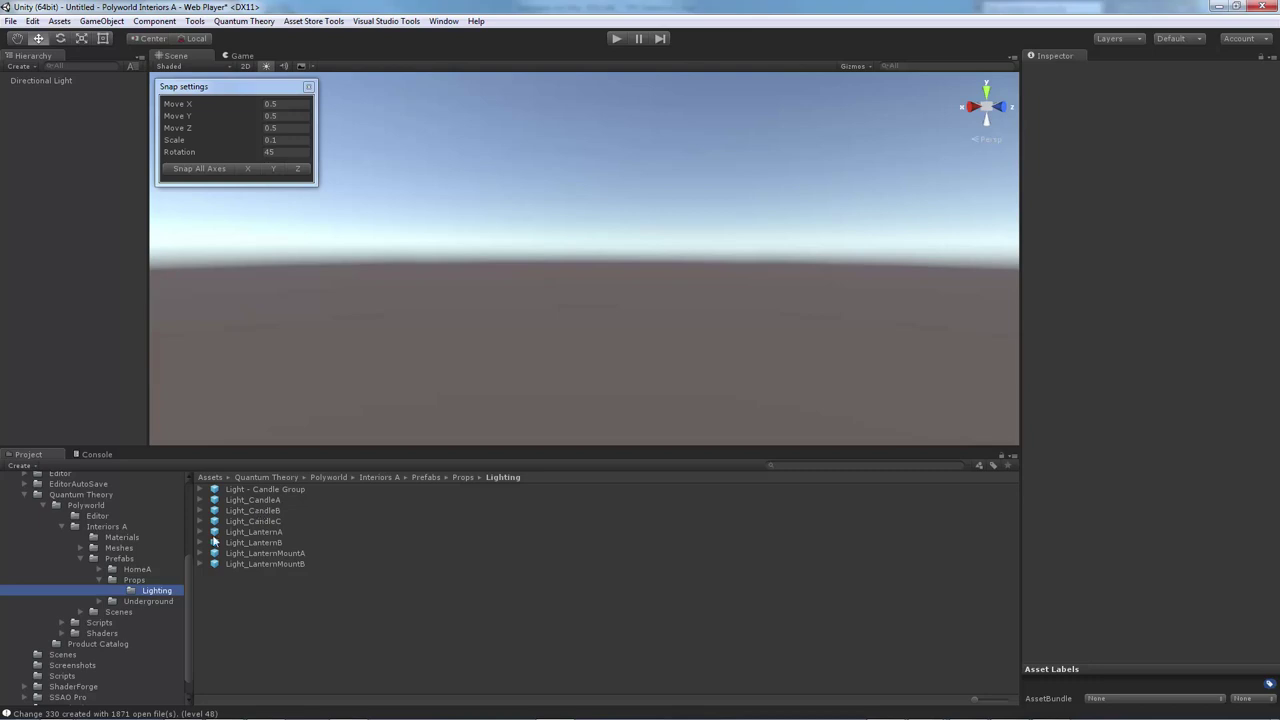
Add the Floor_HerringboneB prefab from the HomeA Floors folder to the scene at the origin.
left_click(99, 570)
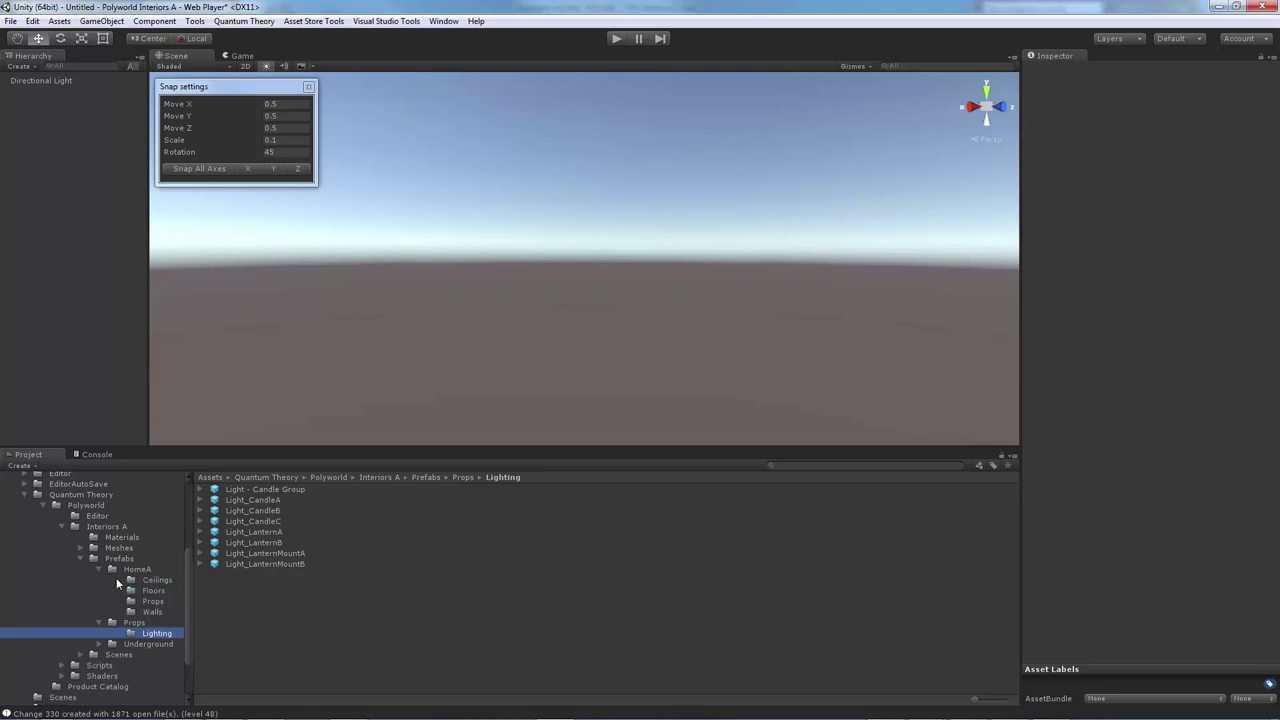
left_click(155, 590)
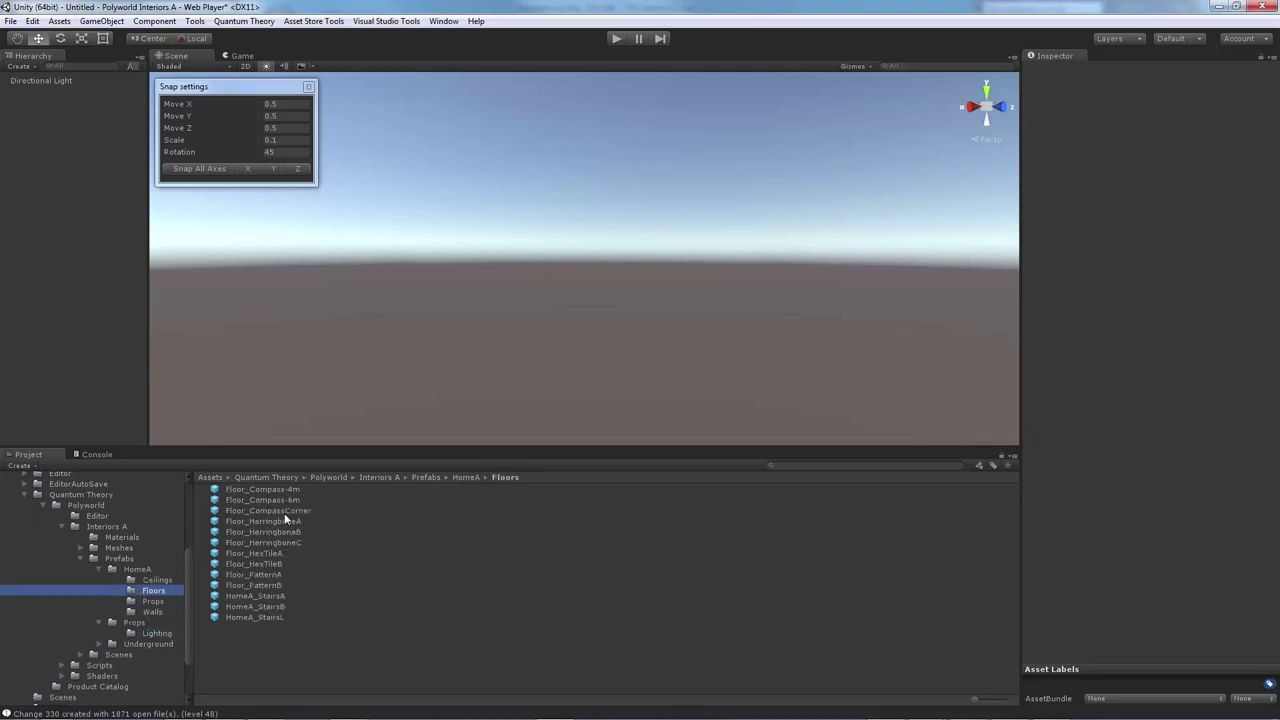
left_click_drag(292, 532, 110, 270)
left_click_drag(443, 304, 420, 348, "alt")
right_click_drag(420, 348, 925, 202, "alt")
left_click_drag(703, 255, 591, 277, "alt")
right_click_drag(591, 277, 600, 345, "alt")
left_click_drag(600, 345, 480, 340, "alt")
right_click_drag(480, 340, 564, 303, "alt")
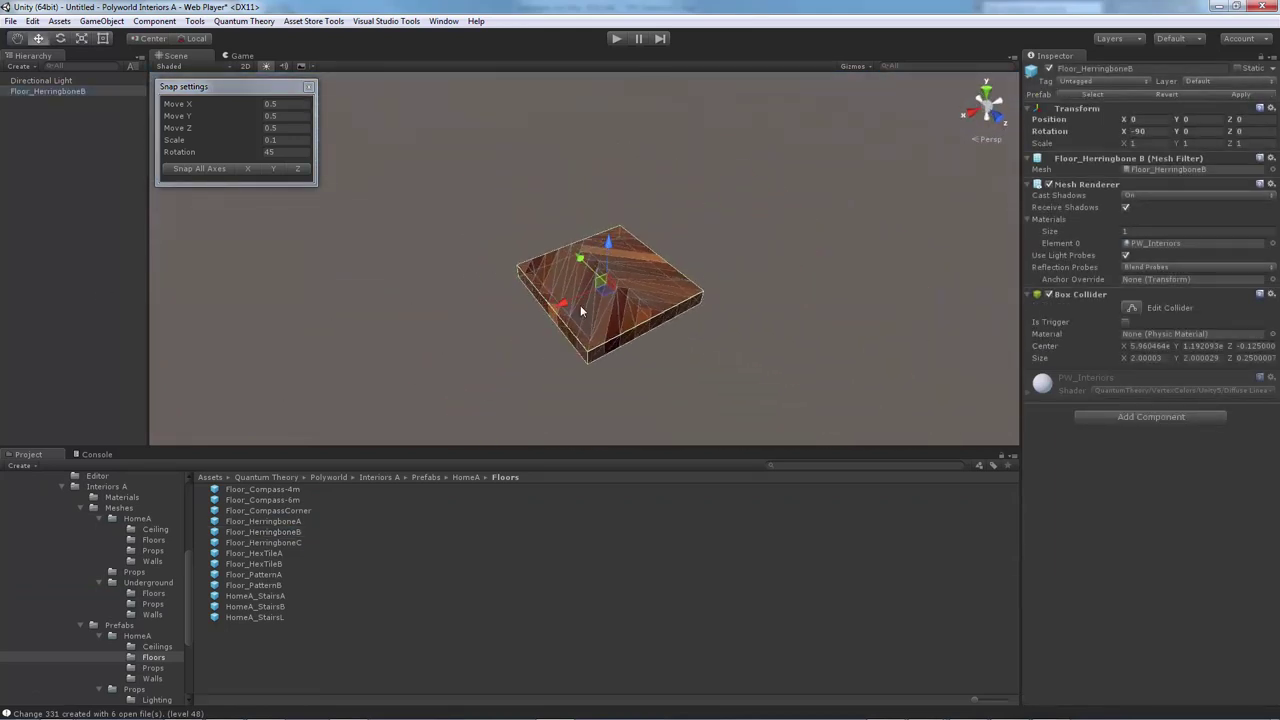
Duplicate the herringbone floor tile twice along X to form a row of three, and select the whole row.
left_click_drag(430, 449, 430, 471)
left_click_drag(692, 253, 645, 345, "alt")
key("w")
key("ctrl+d")
key("ctrl+d")
left_click(630, 289, "shift")
left_click(678, 267, "shift")
Duplicate the row of three tiles twice along Z with snapping to build a 3 by 3 floor.
key("ctrl+d")
key("ctrl+d")
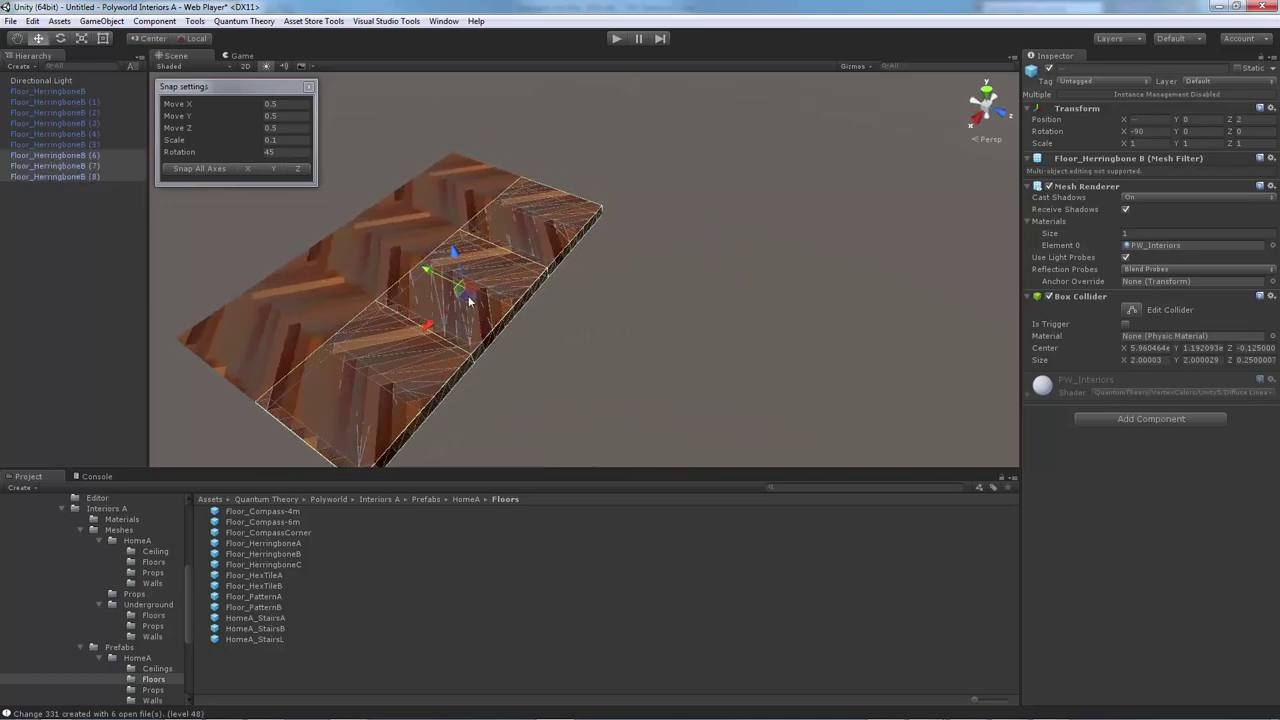
left_click_drag(518, 330, 571, 338, "ctrl")
scroll(546, 346, "down", 3)
left_click(557, 359)
scroll(594, 329, "up", 4)
scroll(594, 329, "down", 4)
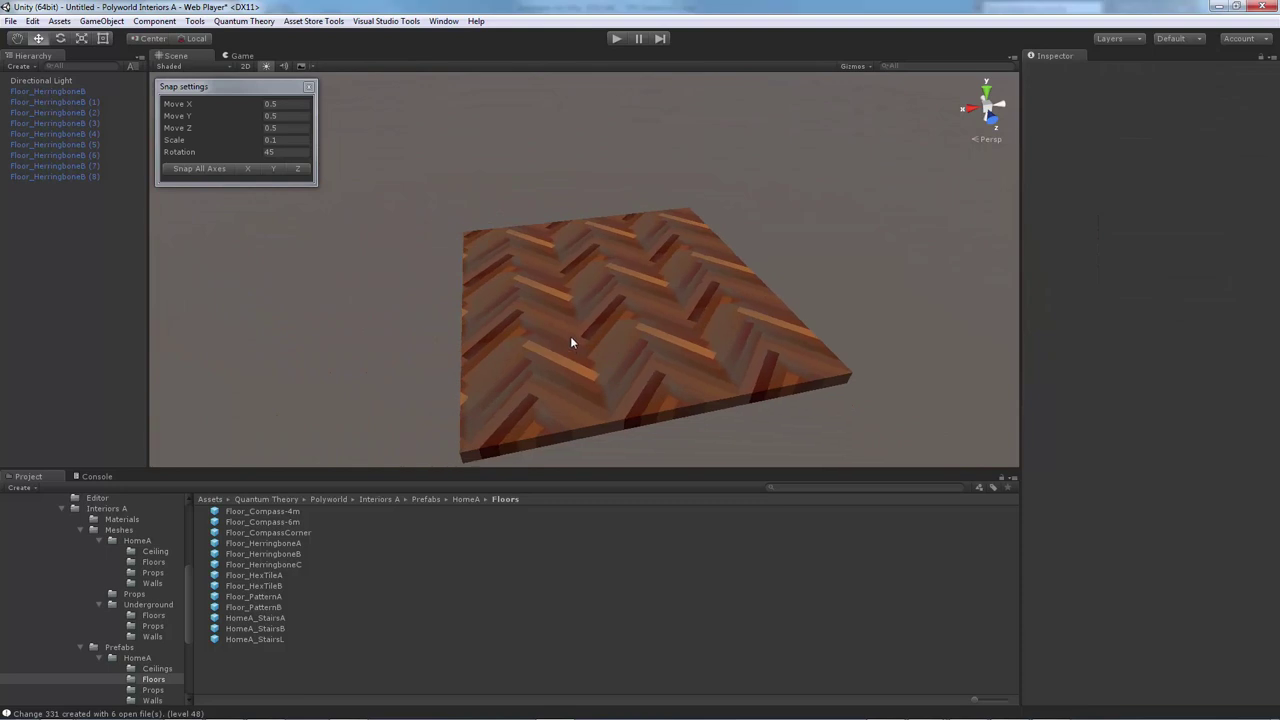
Open the HomeA Walls prefab folder and enlarge the project asset area.
left_click(507, 246)
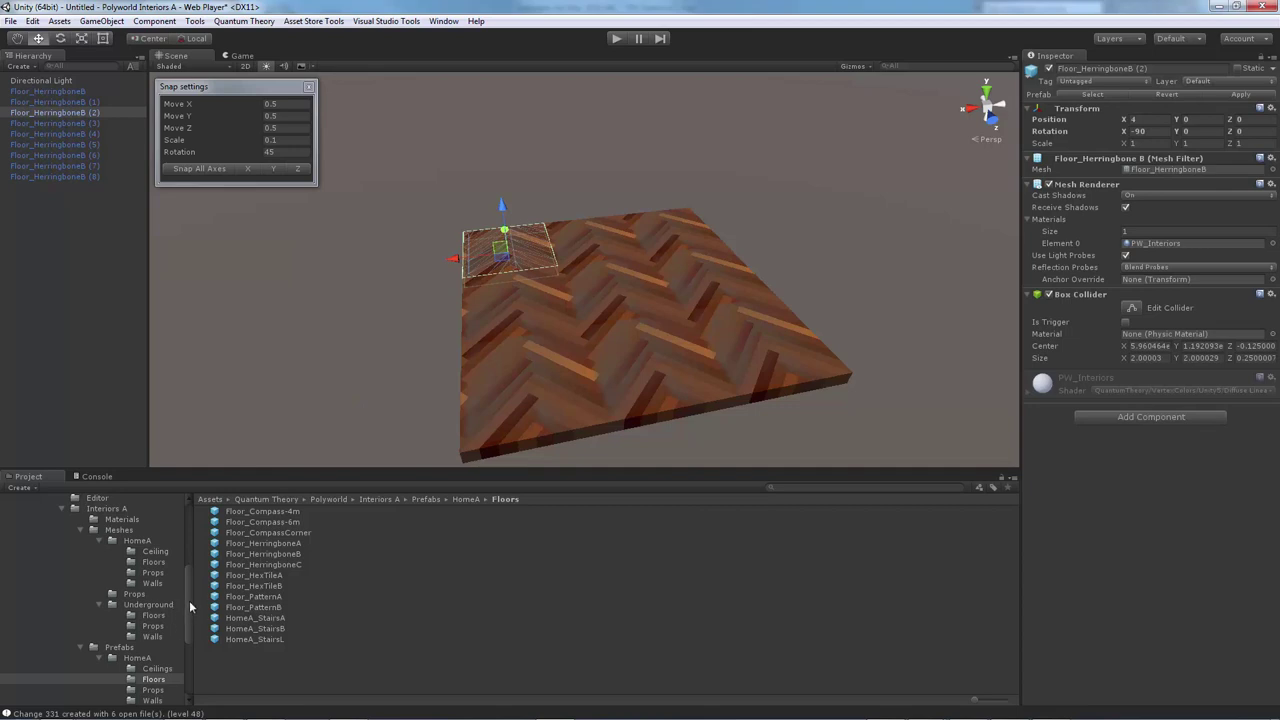
left_click(153, 679)
scroll(150, 640, "down", 3)
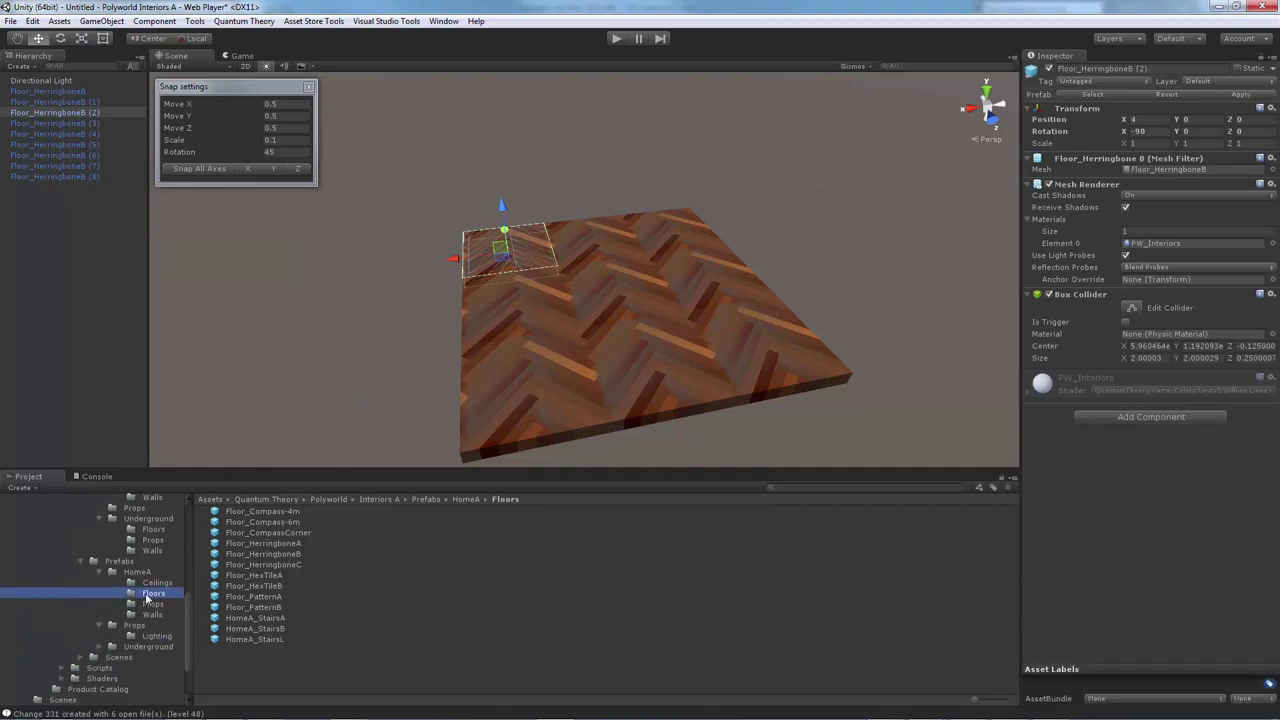
left_click(156, 616)
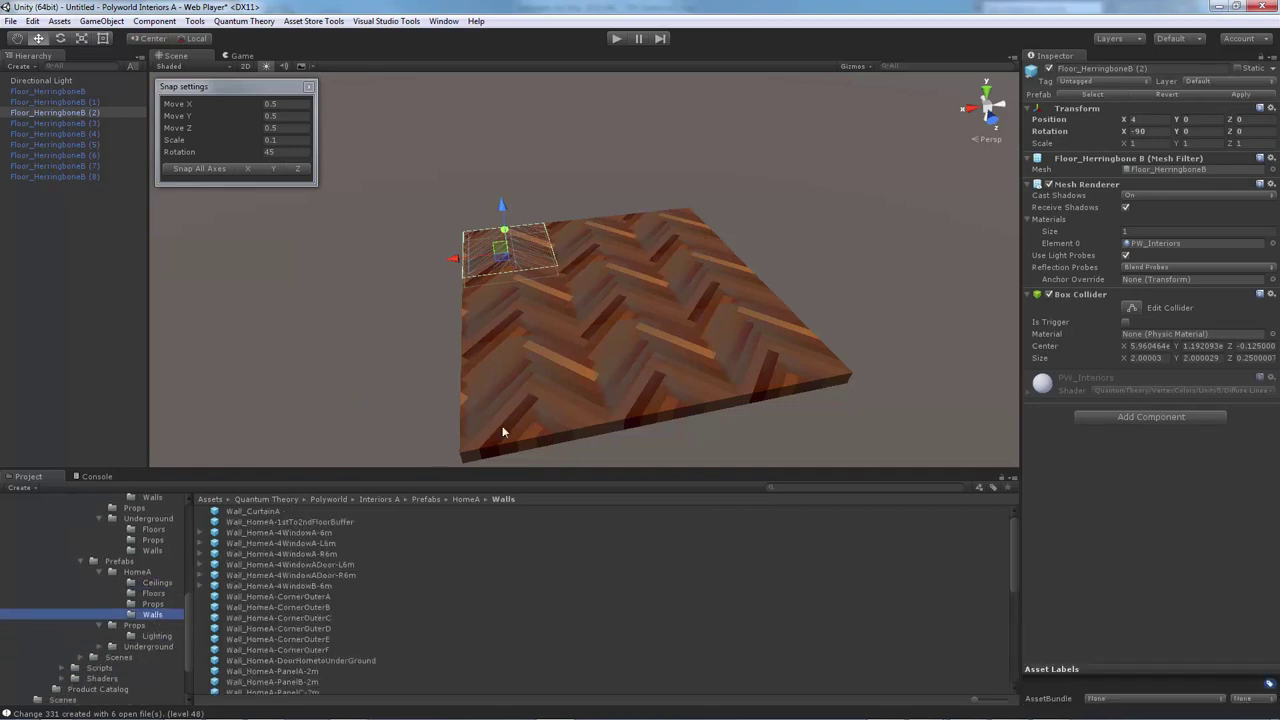
left_click_drag(461, 470, 461, 417)
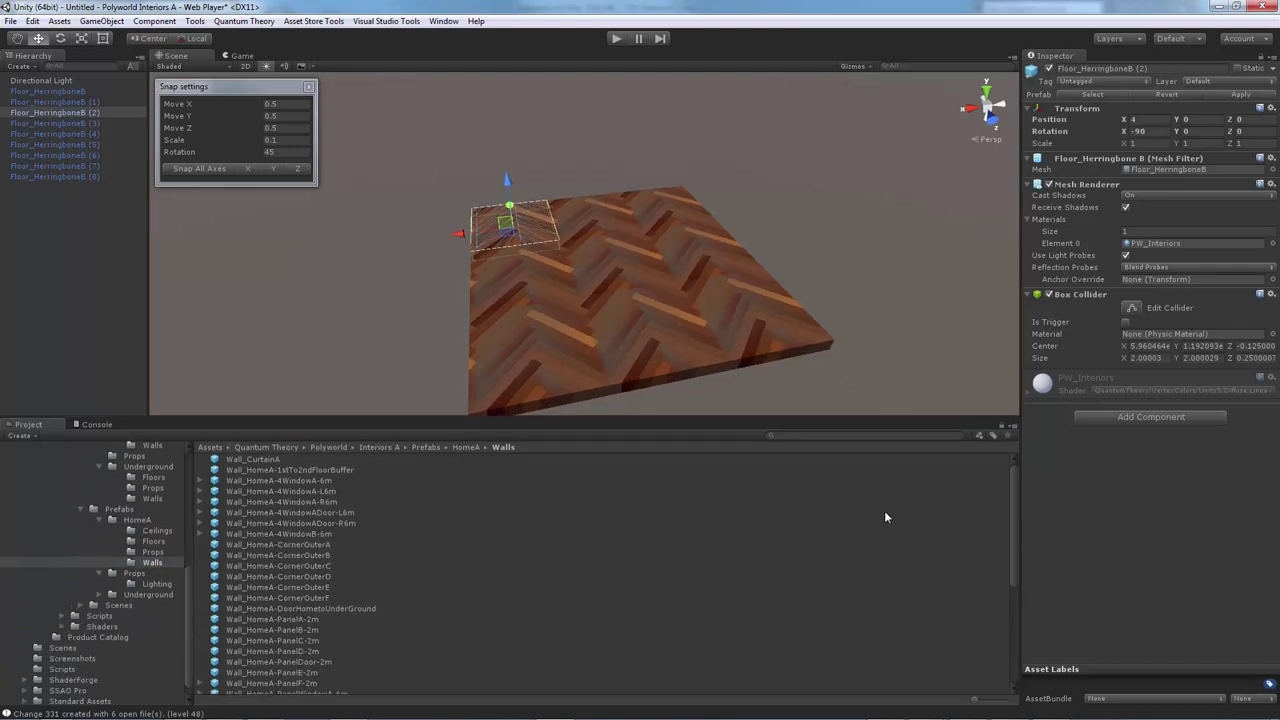
Preview the HomeA underground door, PanelWindowA-6m, TrimA-6m, TrimB-6m and TrimC-6m wall prefabs, examining TrimC-6m from different angles.
left_click(300, 608)
scroll(320, 610, "down", 3)
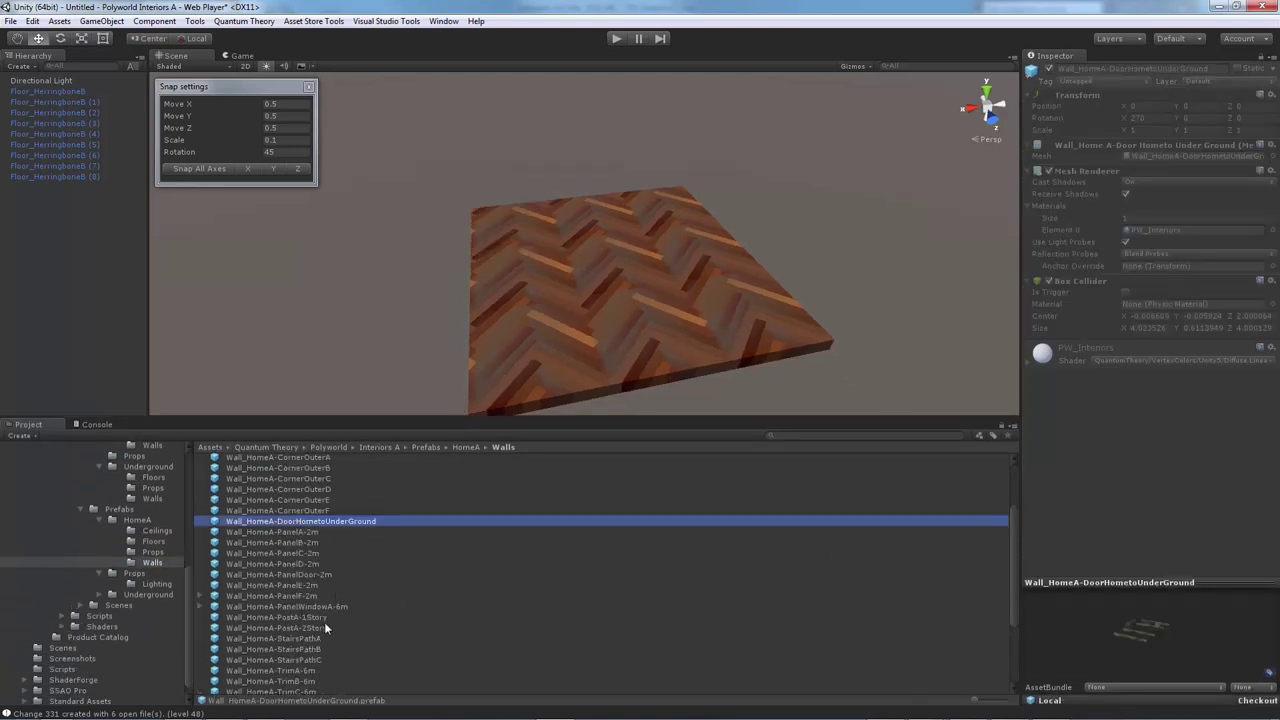
left_click(316, 606)
scroll(305, 622, "down", 3)
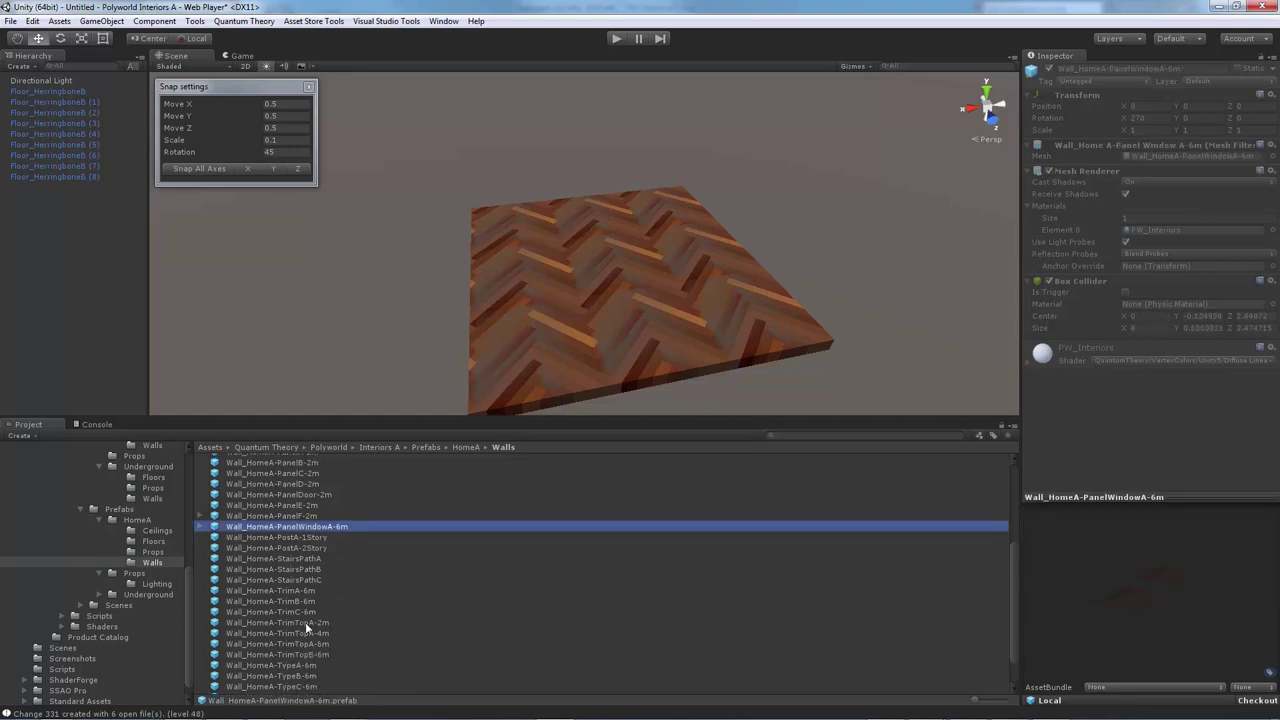
left_click(291, 592)
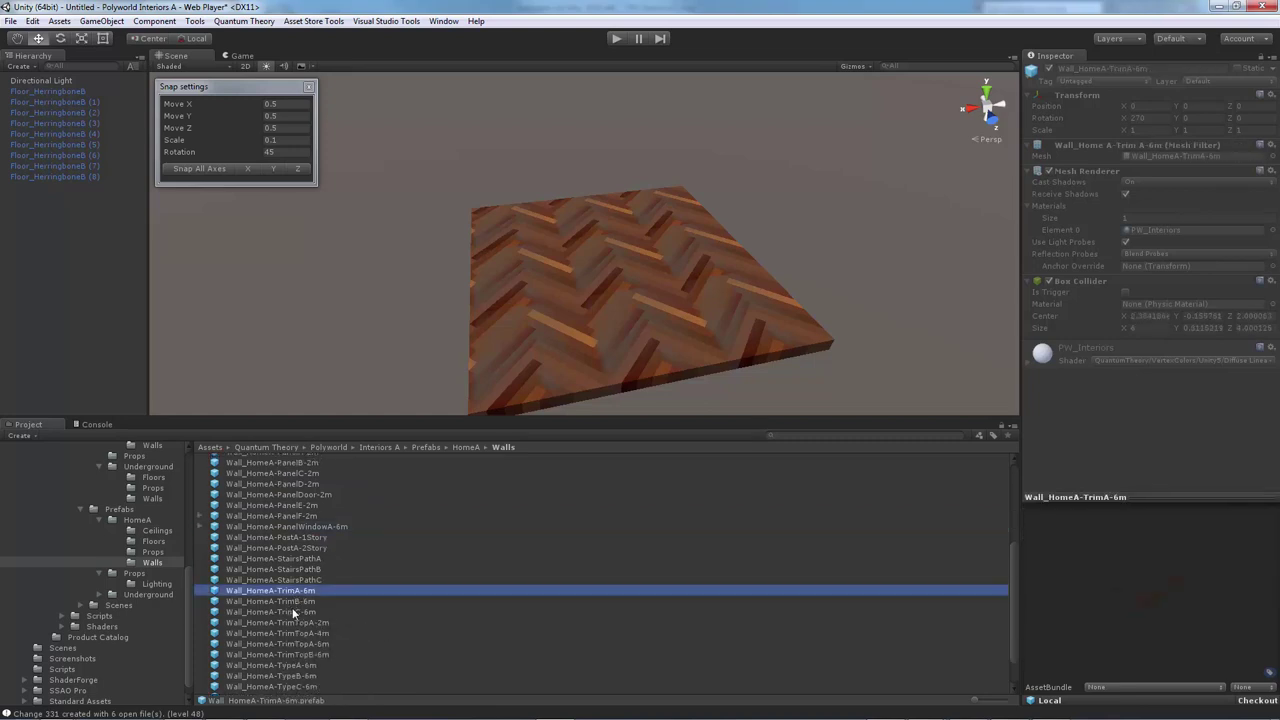
left_click(292, 606)
left_click(293, 594)
left_click(293, 604)
left_click(294, 595)
left_click(295, 602)
left_click(297, 593)
left_click(305, 603)
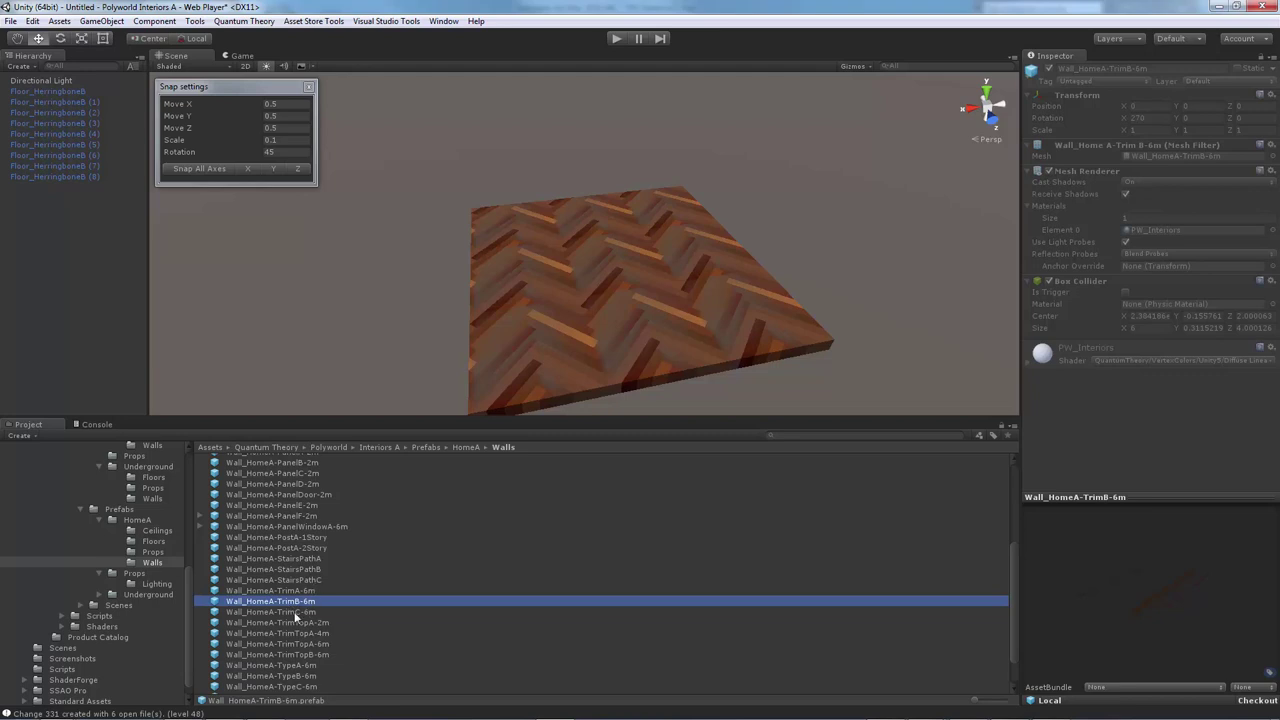
left_click(298, 612)
left_click_drag(1154, 591, 1141, 541)
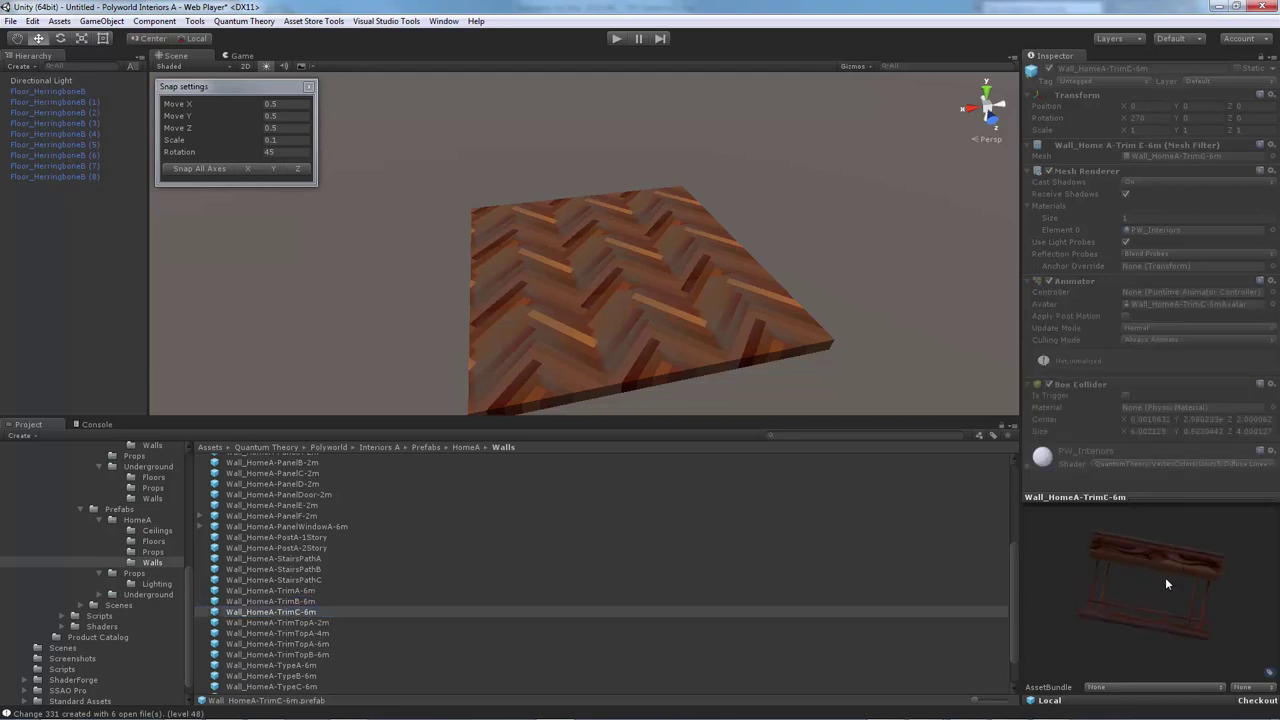
mouse_move(1165, 598)
left_mouse_down()
mouse_move(1161, 563)
mouse_move(1136, 606)
mouse_move(1146, 602)
left_mouse_up()
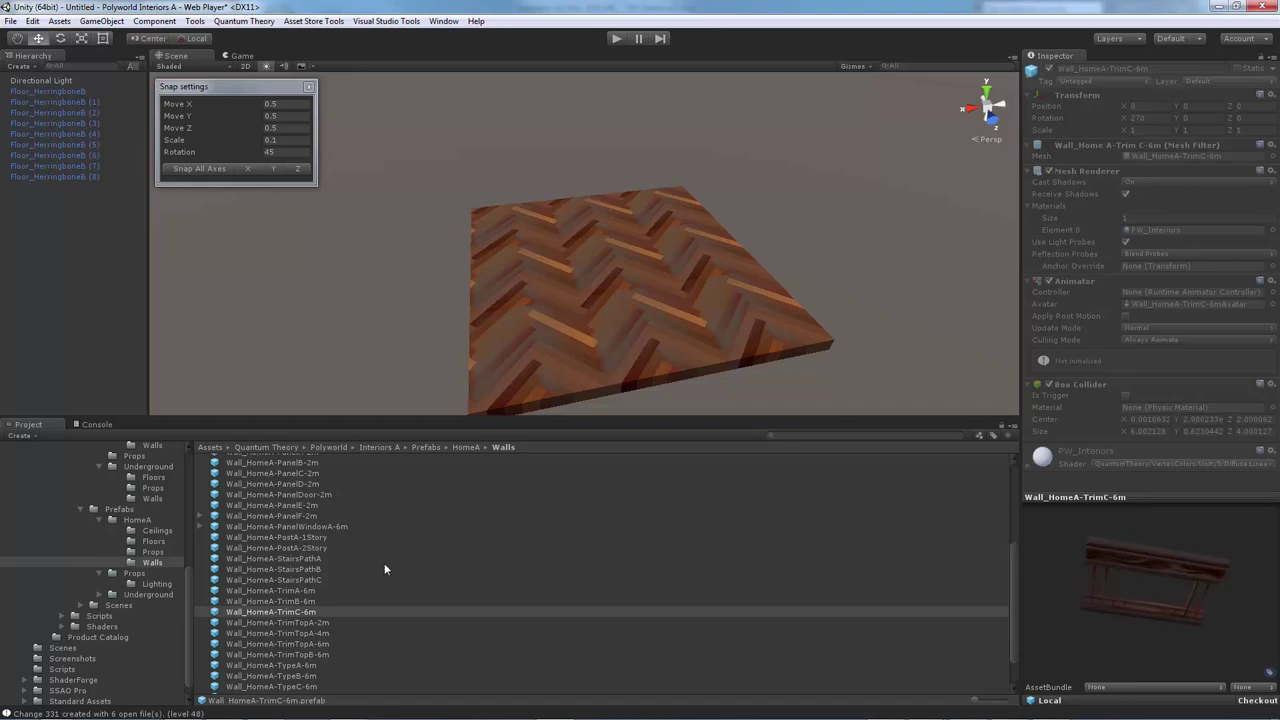
Place the Wall_HomeA-TrimA-6m prefab on the floor, set the handles to Pivot and Global, and snap it on all axes.
left_click(278, 591)
left_click_drag(303, 594, 621, 230)
left_click_drag(612, 240, 627, 178, "alt")
key("x")
key("z")
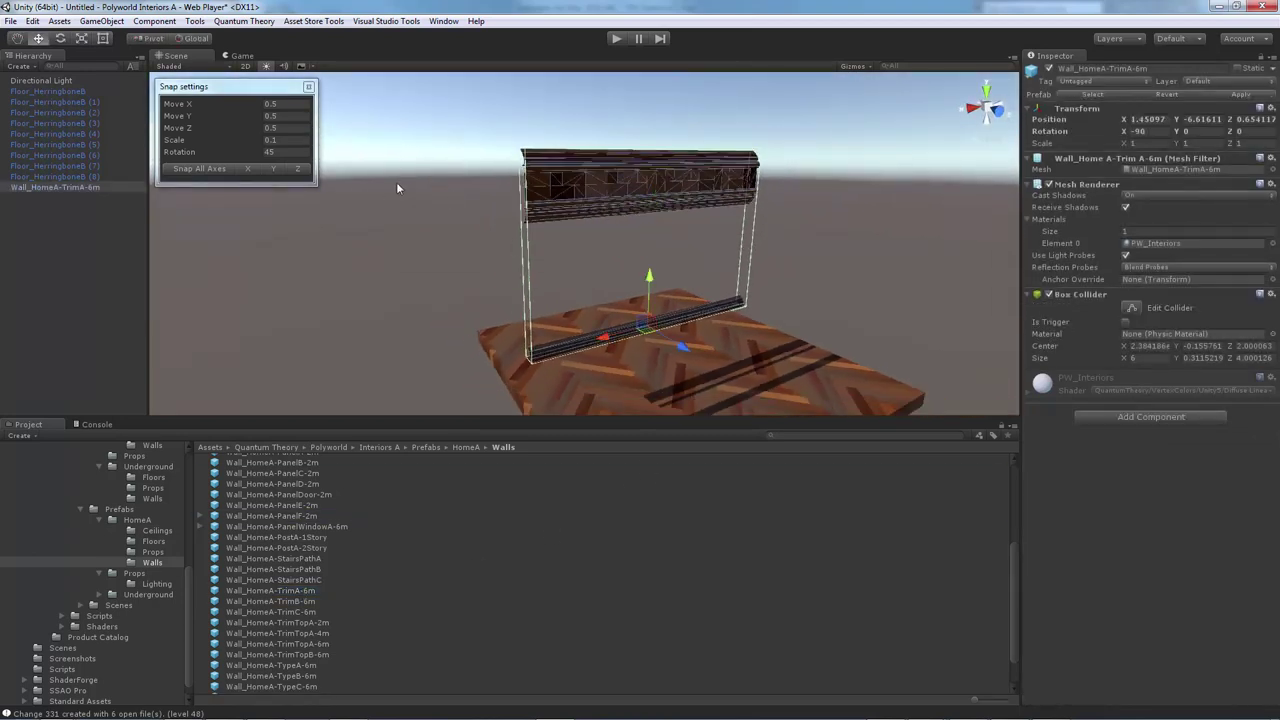
left_click(212, 171)
Move the TrimA-6m wall trim in snapped increments until it lines up with one edge of the floor.
left_click_drag(508, 278, 666, 322, "alt")
left_click_drag(638, 281, 536, 272, "ctrl")
left_click_drag(490, 320, 590, 328, "alt")
left_click_drag(582, 275, 636, 247, "ctrl")
left_click_drag(632, 245, 330, 248, "alt")
left_click_drag(575, 287, 534, 287, "ctrl")
left_click_drag(390, 200, 577, 306, "alt")
Duplicate the wall trim and rotate the copy with snapping to run along the adjacent floor edge.
key("ctrl+d")
key("e")
left_click_drag(637, 273, 1040, 322, "ctrl")
key("w")
Duplicate the trim again, turn the copy to Y -270 and move it to X -1, Z 2 along the opposite floor edge.
key("ctrl+d")
key("e")
key("w")
left_click_drag(667, 320, 726, 334, "ctrl")
left_click_drag(590, 332, 642, 234, "alt")
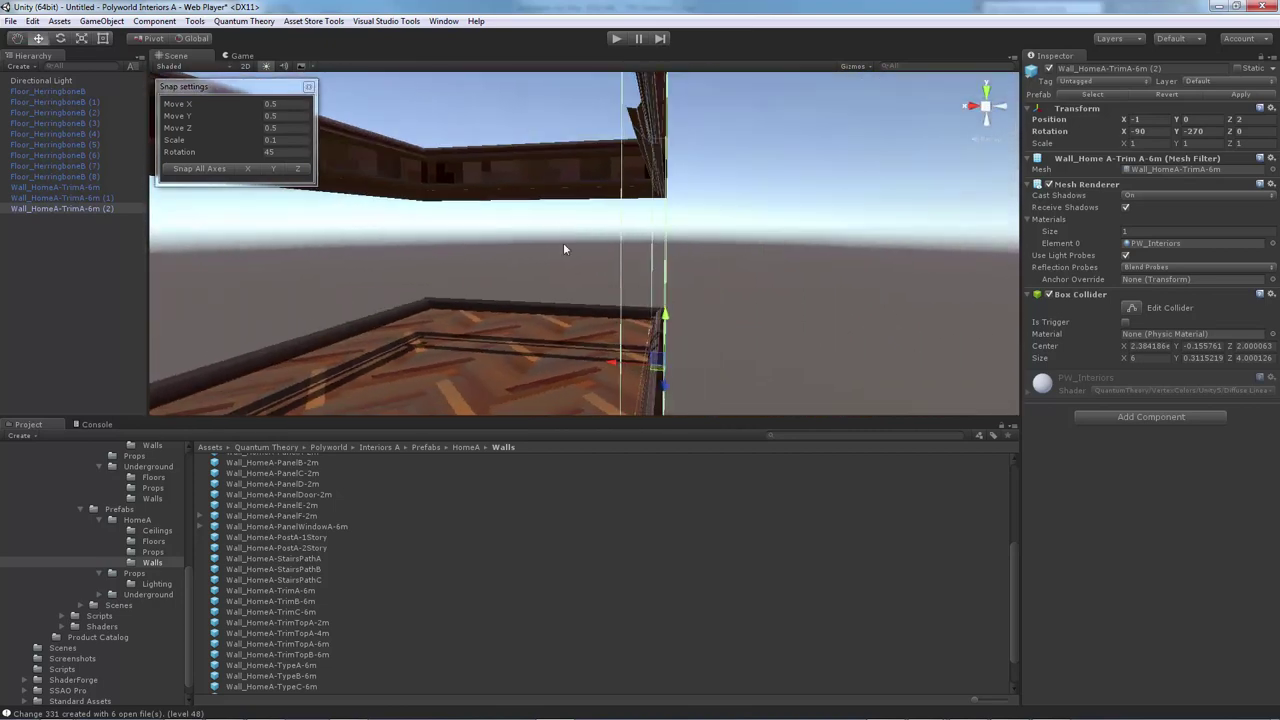
right_click_drag(493, 249, 446, 244)
mouse_move(686, 251)
right_mouse_down()
mouse_move(713, 241)
mouse_move(700, 264)
right_mouse_up()
left_click(700, 264)
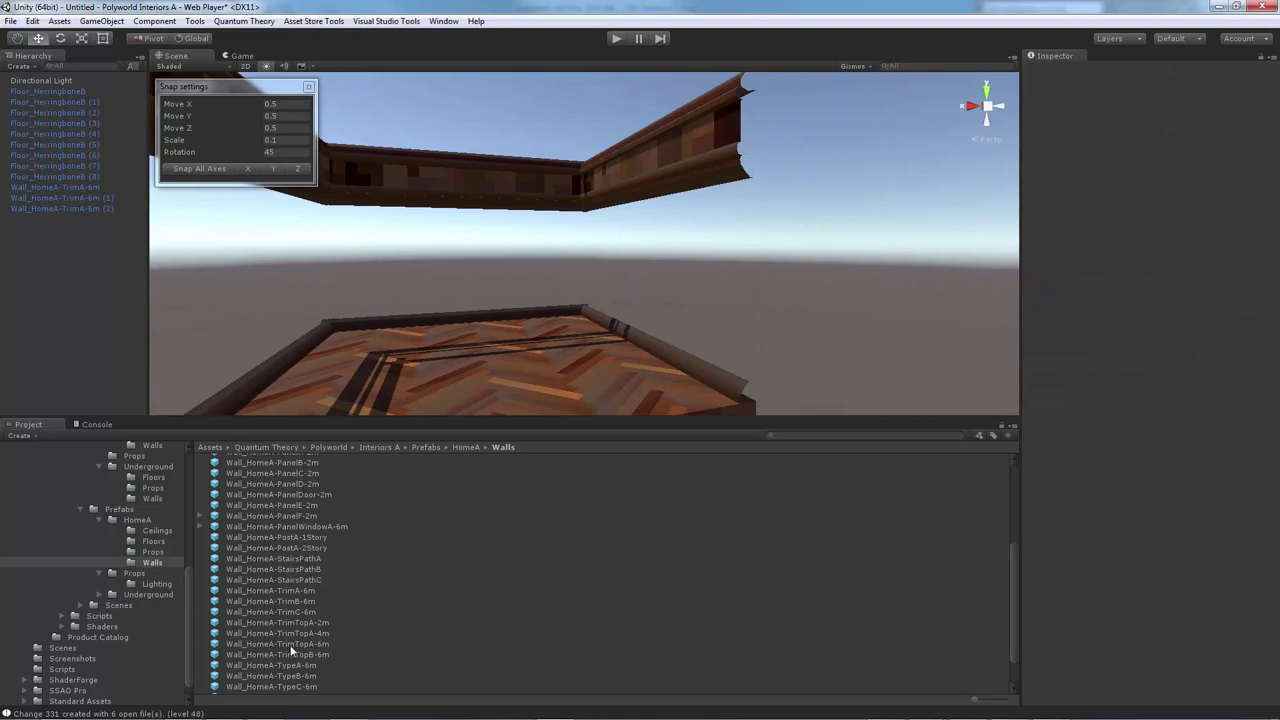
Preview the TrimC-6m, TypeA-6m and TypeB-6m wall prefabs and place Wall_HomeA-TypeA-6m on the herringbone floor.
left_click(295, 610)
scroll(331, 587, "down", 1)
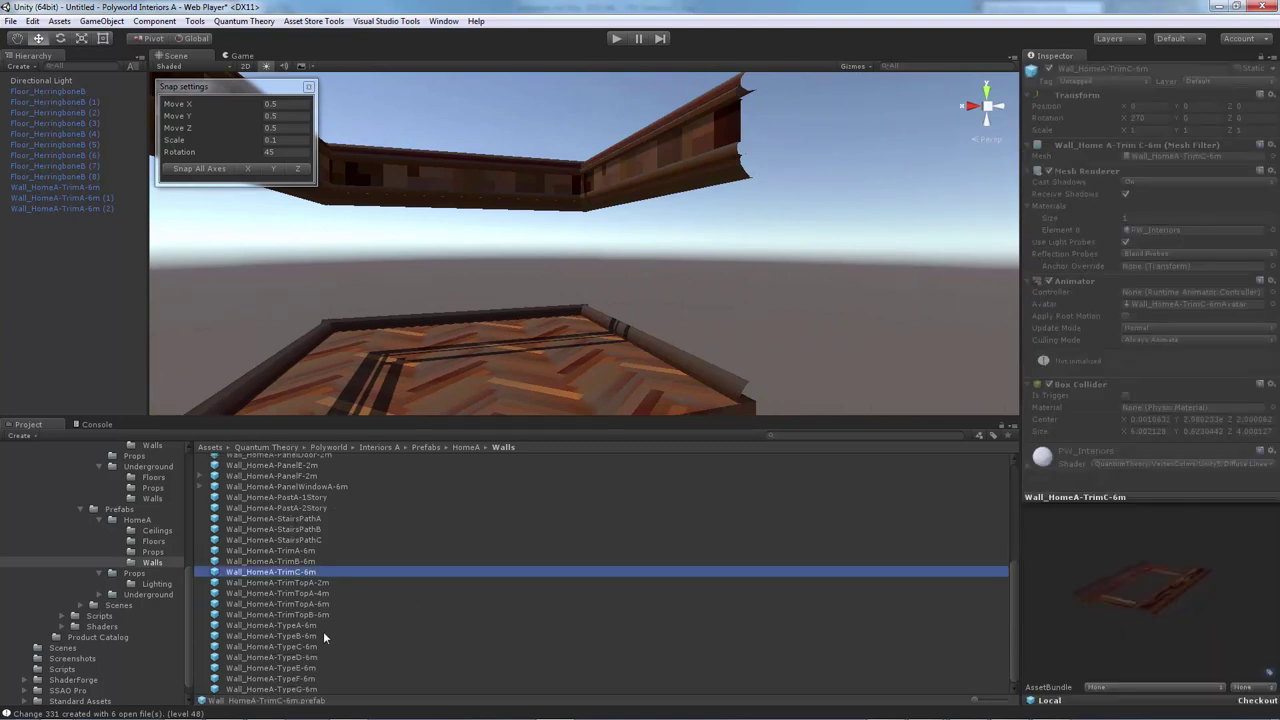
left_click(250, 627)
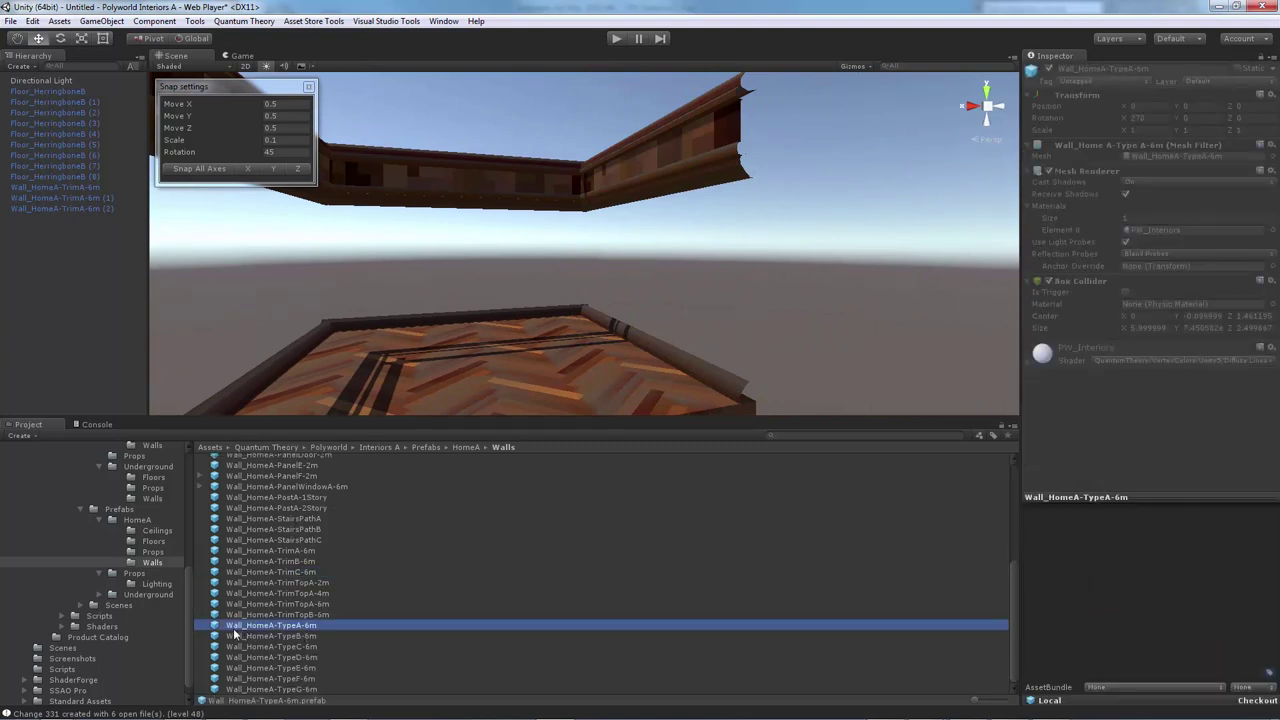
left_click(297, 636)
left_click(327, 625)
left_click_drag(1157, 642, 1125, 533)
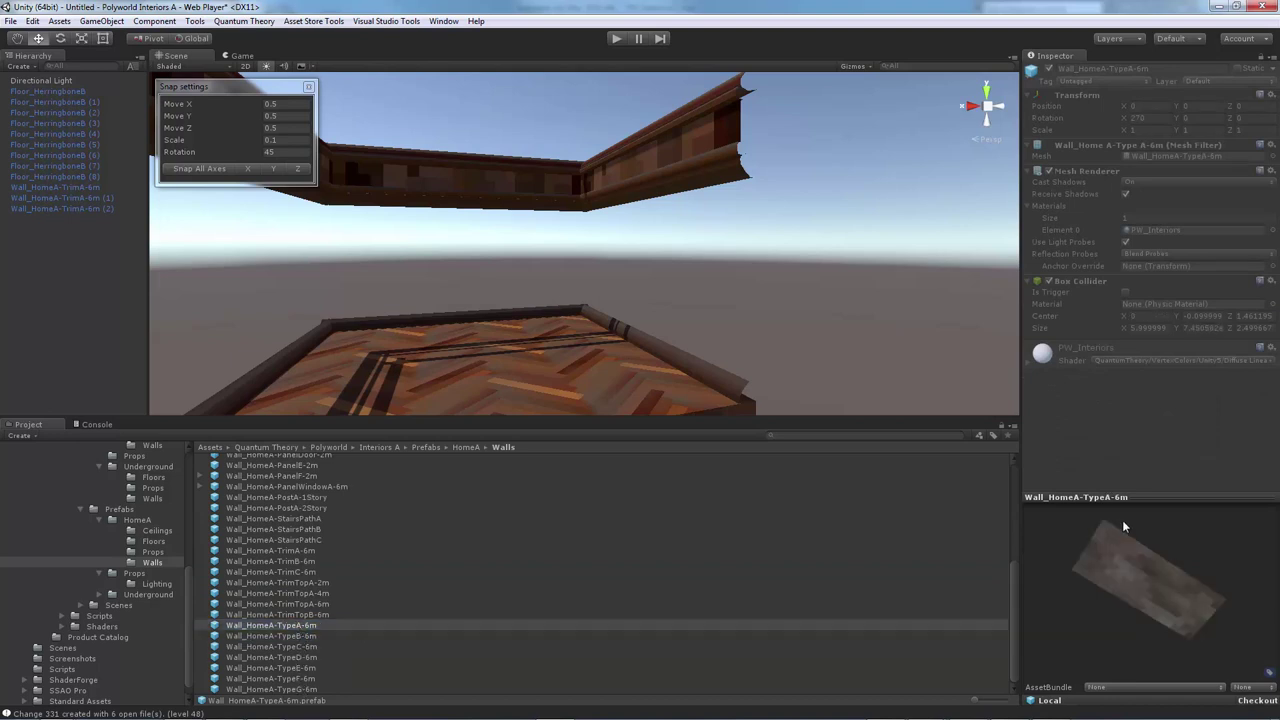
left_click_drag(294, 628, 528, 340)
left_click_drag(528, 340, 580, 251, "alt")
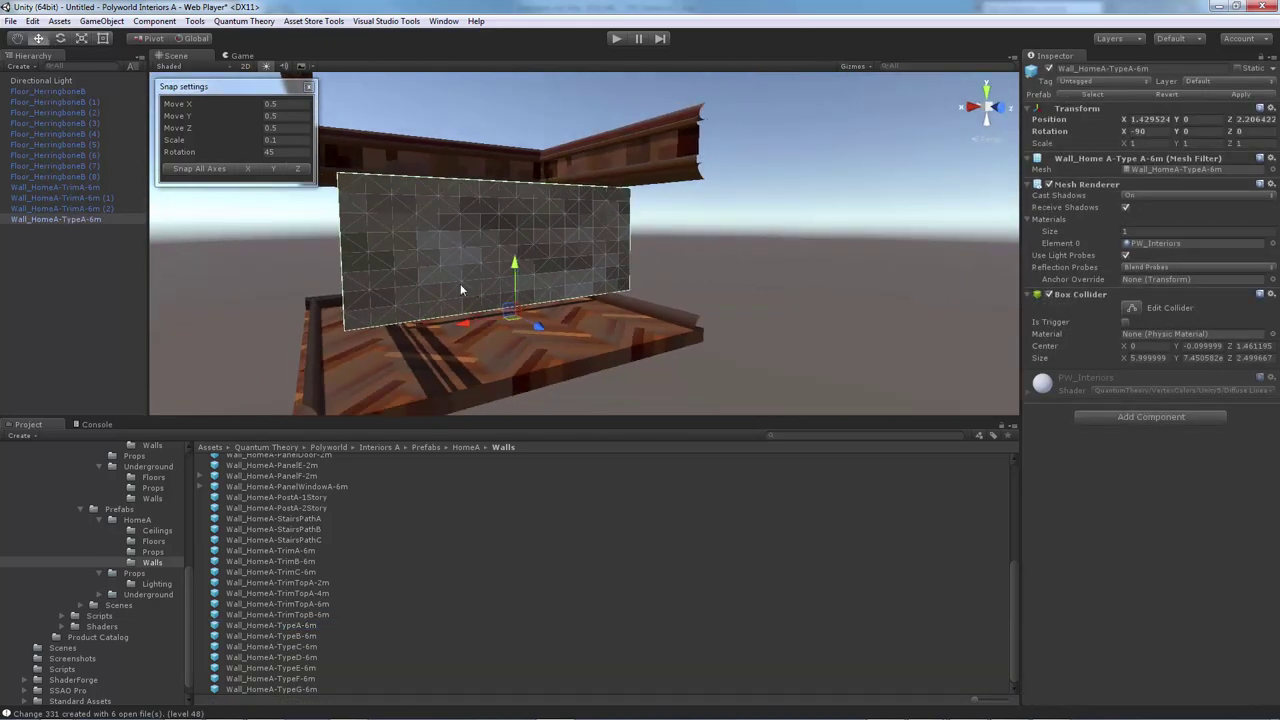
Try the Wall_HomeA-TypeB-6m prefab on the herringbone floor and undo the trial wall placements.
right_click_drag(428, 284, 400, 272)
left_click(769, 298)
right_click_drag(766, 298, 510, 395)
left_click_drag(270, 636, 488, 350)
key("ctrl+z")
key("ctrl+z")
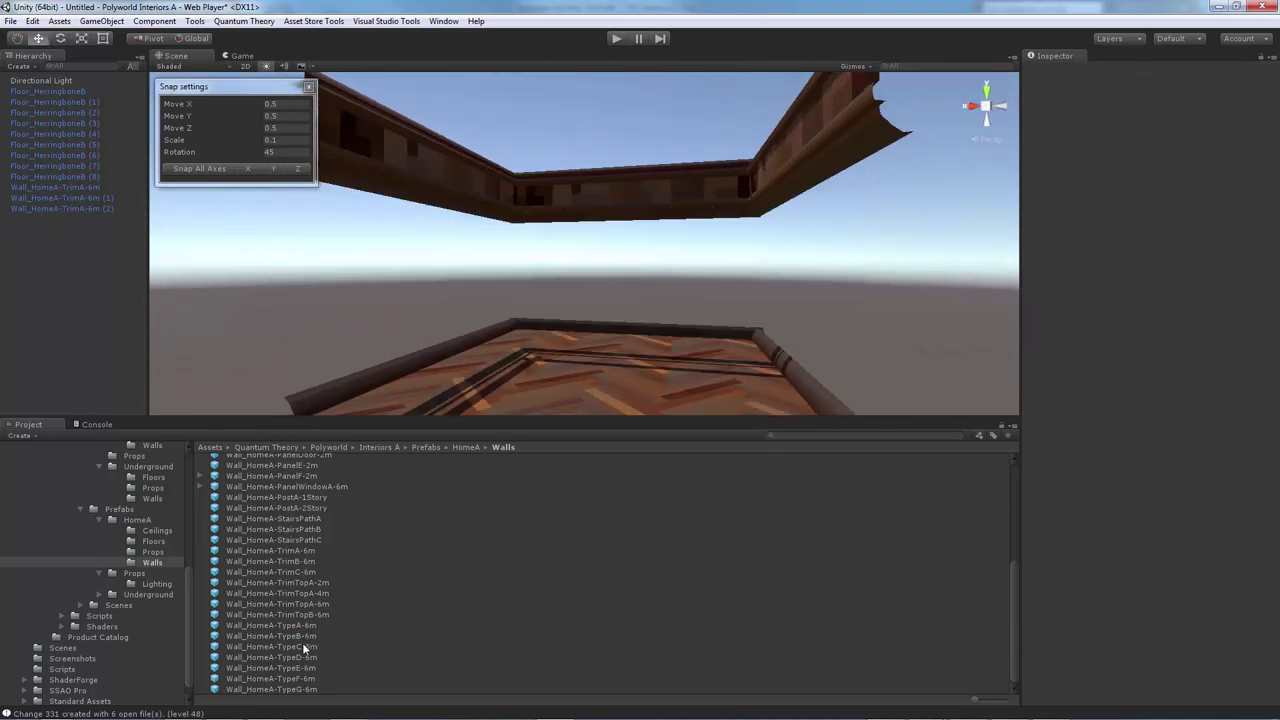
Place the Wall_HomeA-TypeC-6m windowed wall on the floor, snap it to the grid and move it into line with the back trim.
left_click_drag(298, 646, 600, 335)
left_click(849, 227)
left_click_drag(715, 275, 551, 265, "alt")
right_click_drag(551, 267, 697, 249)
right_click_drag(634, 277, 785, 312)
left_click_drag(546, 291, 578, 295, "alt")
left_click(577, 288)
key("f")
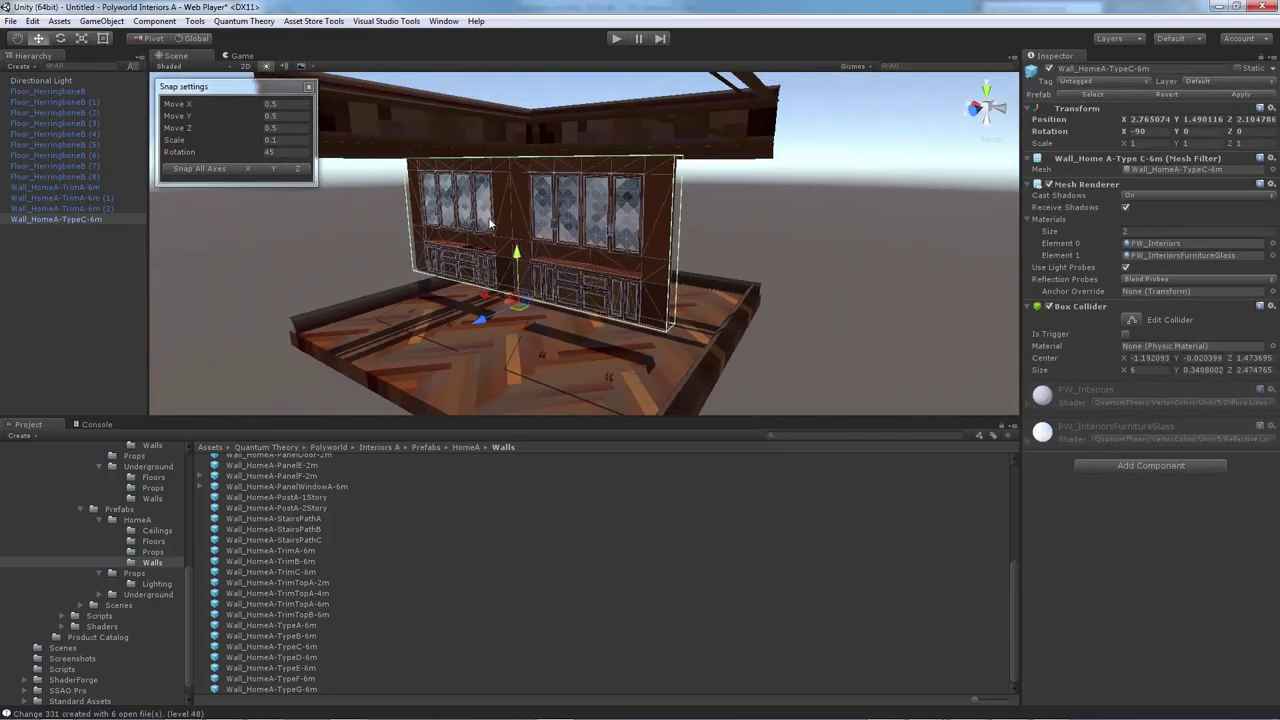
left_click(200, 168)
left_click_drag(509, 300, 639, 274)
Place the TypeF-6m and TypeD-6m walls along the two side trims, with TypeD snapped to X -1, Z 2 and rotated to Y 90.
right_click_drag(639, 274, 527, 263)
left_click(452, 288)
left_click_drag(527, 263, 480, 265, "alt")
left_click_drag(290, 679, 640, 325)
key("e")
key("w")
left_click_drag(556, 304, 709, 325)
left_click(213, 172)
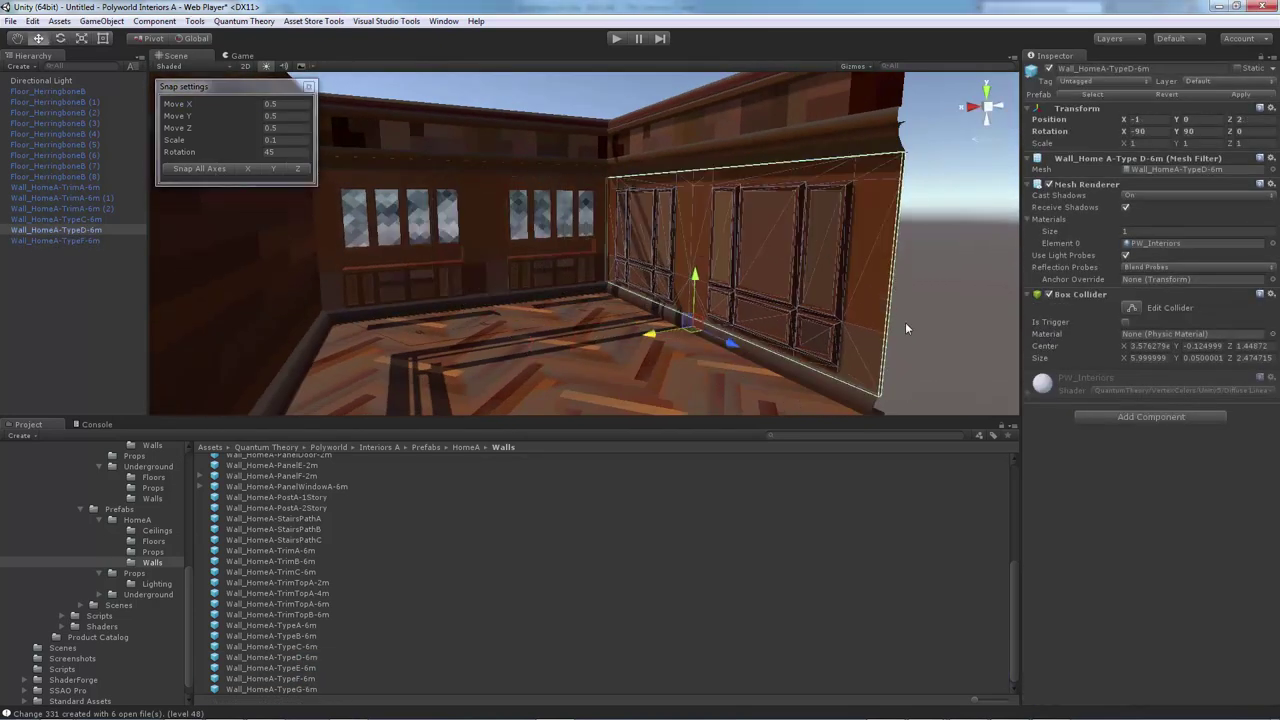
Rotate the Directional Light to about X 76, Y -177, Z -75 so it shines into the room.
left_click(914, 315)
right_click_drag(700, 320, 763, 280)
left_click_drag(764, 282, 796, 359, "alt")
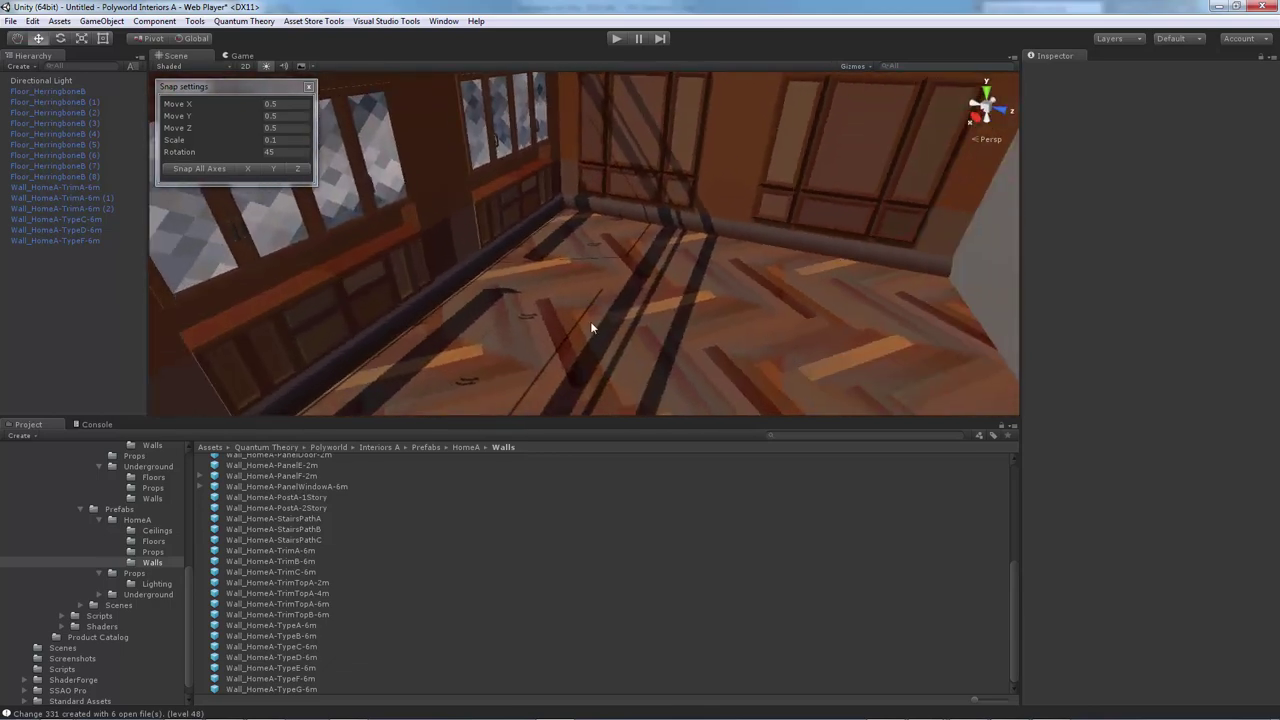
left_click_drag(578, 330, 580, 262, "alt")
left_click(531, 266)
left_click(1160, 195)
left_click(1160, 240)
left_click_drag(480, 300, 517, 303, "alt")
left_click_drag(674, 283, 860, 265, "alt")
left_click(1160, 195)
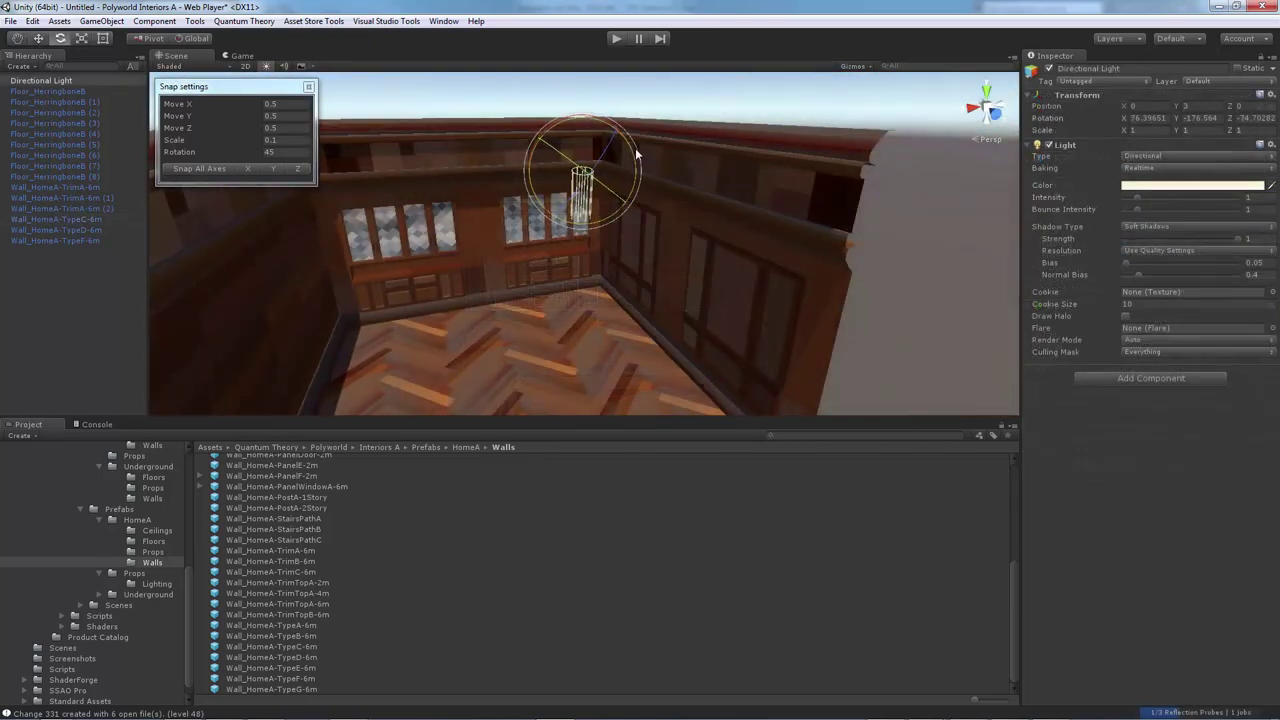
right_click_drag(562, 232, 683, 235)
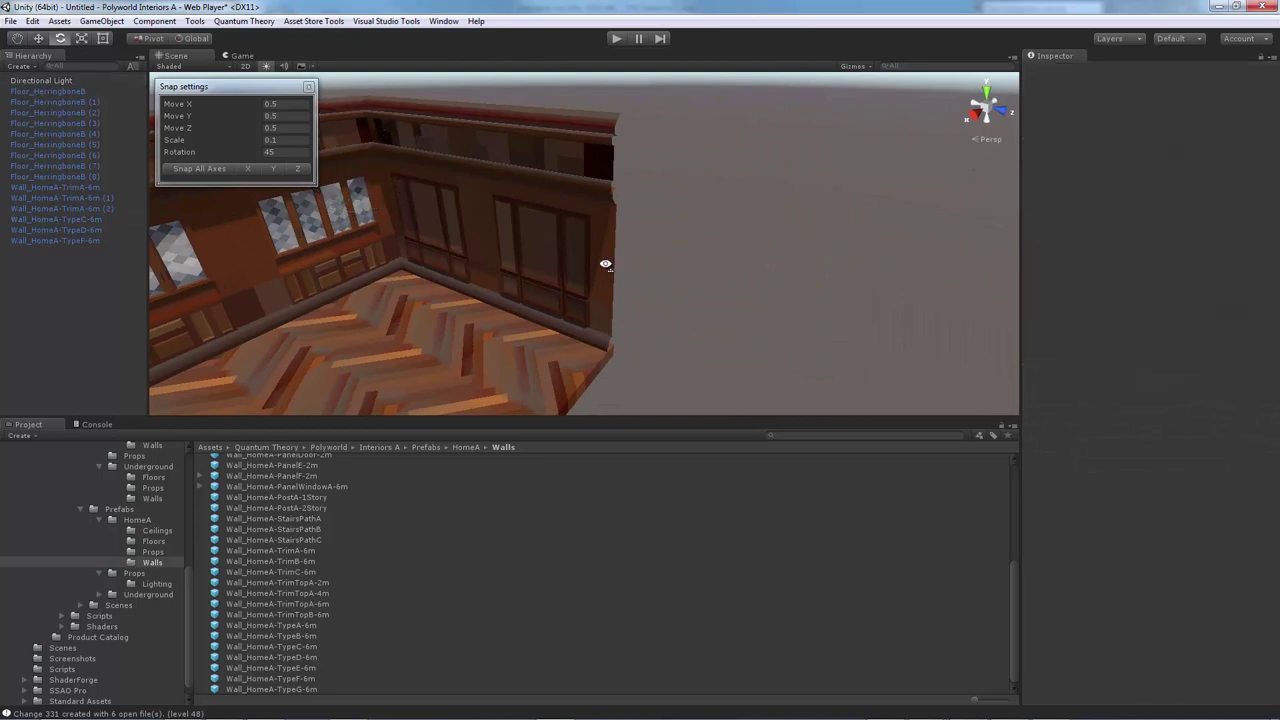
Examine the lit three-walled room and its herringbone floor from several angles.
right_click_drag(605, 264, 695, 197)
left_click_drag(694, 200, 622, 236, "alt")
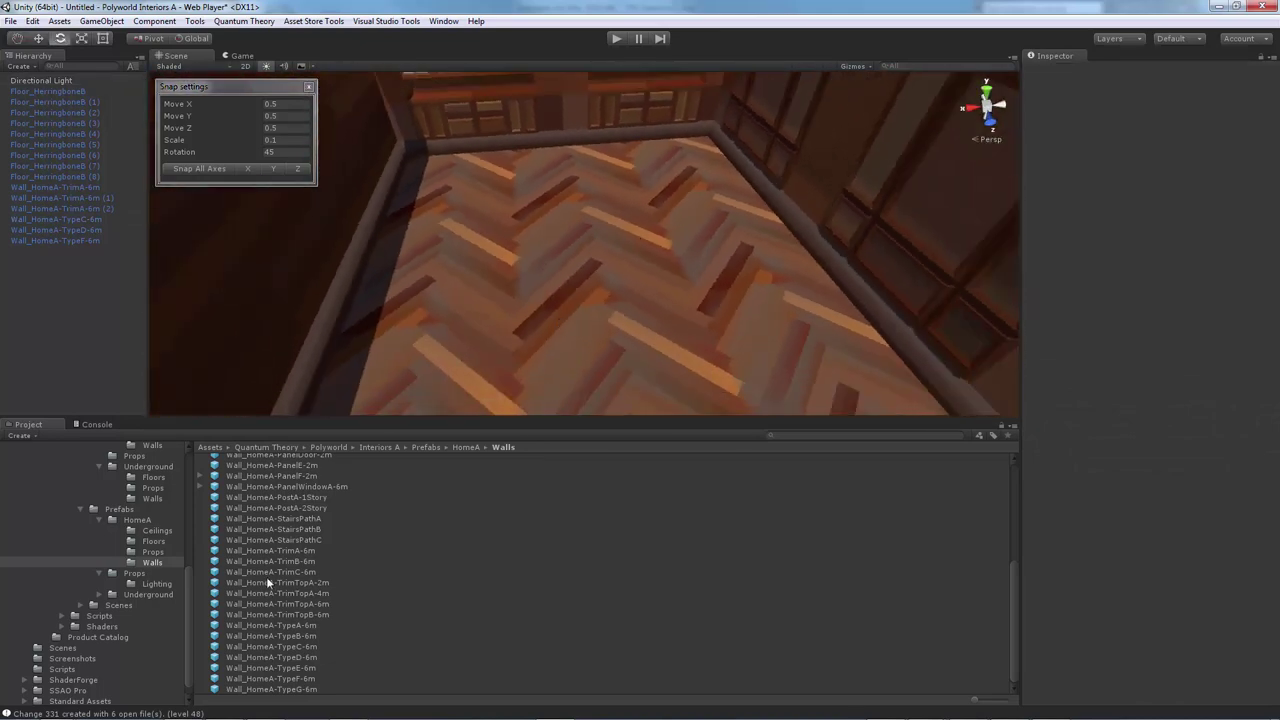
key("s")
right_click_drag(658, 272, 622, 290)
right_click_drag(560, 332, 540, 291)
key("w")
left_click_drag(540, 292, 594, 212, "alt")
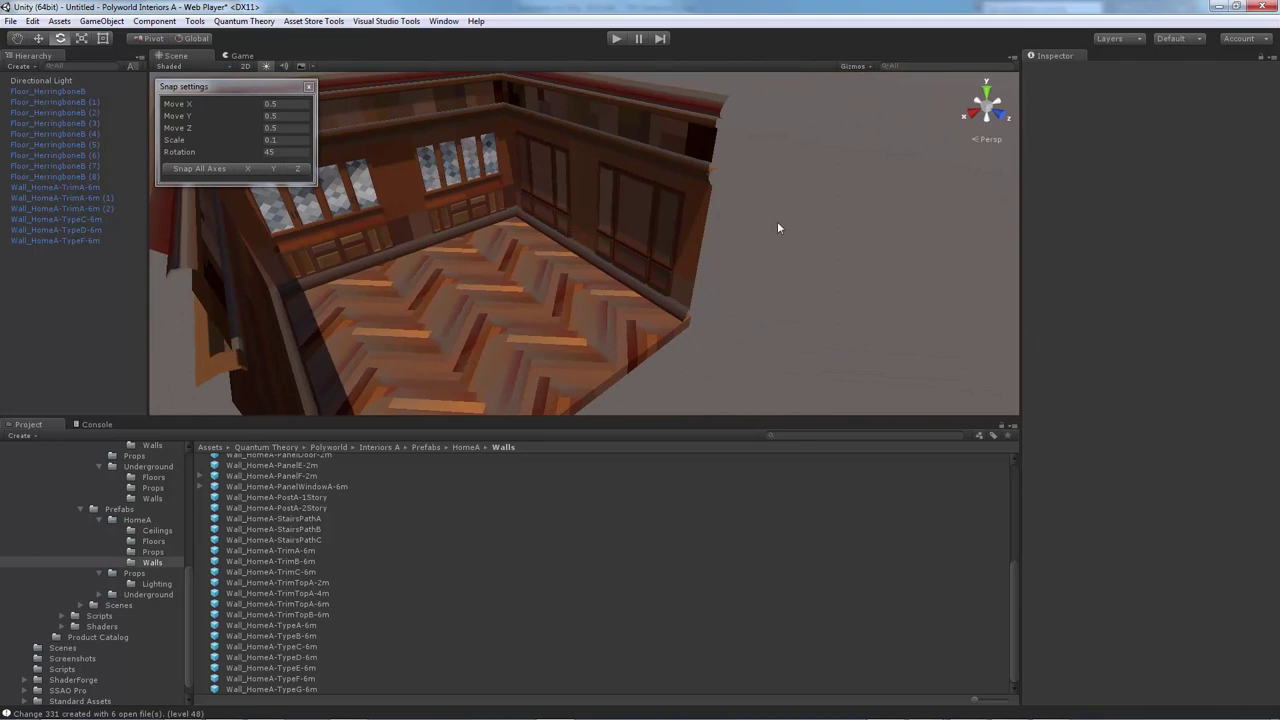
Select the TypeD wall together with its trim and move both outward to X -3.5, away from the herringbone floor.
left_click_drag(776, 221, 665, 236, "alt")
left_click(665, 235)
scroll(622, 234, "up", 3)
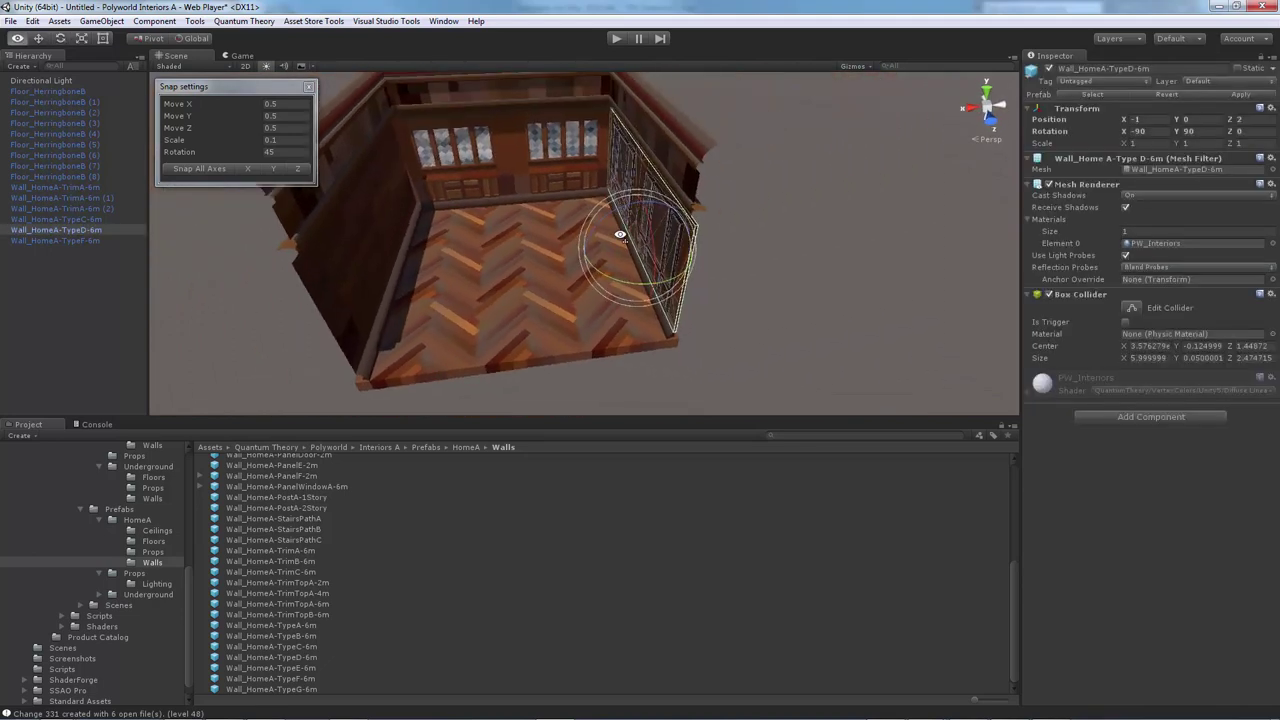
left_click(676, 160, "shift")
key("w")
left_click_drag(601, 260, 530, 251)
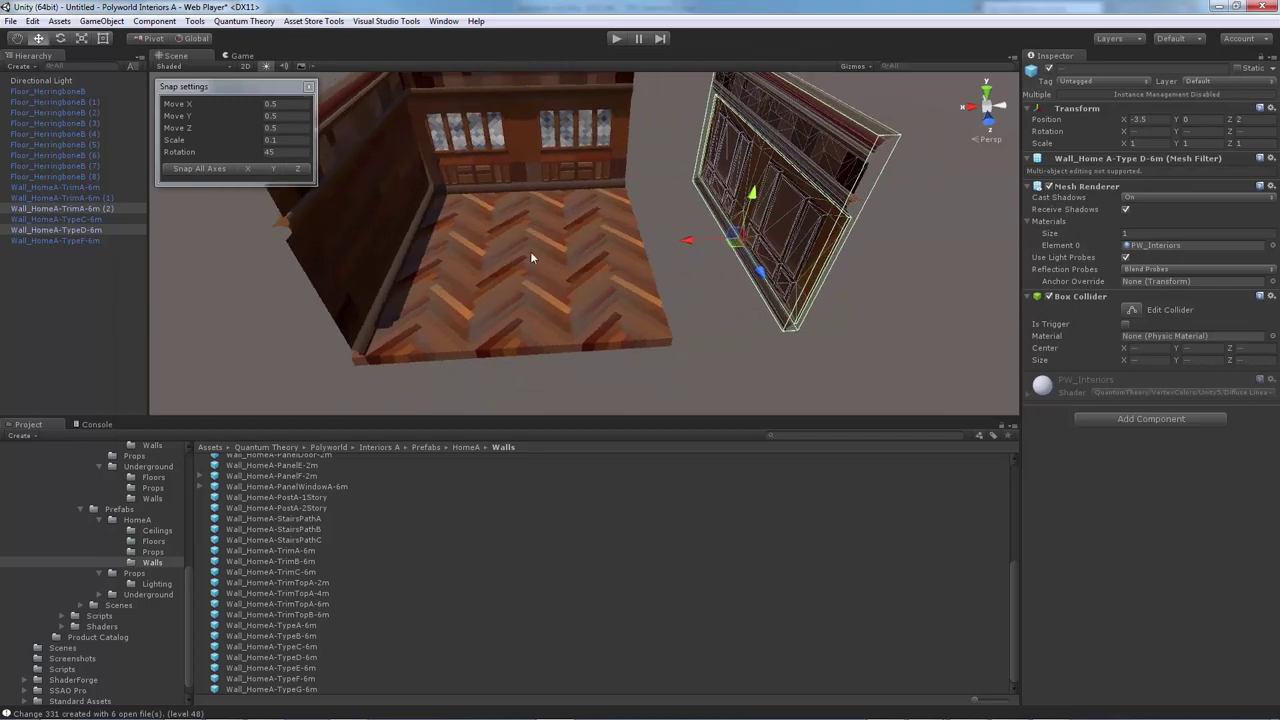
Place Floor_HexTileA beside the herringbone floor, snap it to the grid and duplicate it twice to form a strip along the edge.
left_click(153, 541)
left_click(279, 523)
left_click_drag(279, 523, 706, 262)
left_click(203, 171)
left_click_drag(585, 290, 680, 330, "alt")
key("ctrl+d")
left_click_drag(672, 343, 512, 206, "ctrl")
key("ctrl+d")
Move the TypeD wall and its trim back against the outer edge of the hex tile strip.
scroll(512, 206, "down", 4)
left_click(715, 190)
left_click(791, 150, "shift")
left_click_drag(780, 260, 584, 250, "alt")
left_click(754, 302)
scroll(754, 302, "up", 4)
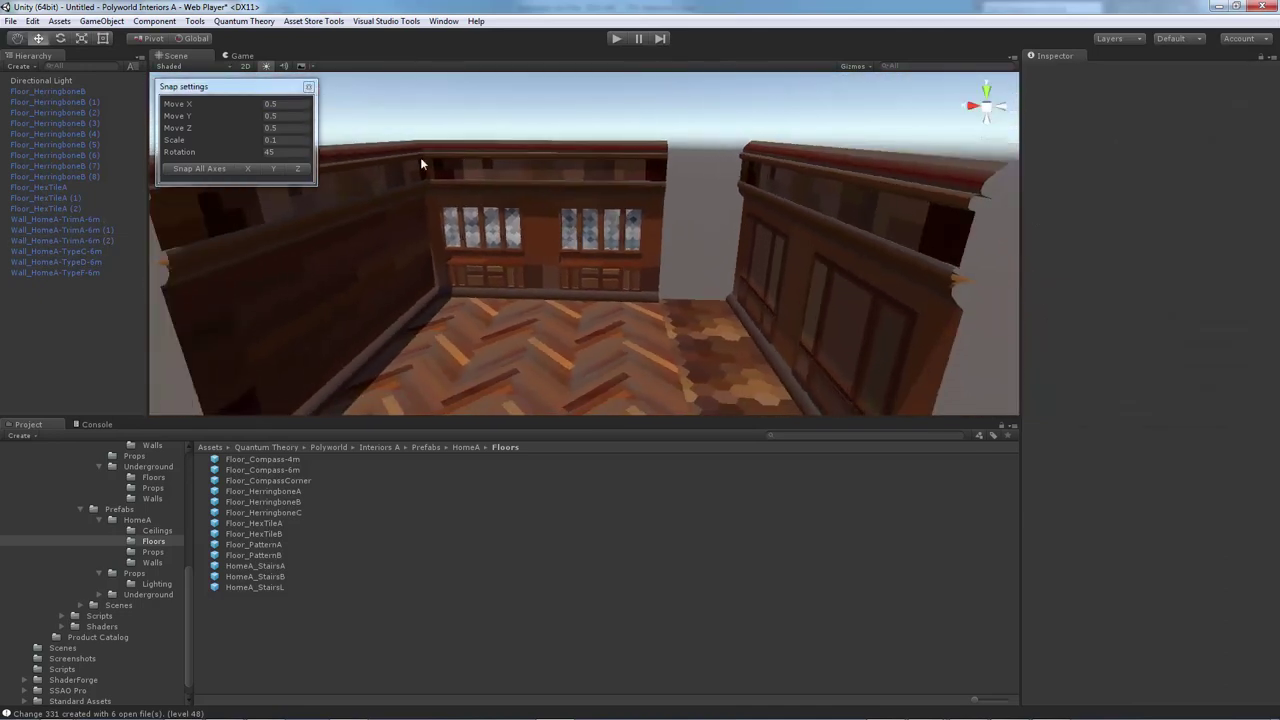
Select the trim on the windowed back wall and examine the 6m length in its name against the gap beside it.
left_click(480, 199)
key("f")
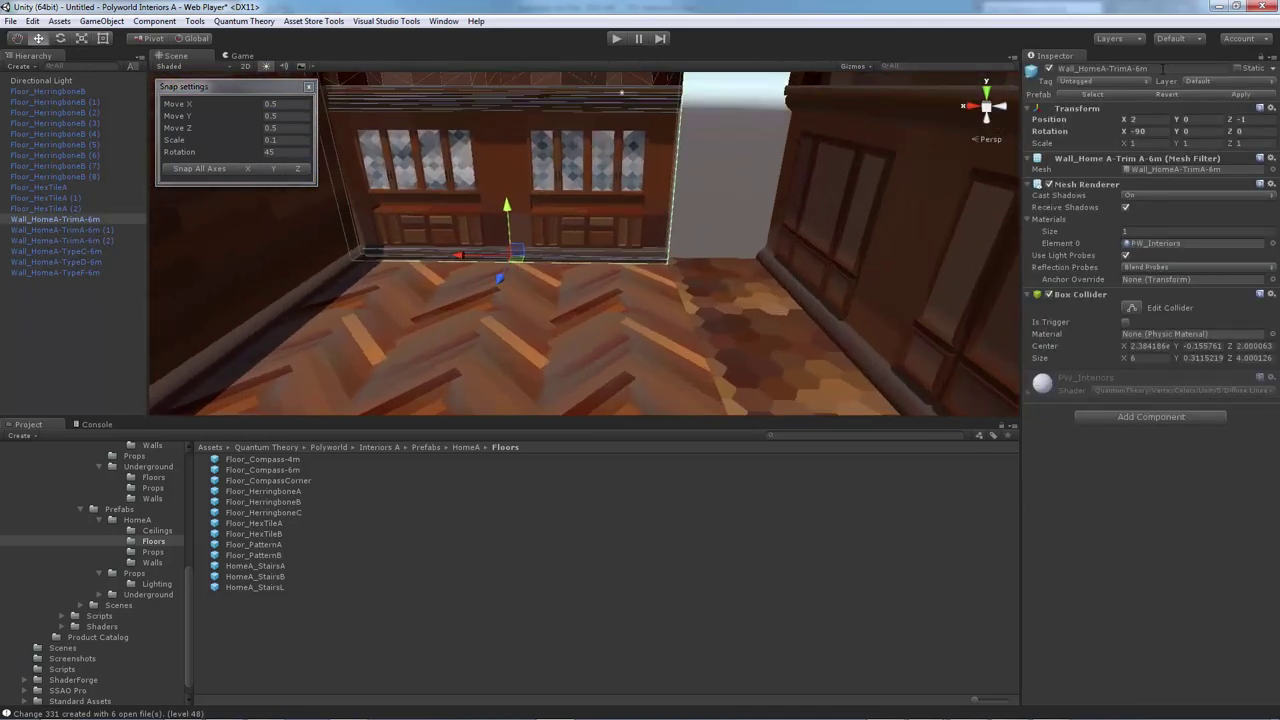
left_click(1140, 69)
left_click(1145, 69)
type("m")
left_click(705, 193)
left_click(601, 99)
right_click_drag(816, 202, 759, 214)
key("s")
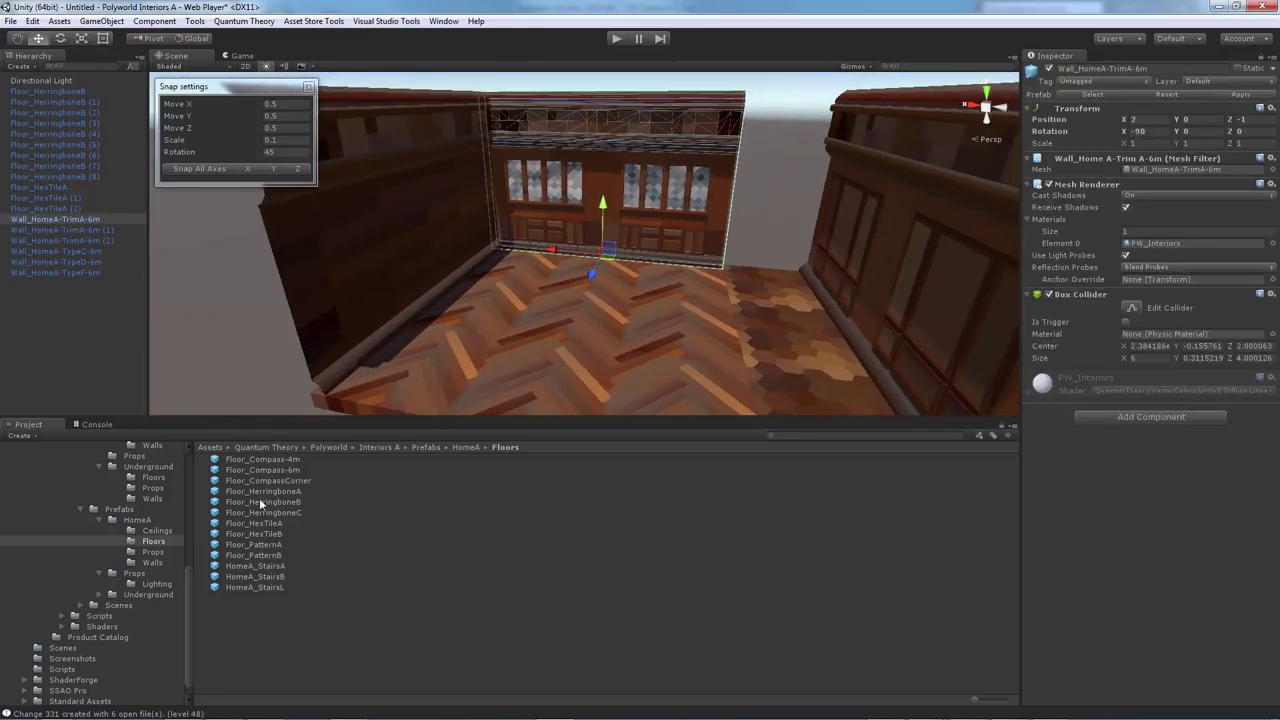
Browse the HomeA wall prefabs, try Wall_HomeA-PanelA-2m on the floor and delete it.
left_click(153, 562)
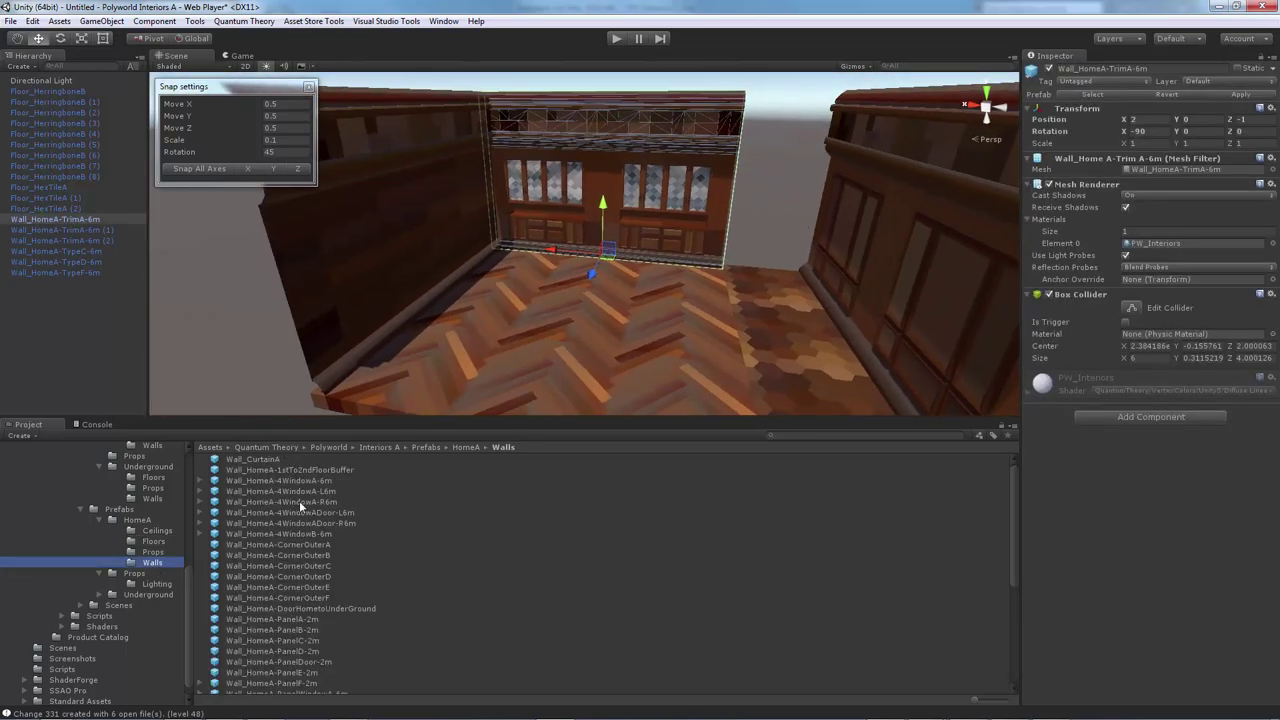
scroll(325, 612, "down", 3)
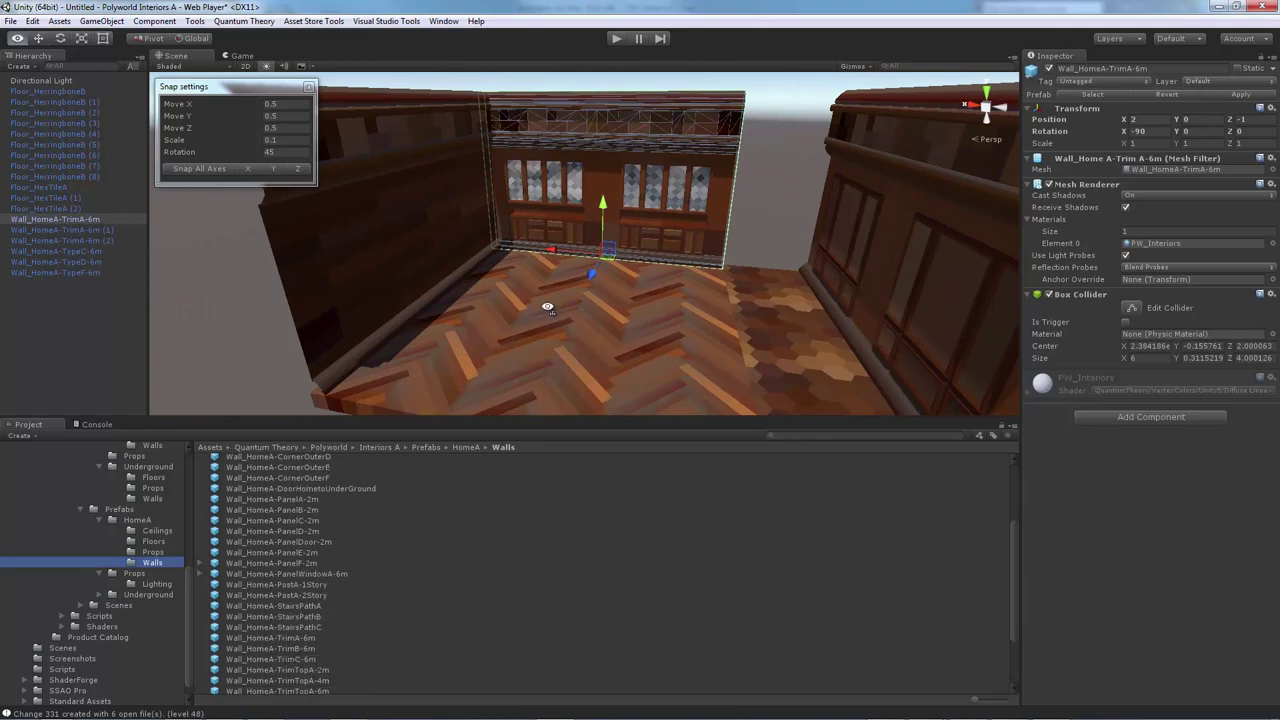
left_click_drag(561, 310, 622, 329, "alt")
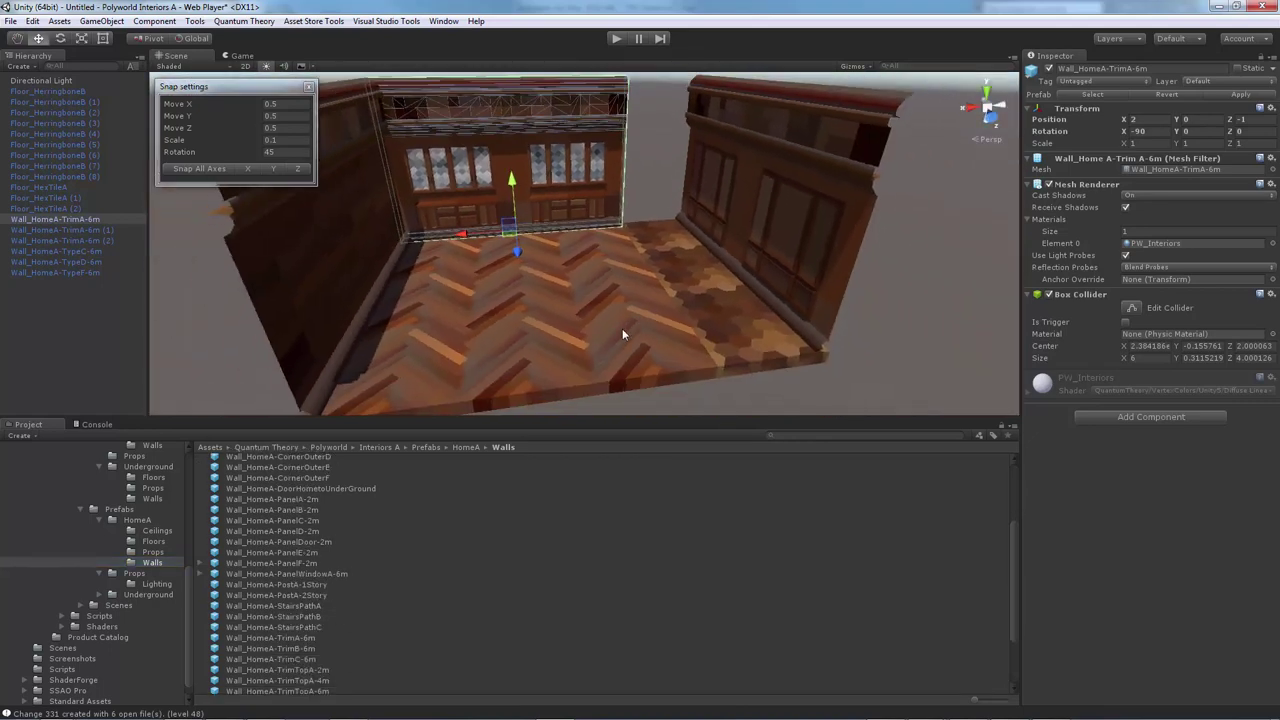
scroll(359, 574, "down", 3)
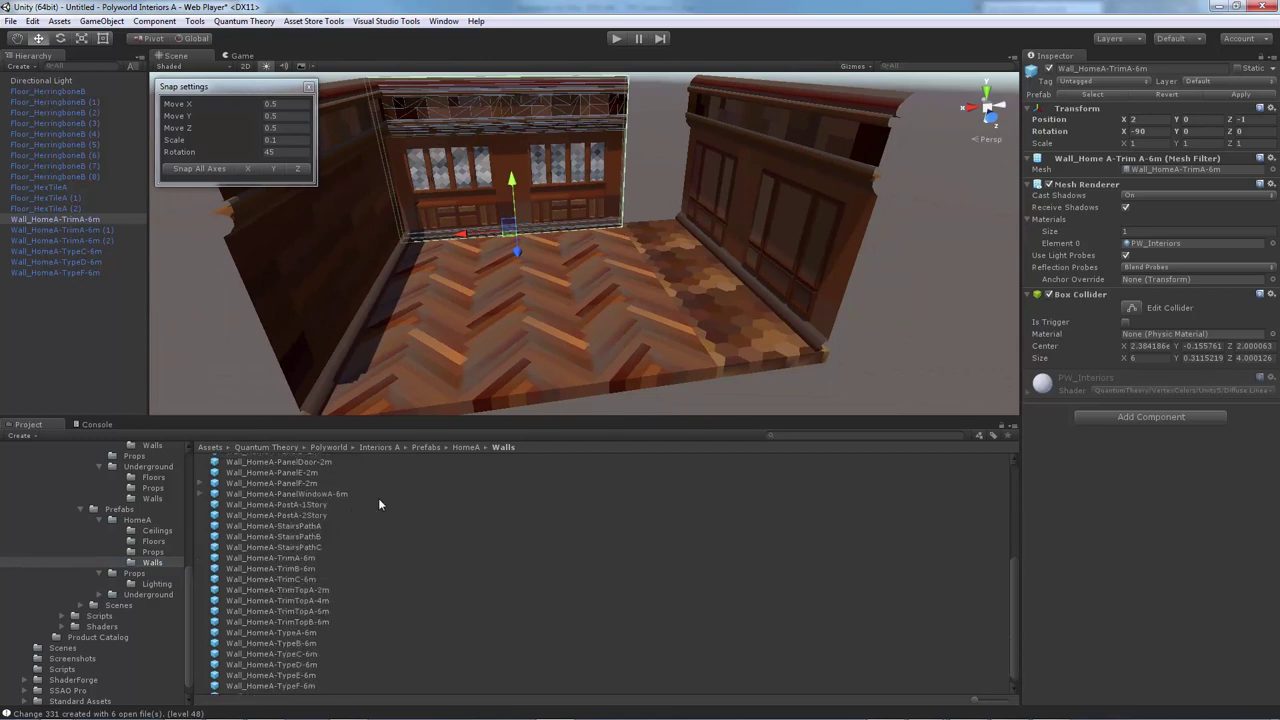
scroll(314, 620, "up", 5)
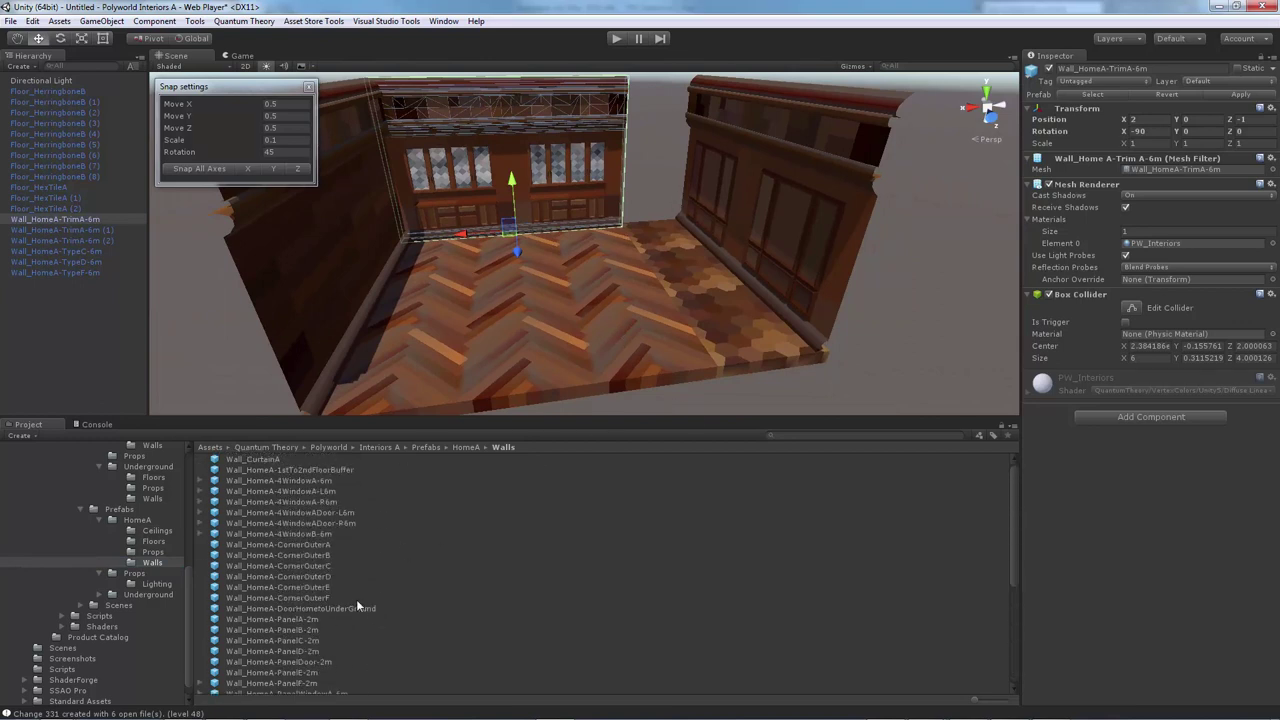
left_click(320, 580)
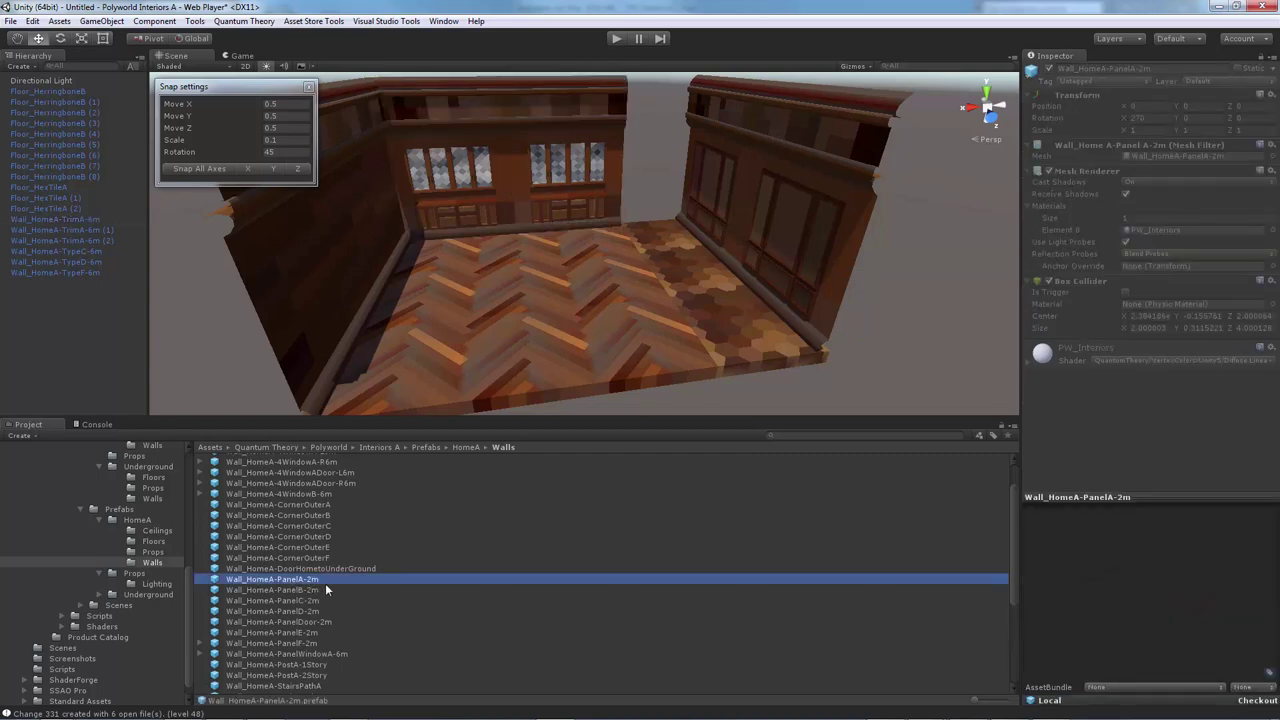
left_click_drag(296, 582, 600, 297)
key("Delete")
Place Wall_HomeA-PanelB-2m in the gap beside the windowed back wall and snap it to the grid.
left_click_drag(291, 602, 649, 223)
left_click(261, 184)
left_click(212, 170)
left_click(857, 280)
Place Wall_HomeA-PanelDoor-2m near the open end of the room and snap it to the grid at X 0, Z 4.
key("w")
right_click_drag(857, 280, 993, 278)
key("a")
key("w")
right_click_drag(624, 254, 1043, 327)
key("s")
right_click_drag(500, 270, 452, 268)
key("w")
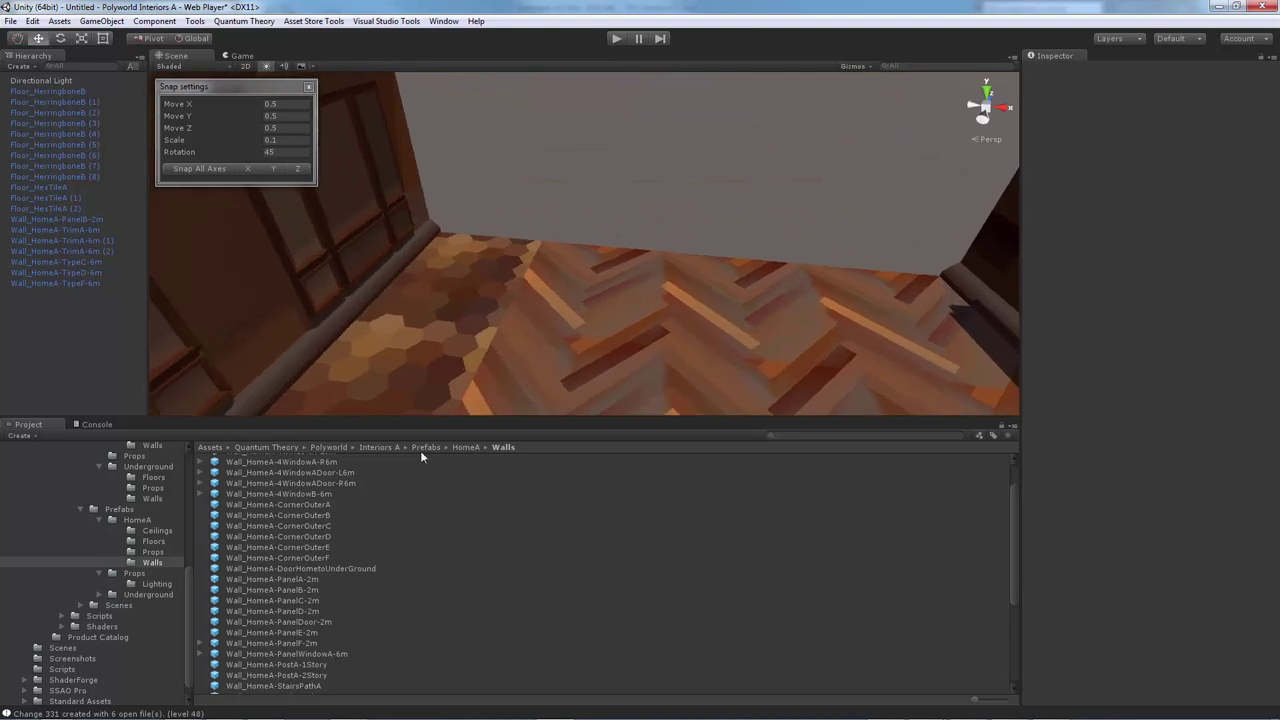
left_click_drag(281, 623, 588, 283)
key("f")
left_click_drag(570, 286, 494, 292, "alt")
left_click(207, 169)
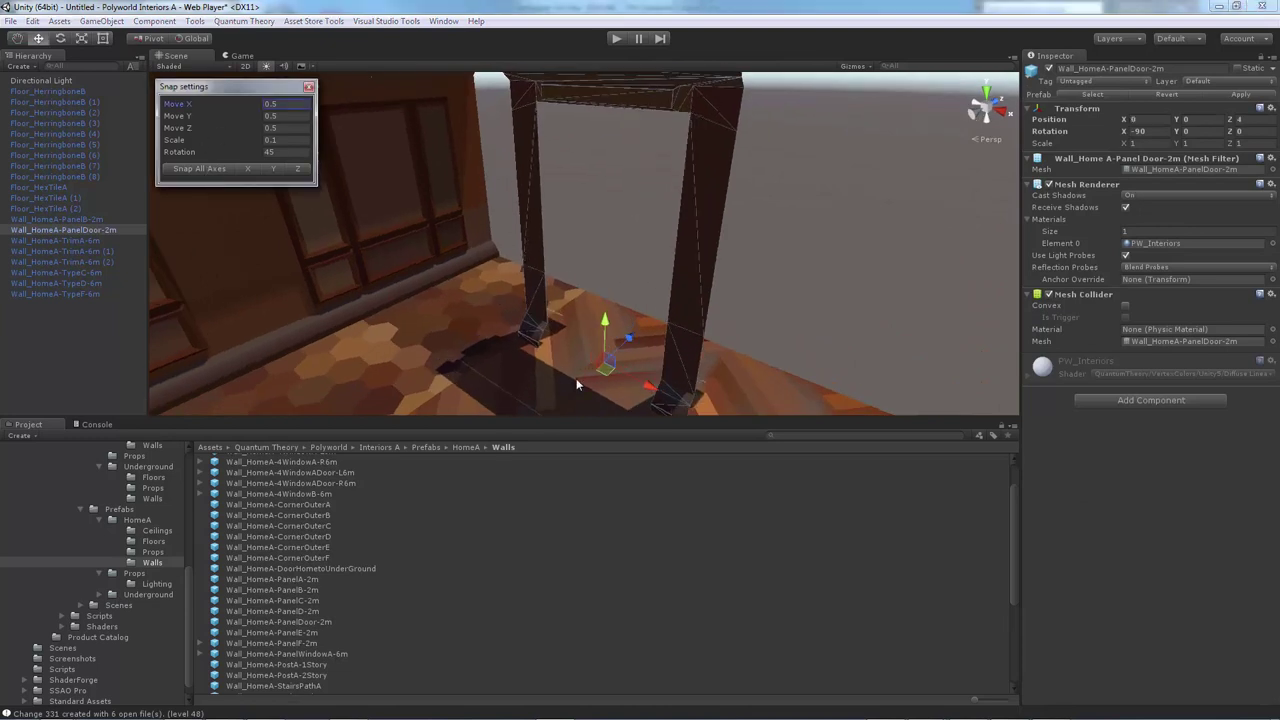
Move the door panel in snapped increments to X -2, Z 5 at the open end of the hex tile strip.
left_click_drag(553, 284, 628, 192, "ctrl")
scroll(350, 277, "up", 4, "alt")
left_click_drag(660, 236, 655, 272, "alt")
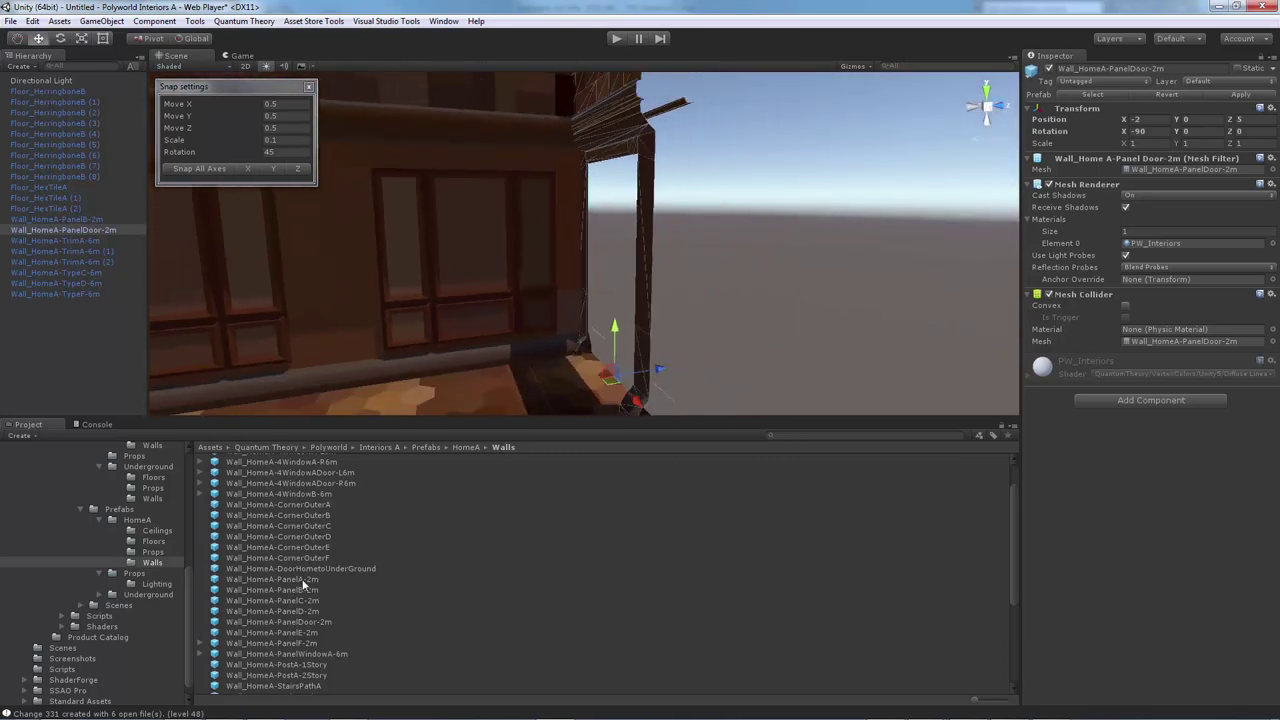
Preview the HomeA-DoorA, DoorArchA, DoorArchB and DoorArchC prefabs in the HomeA props.
left_click(152, 552)
left_click_drag(541, 300, 604, 348, "alt")
left_click(257, 460)
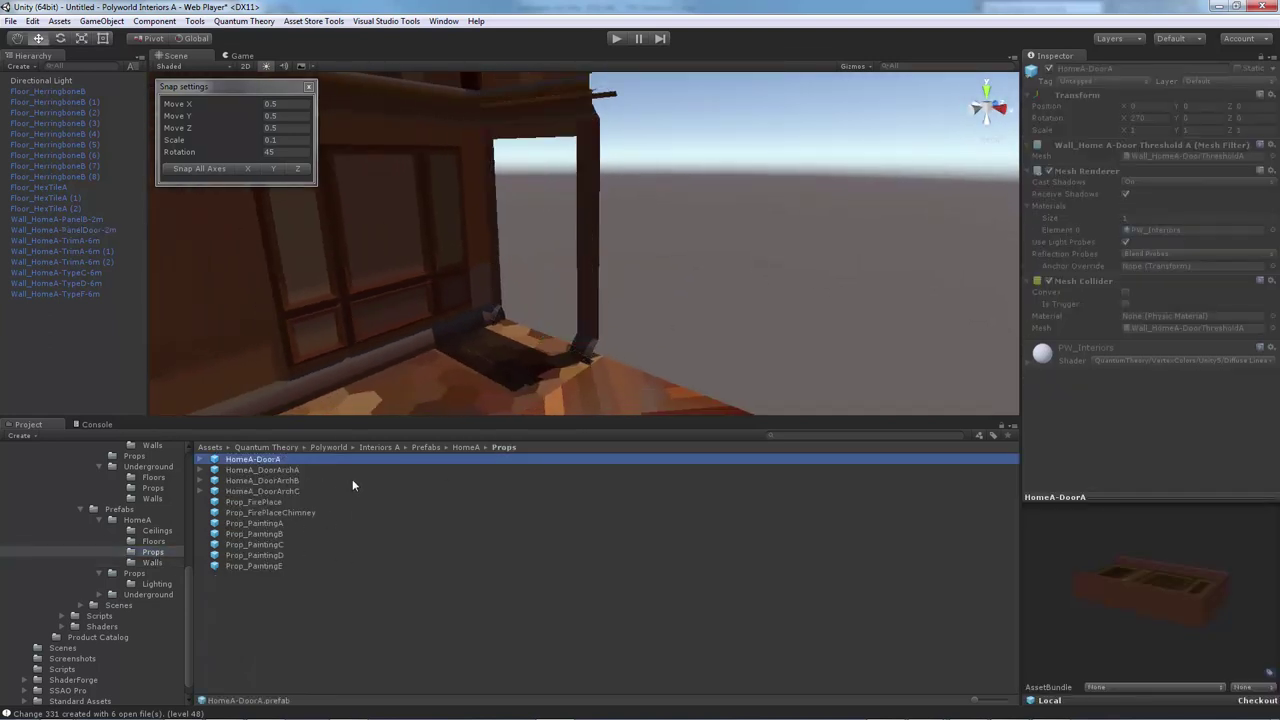
left_click_drag(1074, 571, 1228, 600)
left_click(266, 470)
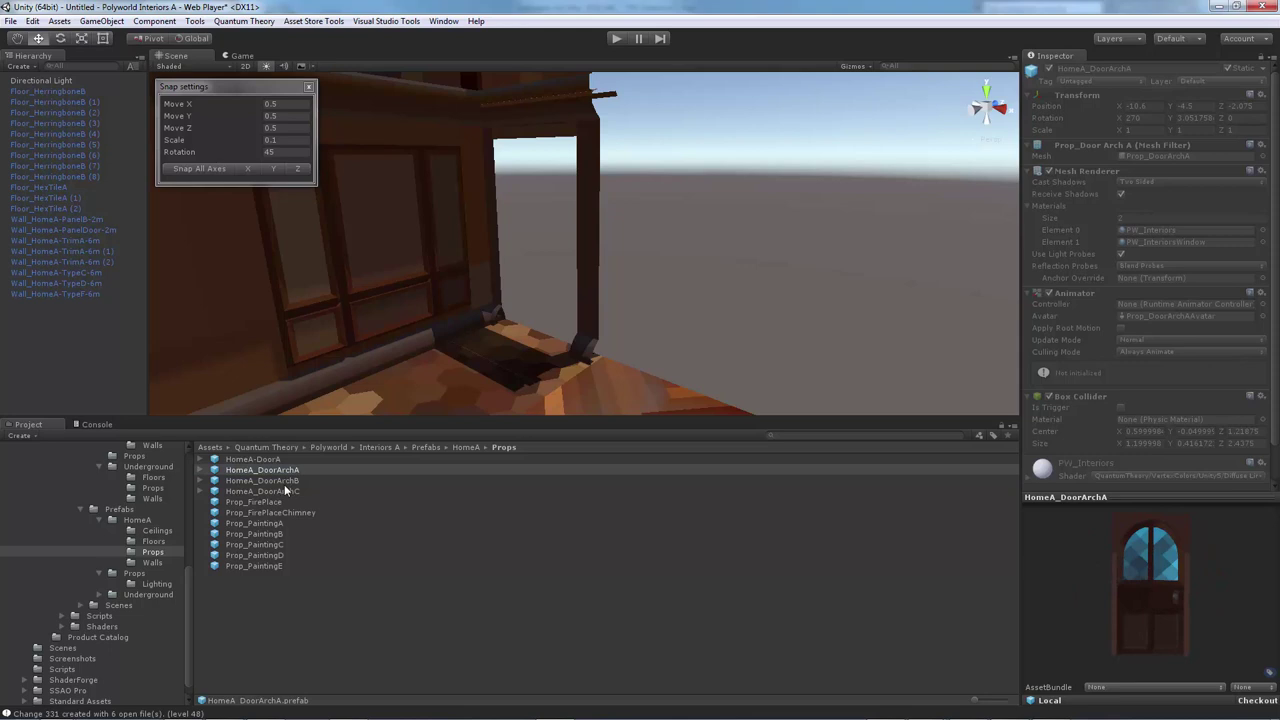
left_click(262, 481)
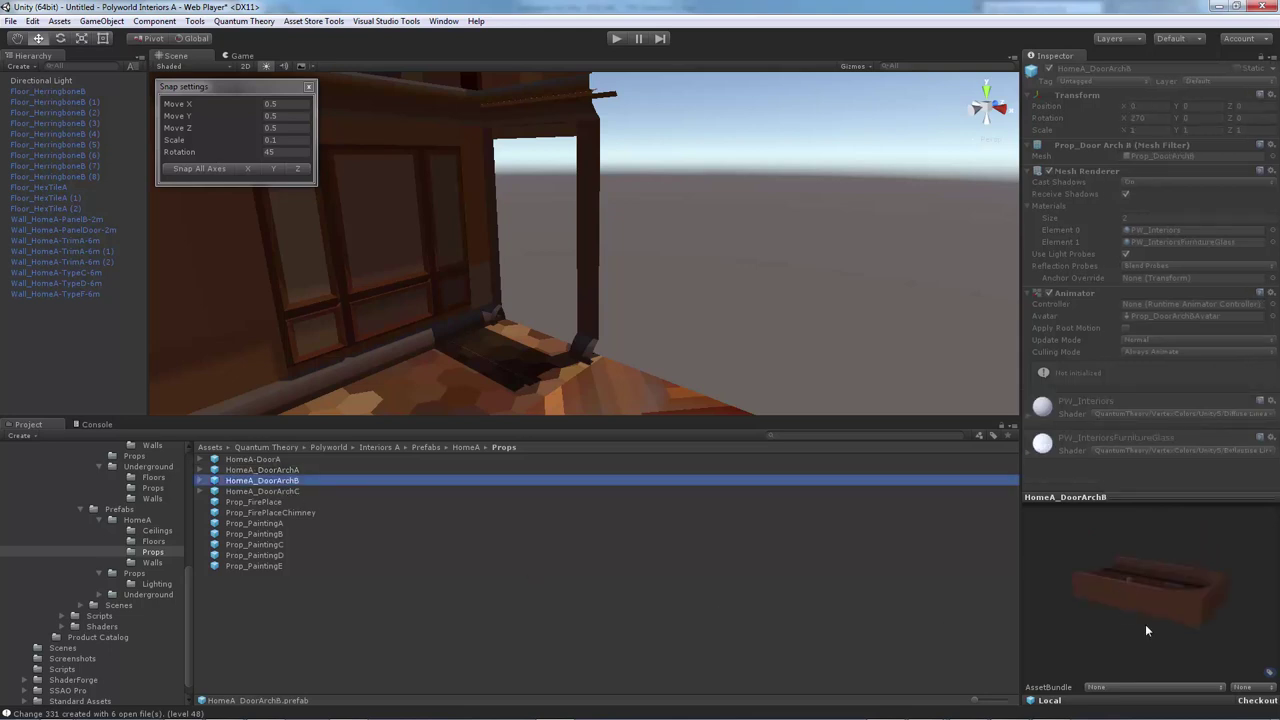
left_click(272, 491)
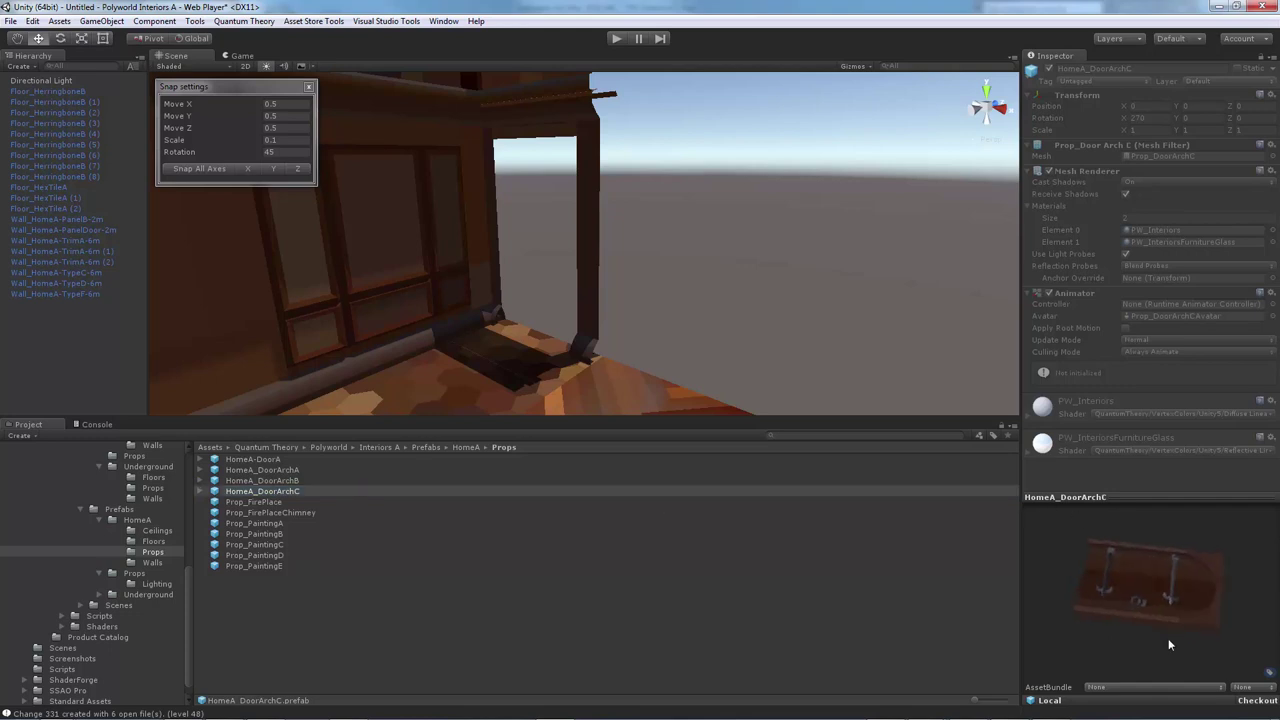
Place the HomeA-DoorA prefab, snap it to the grid and move it into the door panel at X -2, Z 5.
left_click(275, 459)
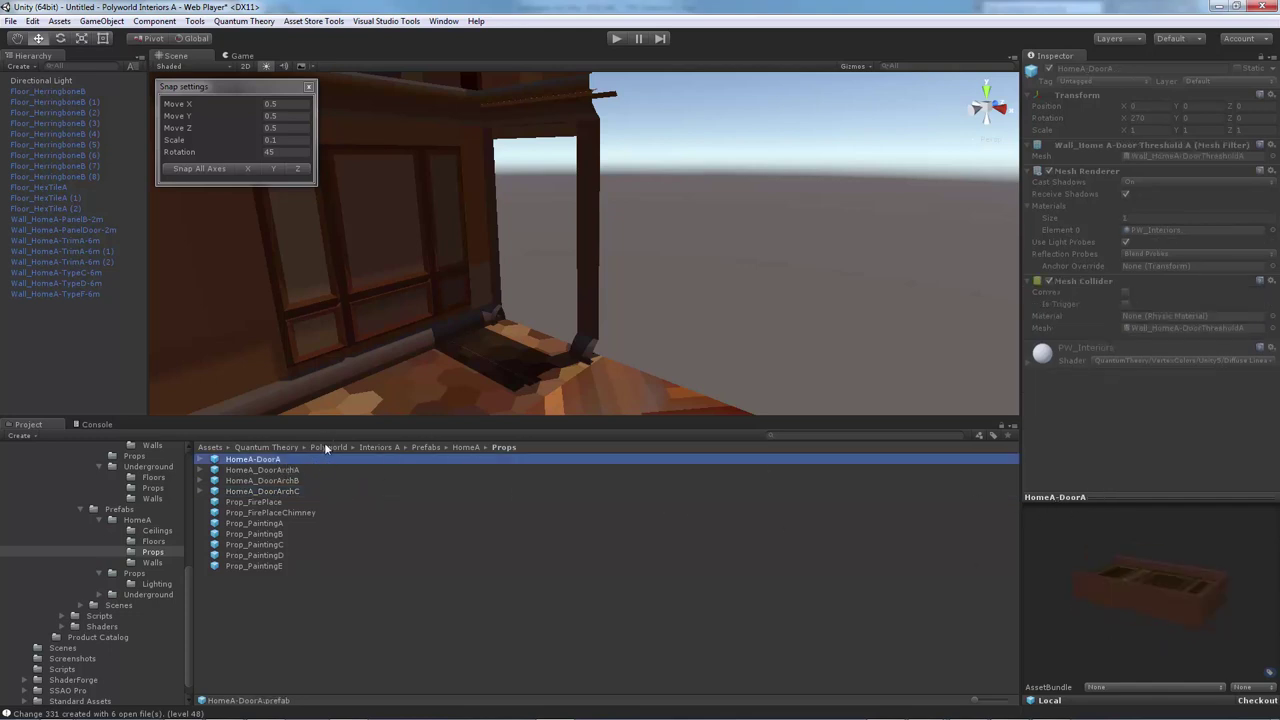
left_click_drag(290, 460, 500, 372)
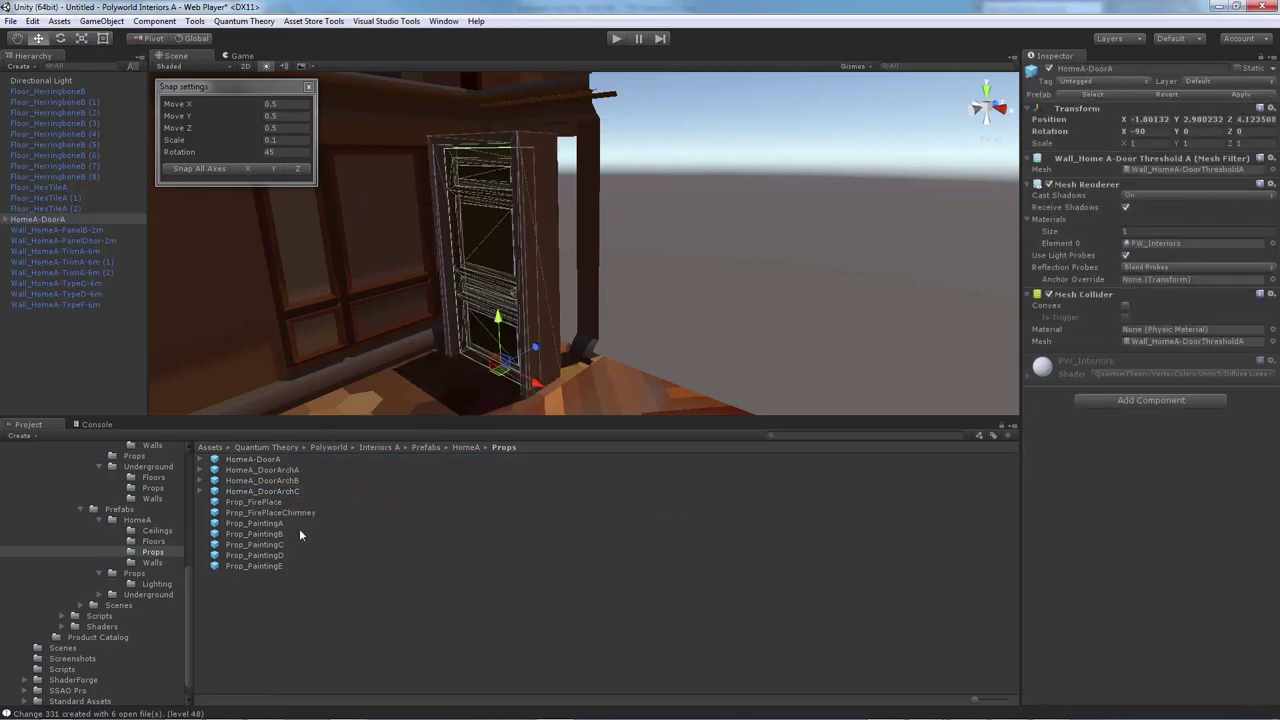
left_click(195, 170)
left_click_drag(573, 304, 560, 336, "alt")
scroll(540, 345, "up", 4)
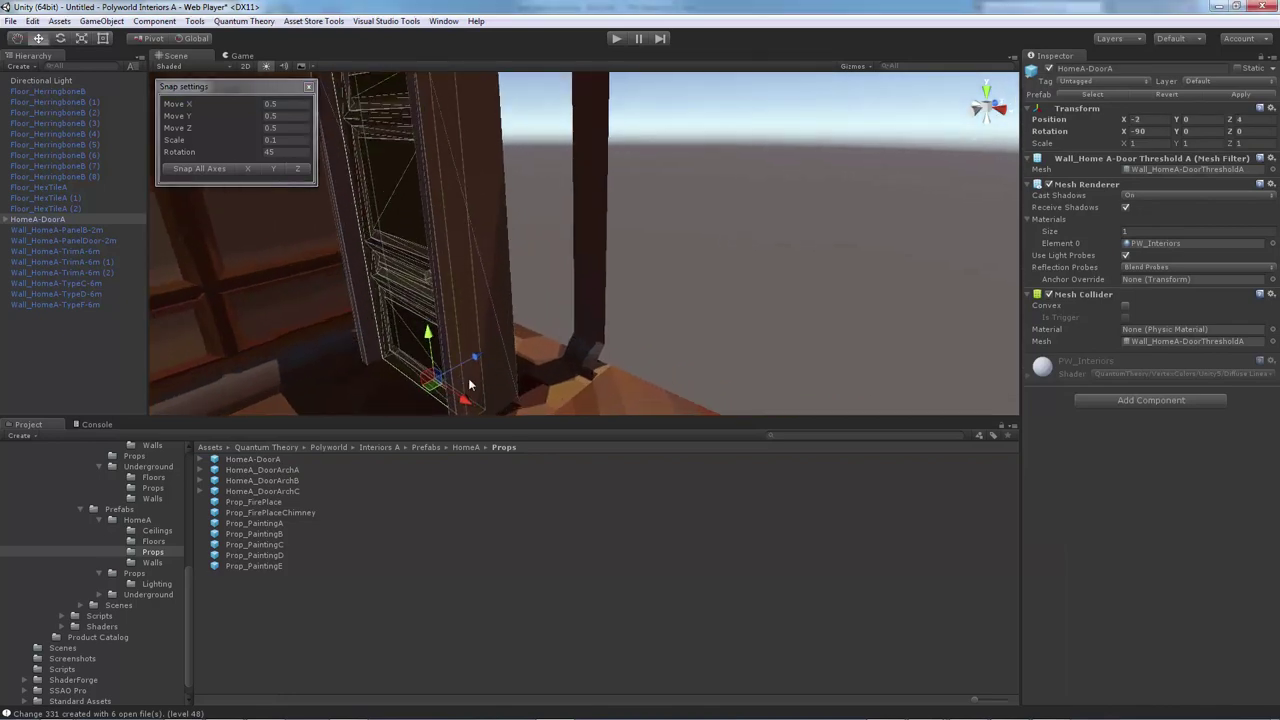
left_click_drag(437, 387, 614, 249)
left_click(680, 308)
Select the Prop_DoorBoxA leaf inside the placed door and examine it with the Rotate tool active.
scroll(590, 290, "down", 3)
left_click_drag(586, 293, 571, 348, "alt")
scroll(571, 348, "up", 3)
left_click(647, 339)
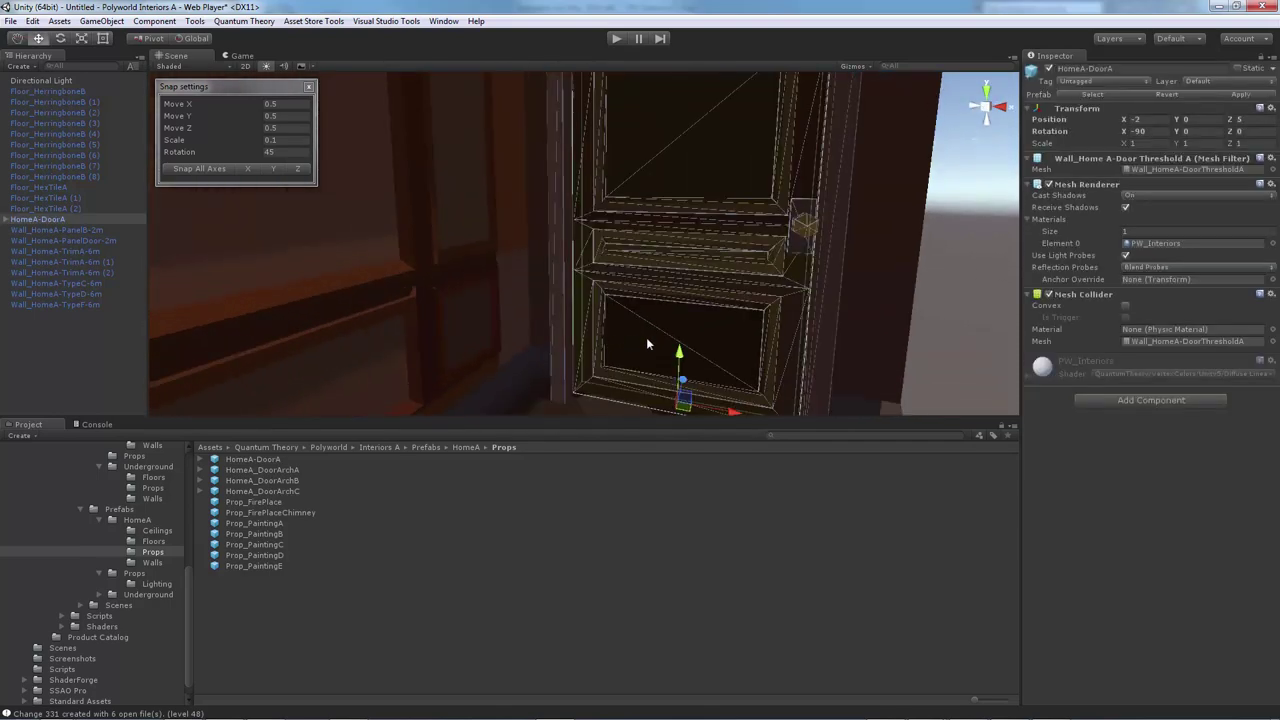
left_click(647, 339)
left_click_drag(647, 339, 781, 310, "alt")
key("e")
left_click(781, 310)
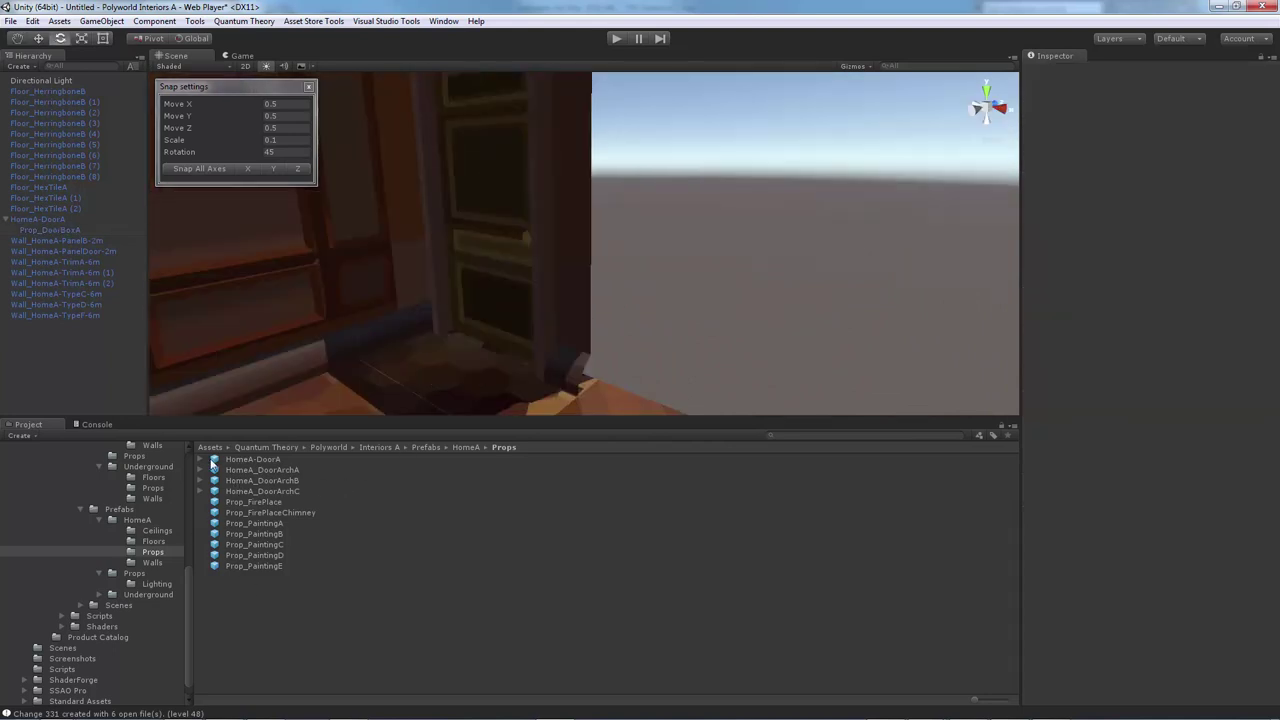
Locate the source mesh of Prop_DoorBoxA from the HomeA-DoorA prefab and select its Take 001 animation clip.
left_click_drag(556, 270, 540, 246, "alt")
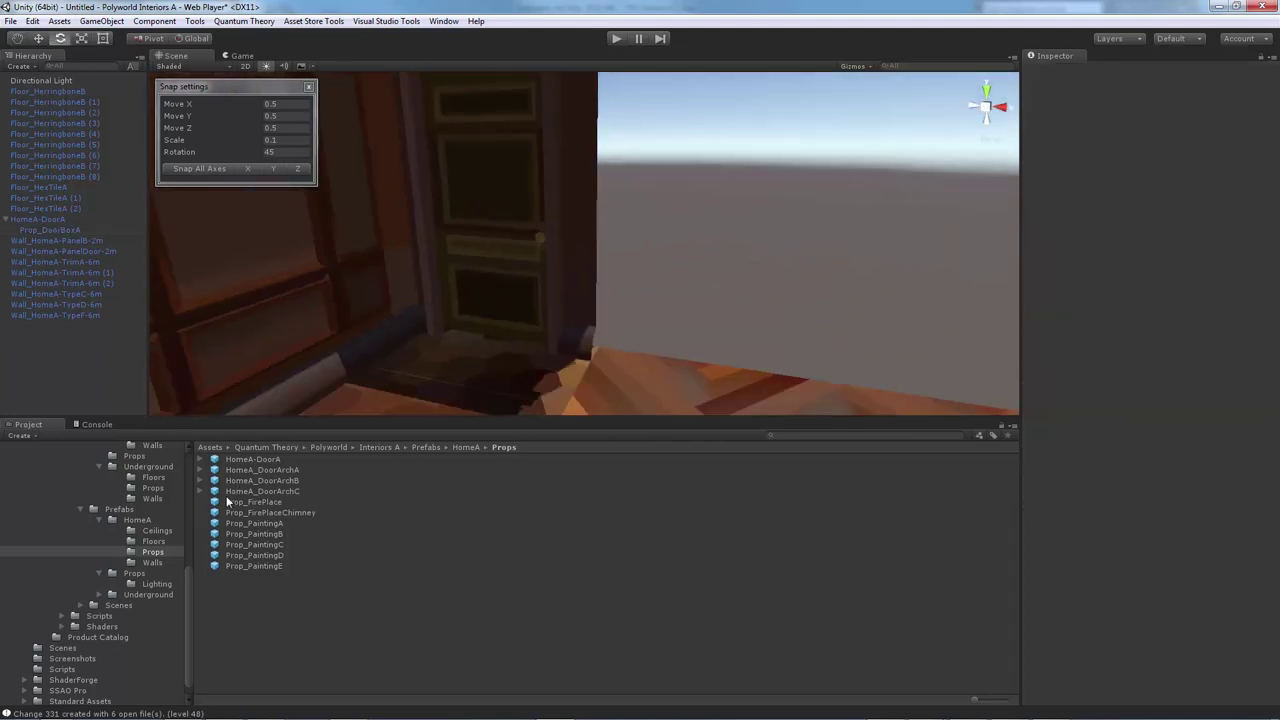
left_click(202, 461)
left_click(263, 470)
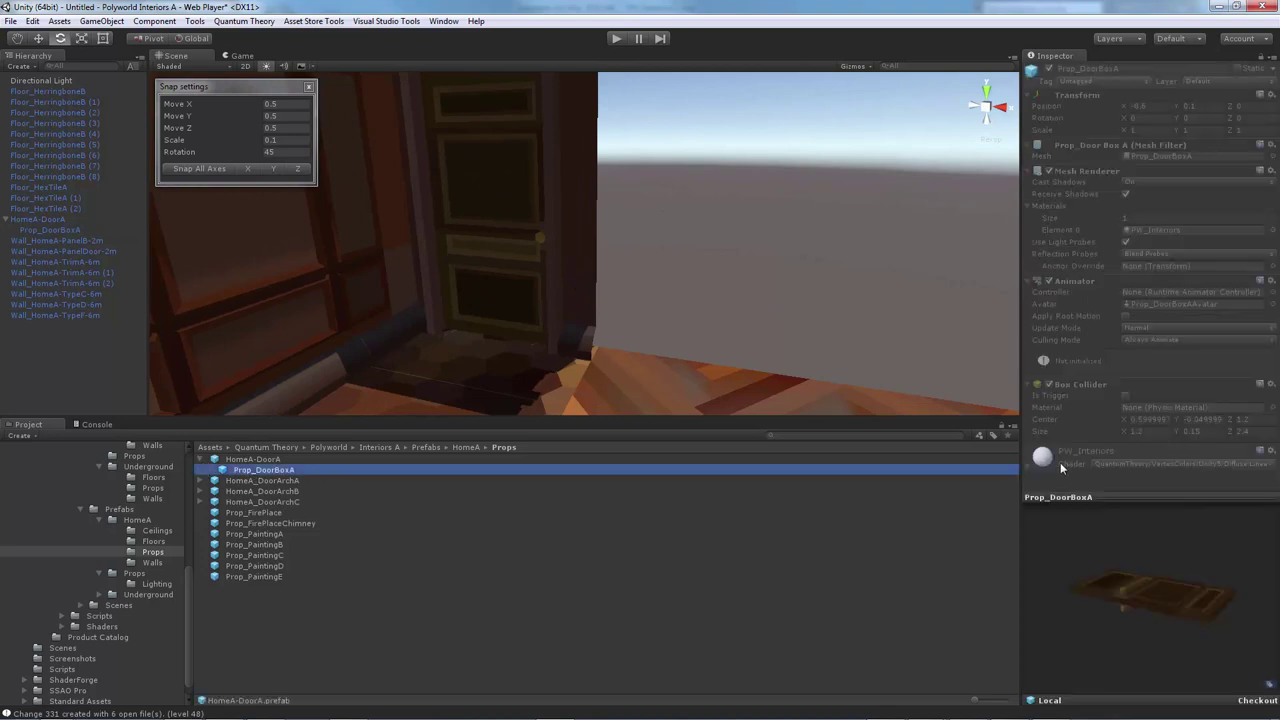
left_click(1160, 157)
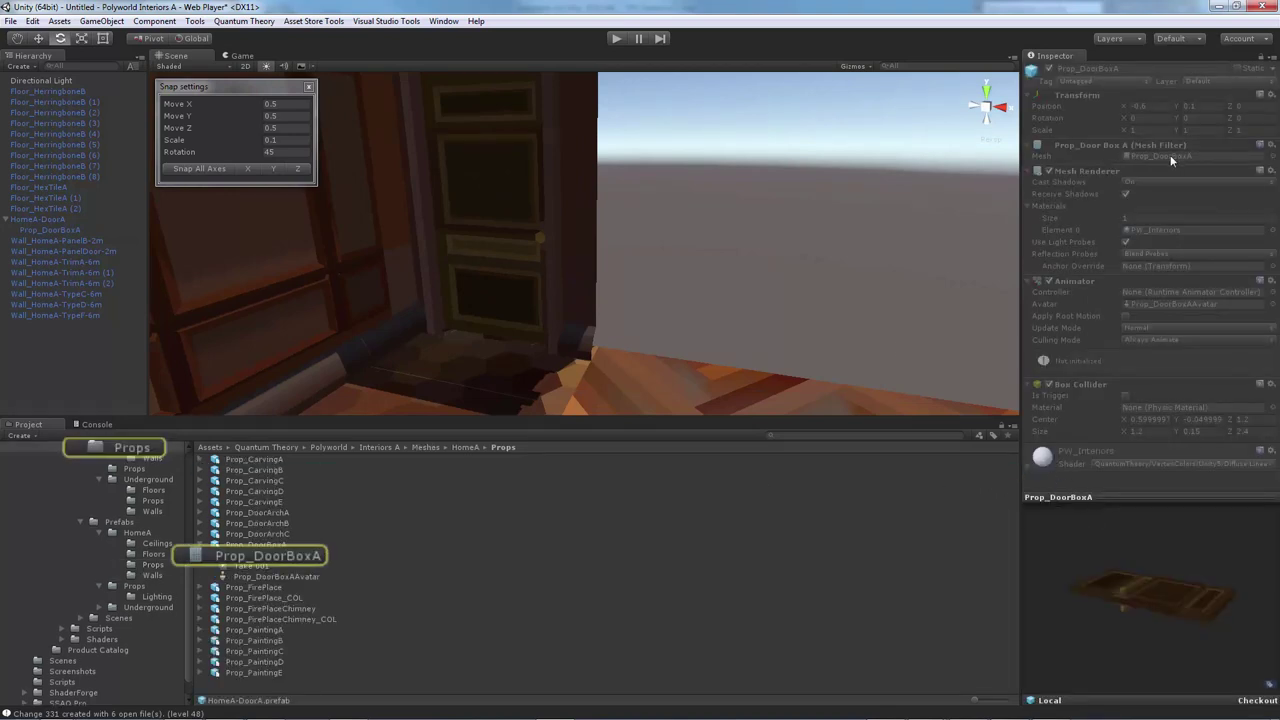
left_click(250, 556)
left_click(254, 566)
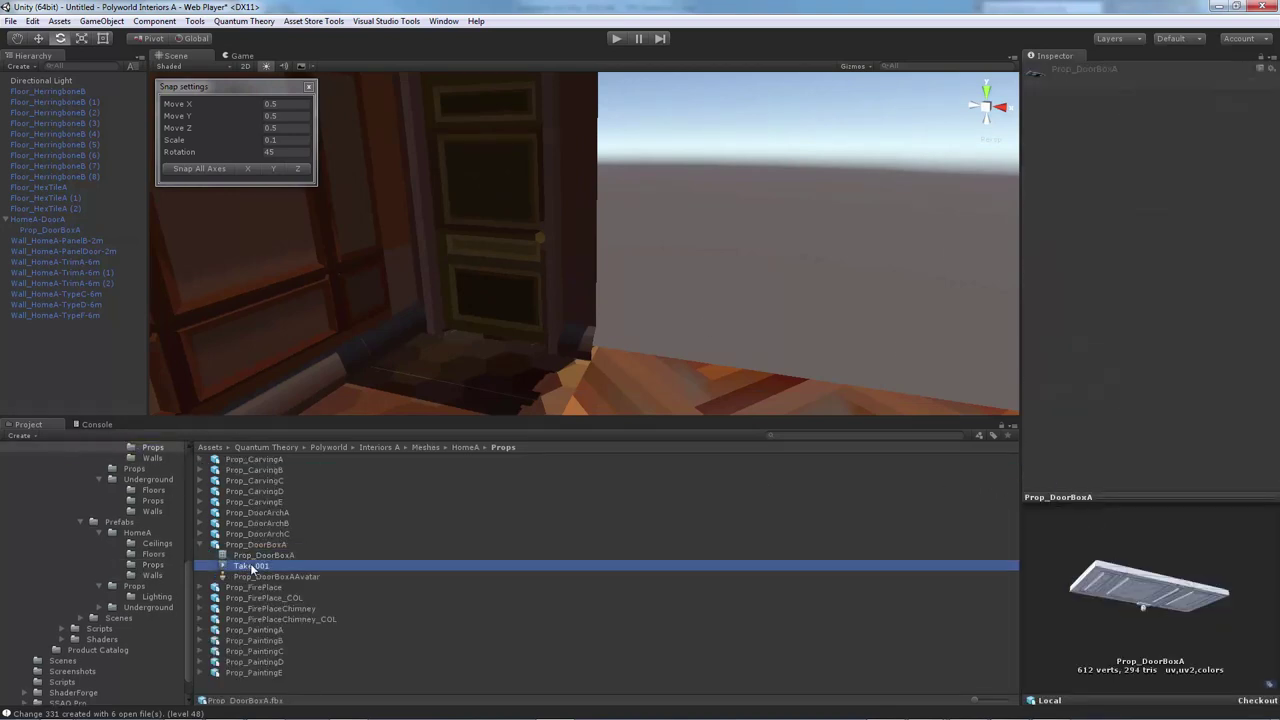
Select the Prop_DoorBoxA leaf of the placed door and swing it open 45 degrees about its hinge.
left_click(1034, 512)
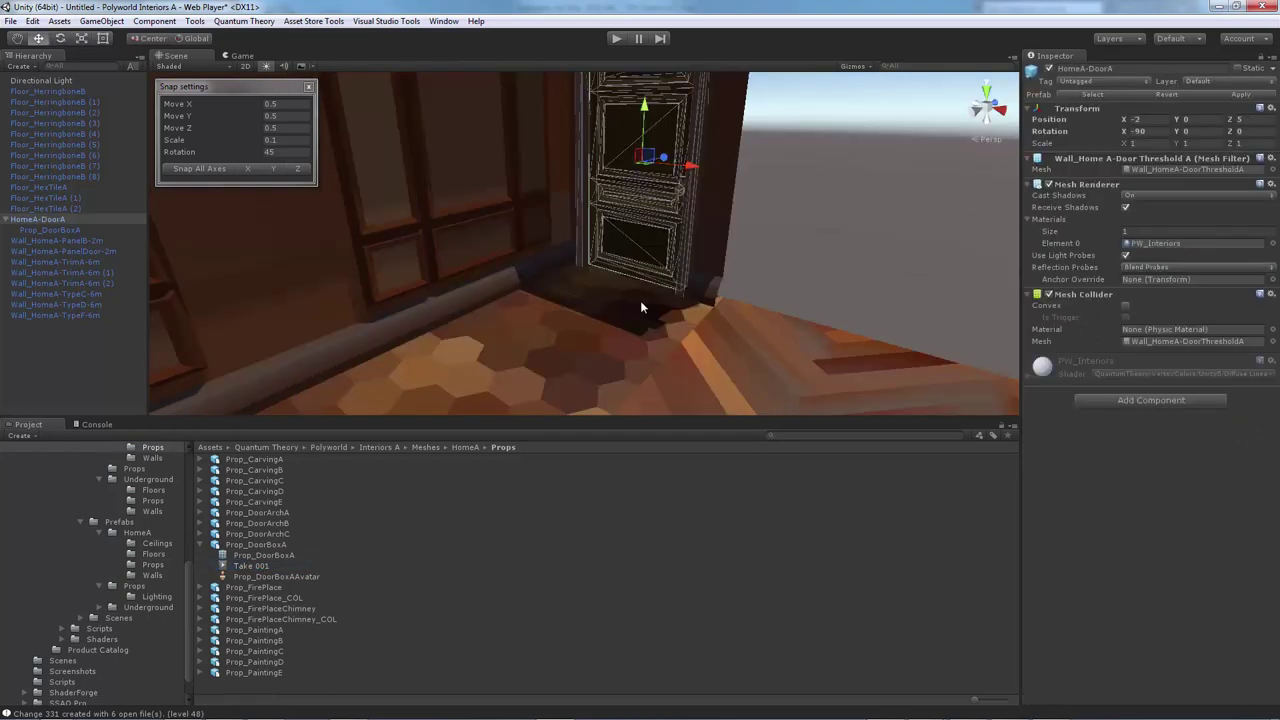
key("z")
key("x")
left_click(653, 205)
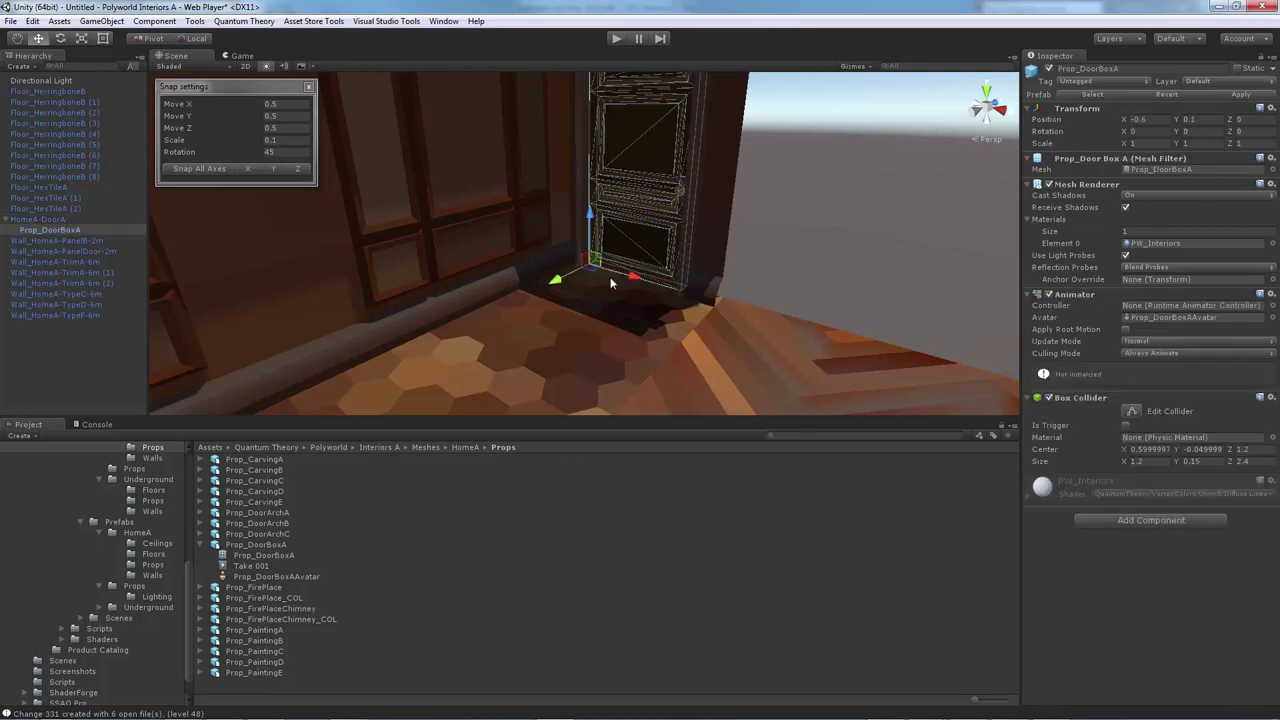
key("e")
left_click_drag(596, 286, 698, 298)
left_click_drag(718, 236, 515, 260, "alt")
left_click(646, 236)
left_click_drag(646, 240, 830, 246, "alt")
Duplicate the Wall_HomeA-TypeD-6m wall together with its TrimA-6m trim and move the copies to close the room's open side.
left_click(490, 132, "shift")
key("ctrl+d")
key("w")
left_click_drag(494, 246, 730, 287, "ctrl")
left_click(781, 89)
scroll(700, 180, "up", 5)
mouse_move(640, 290)
left_mouse_down("alt")
mouse_move(524, 270)
mouse_move(470, 217)
mouse_move(506, 220)
mouse_move(537, 280)
mouse_move(647, 285)
left_mouse_up("alt")
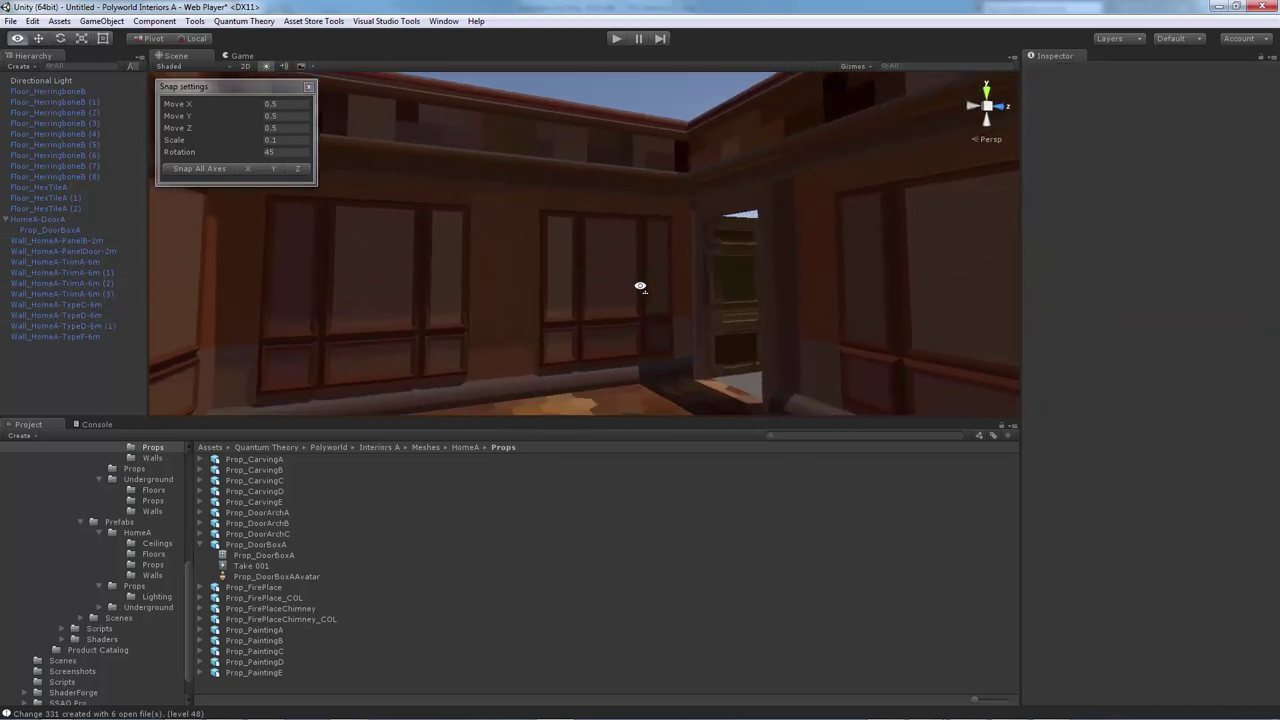
Select the opened Prop_DoorBoxA leaf with the Rotate tool and inspect it from inside the enclosed room.
left_click(757, 302)
right_click_drag(650, 250, 691, 310)
left_click(610, 236)
key("e")
key("x")
right_click_drag(608, 234, 486, 228)
left_click_drag(485, 228, 520, 320, "alt")
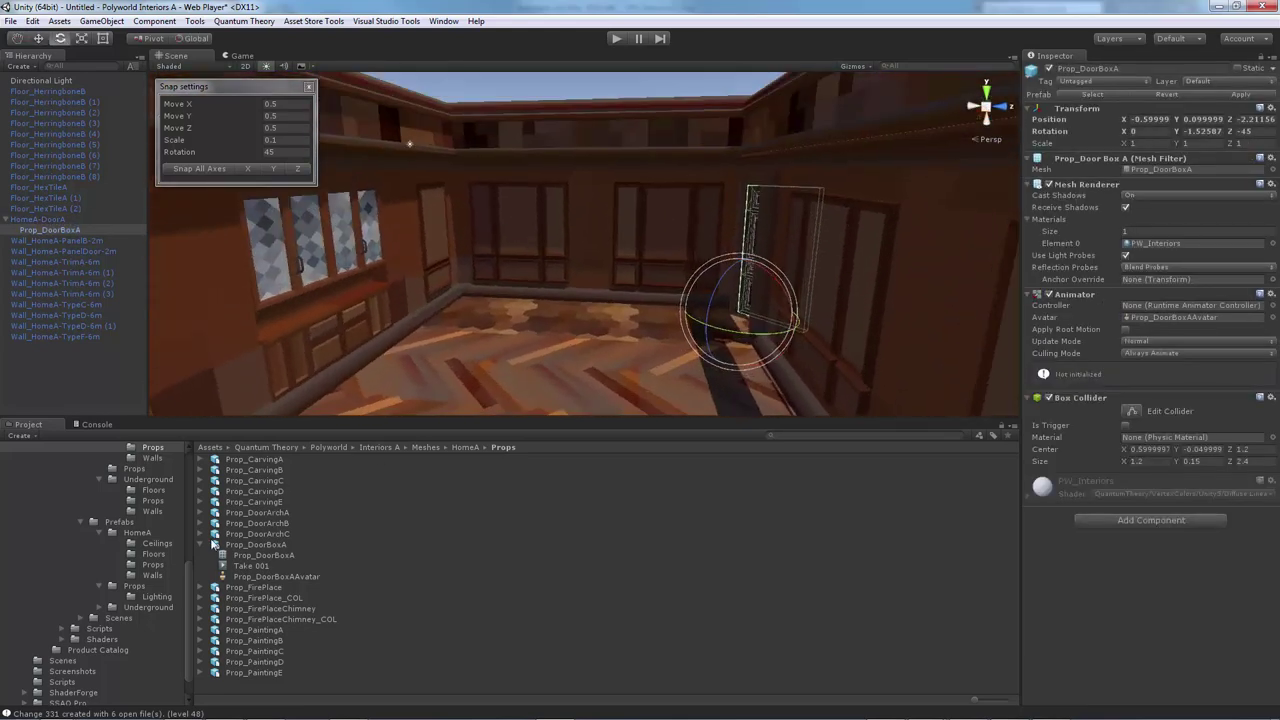
Open the HomeA Ceilings prefab folder and select Ceiling_HomeA-BasicA.
left_click(157, 543)
left_click_drag(727, 262, 373, 430, "alt")
left_click(296, 460)
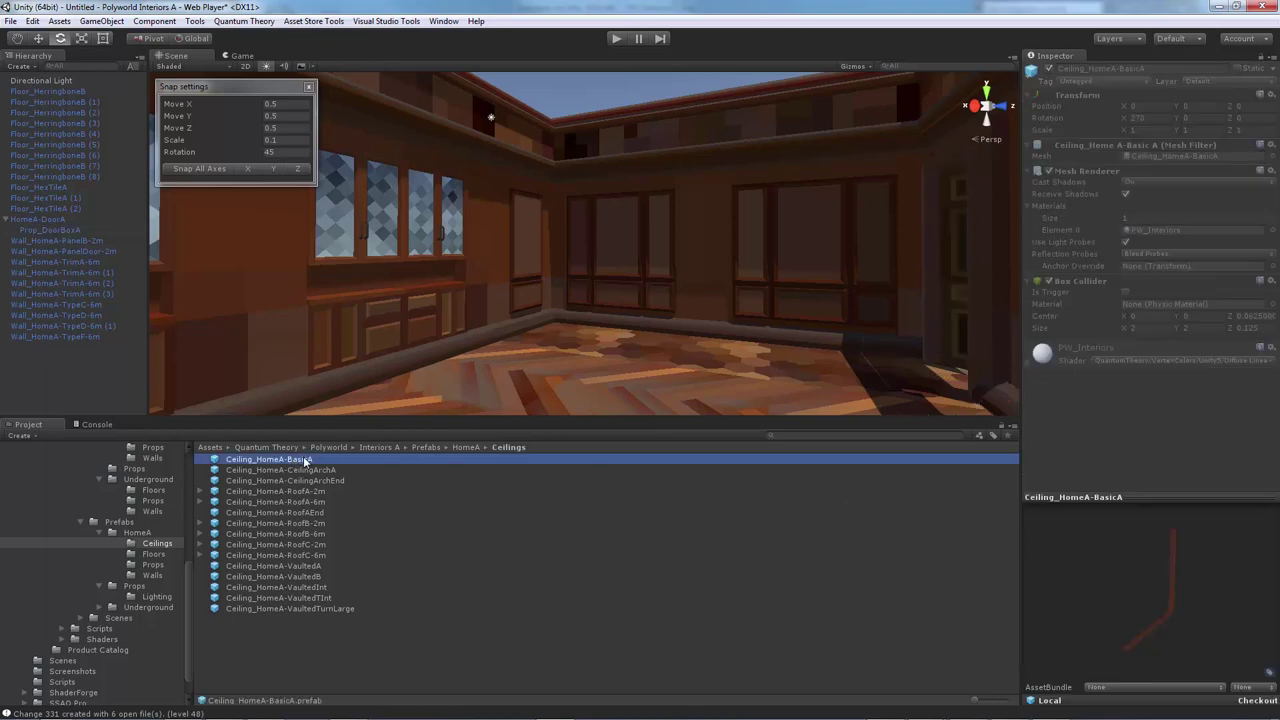
Try out the Ceiling_HomeA-BasicA prefab as a ceiling tile raised above the floor, and delete it.
left_click_drag(618, 360, 614, 356)
key("w")
left_click_drag(614, 281, 607, 98)
left_click_drag(606, 305, 560, 190, "alt")
key("Delete")
Preview the CeilingArchA, RoofA-2m, RoofA-6m and VaultedA ceiling prefabs.
left_click(333, 470)
left_click_drag(663, 277, 538, 392, "alt")
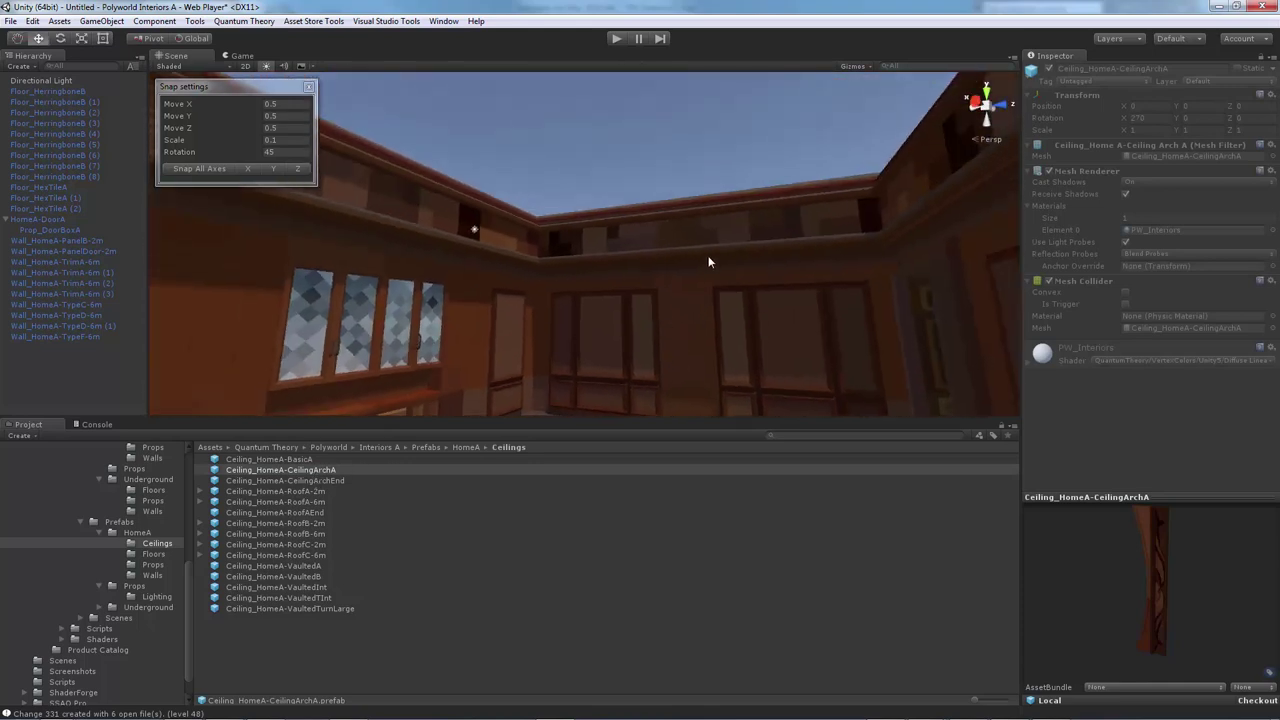
left_click_drag(703, 242, 668, 255, "alt")
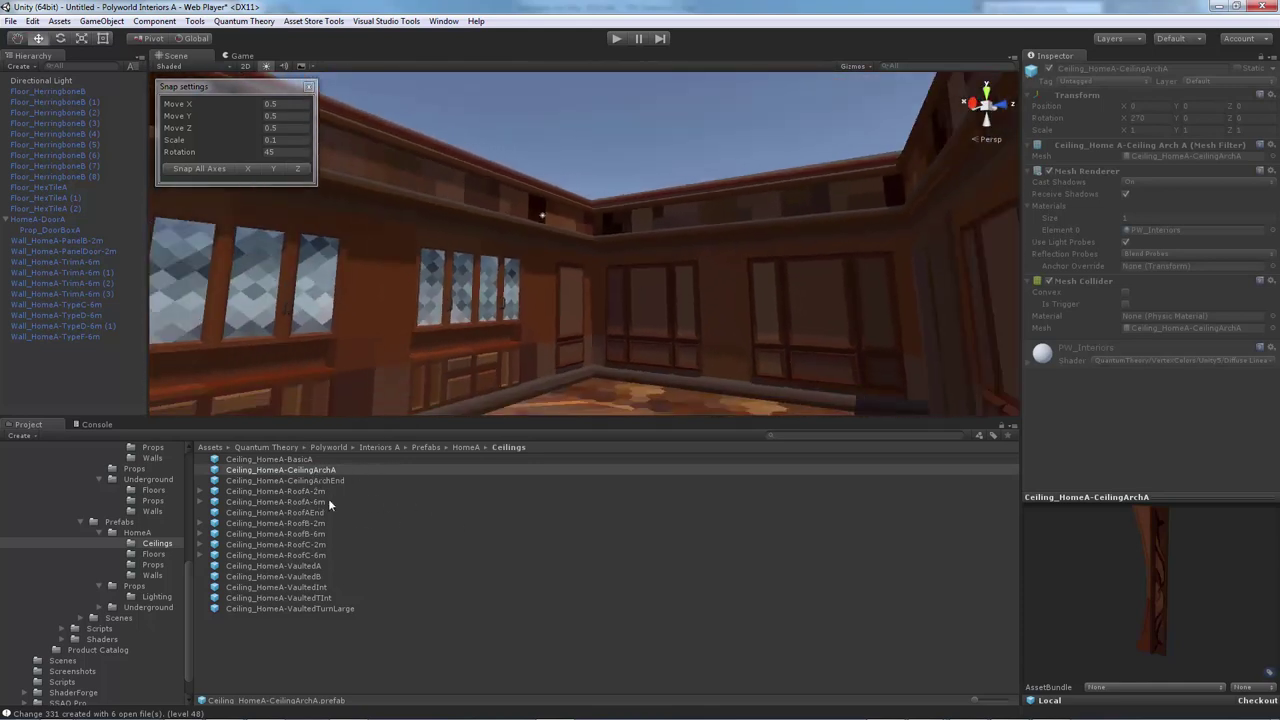
left_click(300, 491)
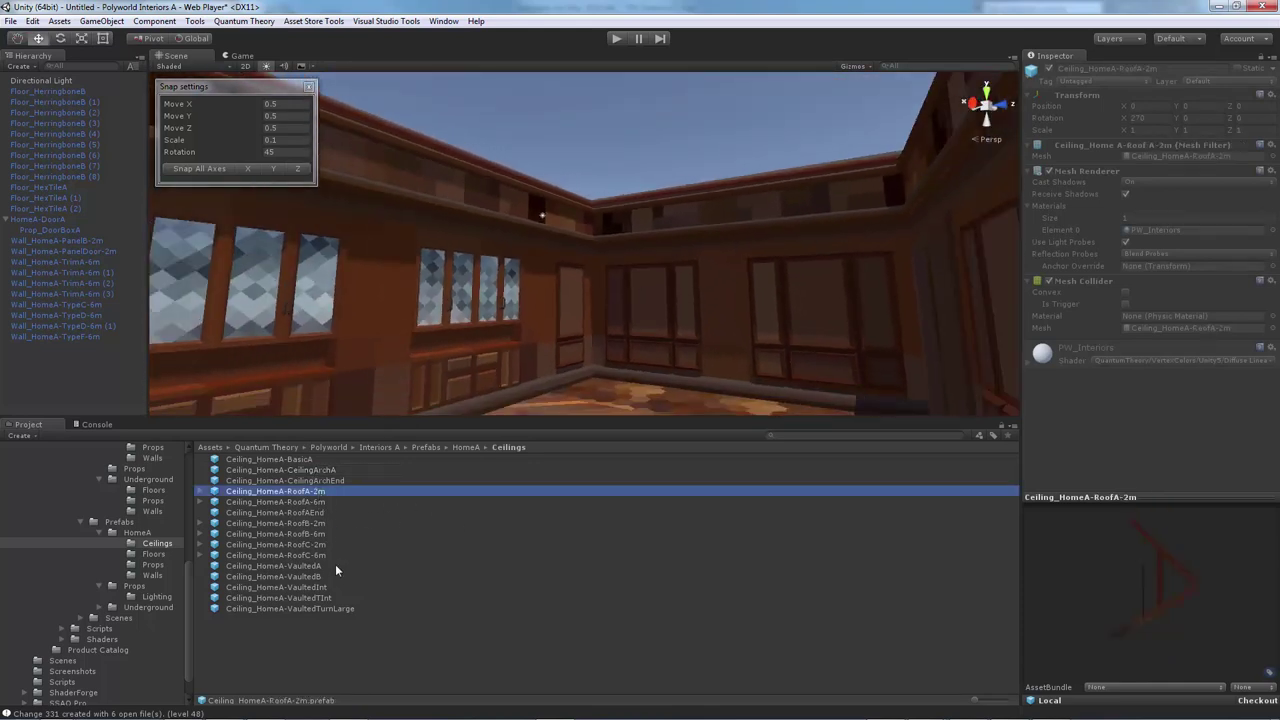
left_click(319, 502)
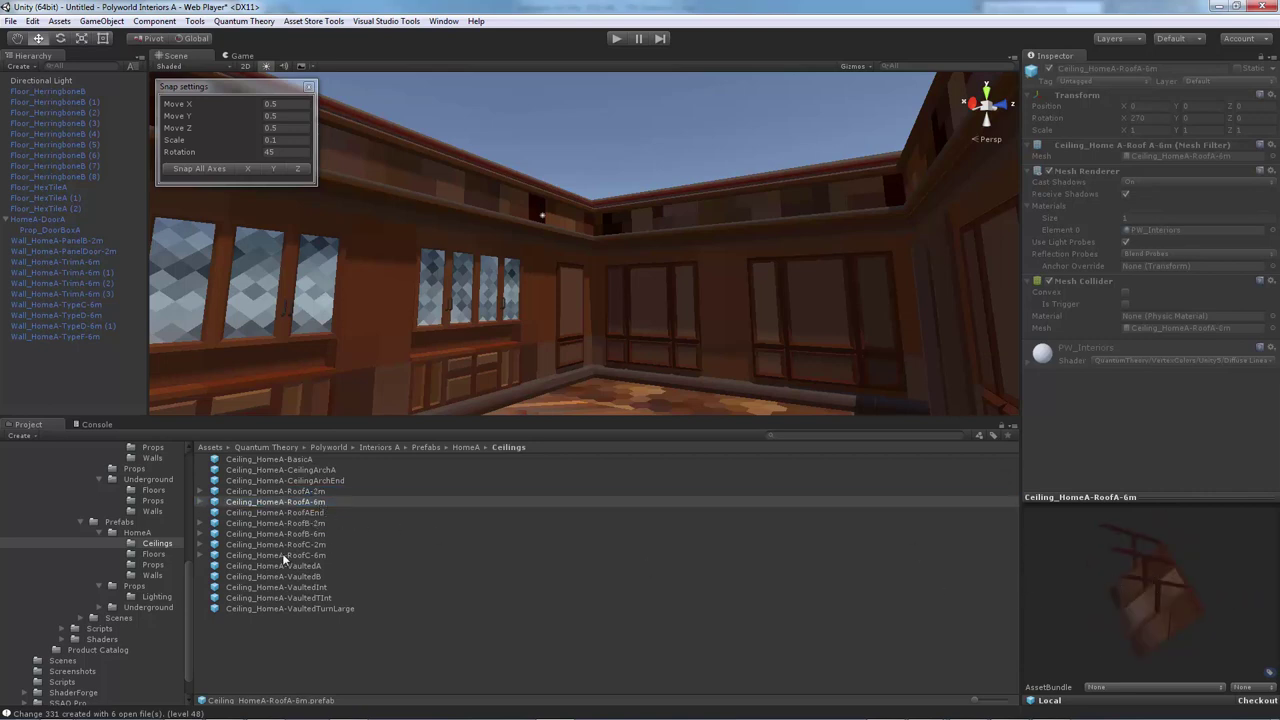
left_click(321, 567)
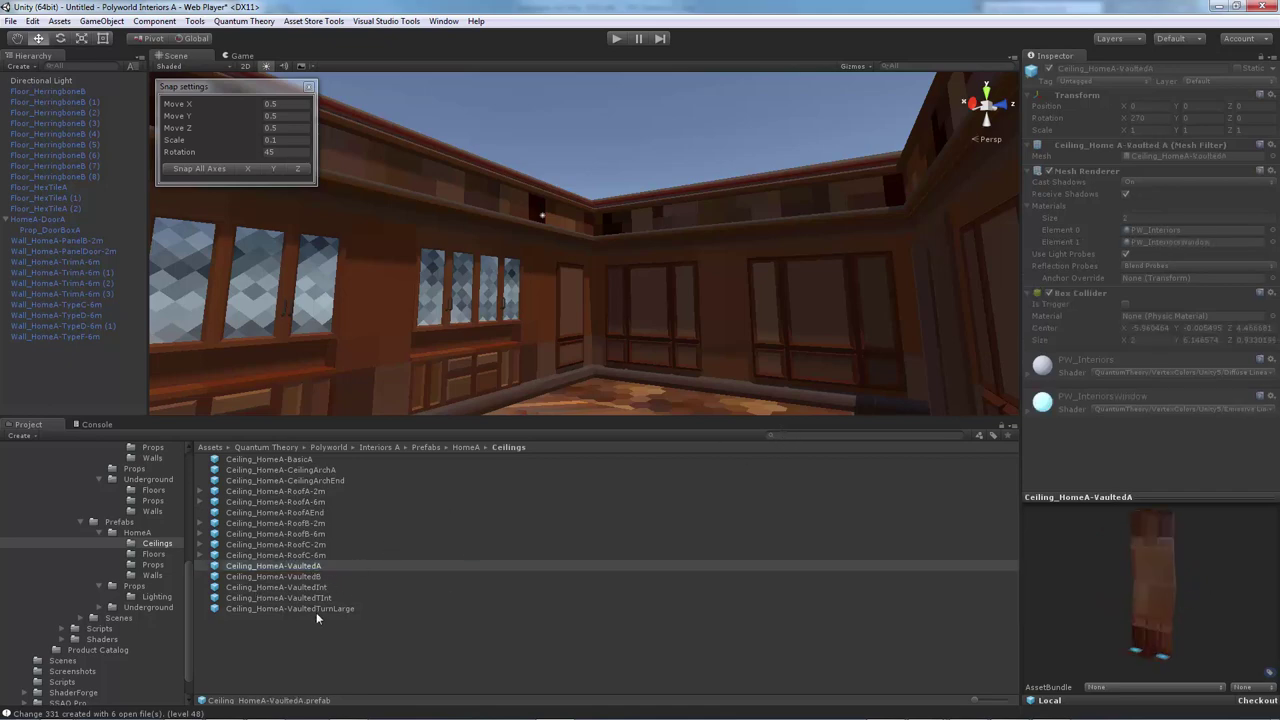
Place the Ceiling_HomeA-VaultedA prefab over the room at X 2.5, Y 0, Z 2.
right_click_drag(728, 258, 487, 320)
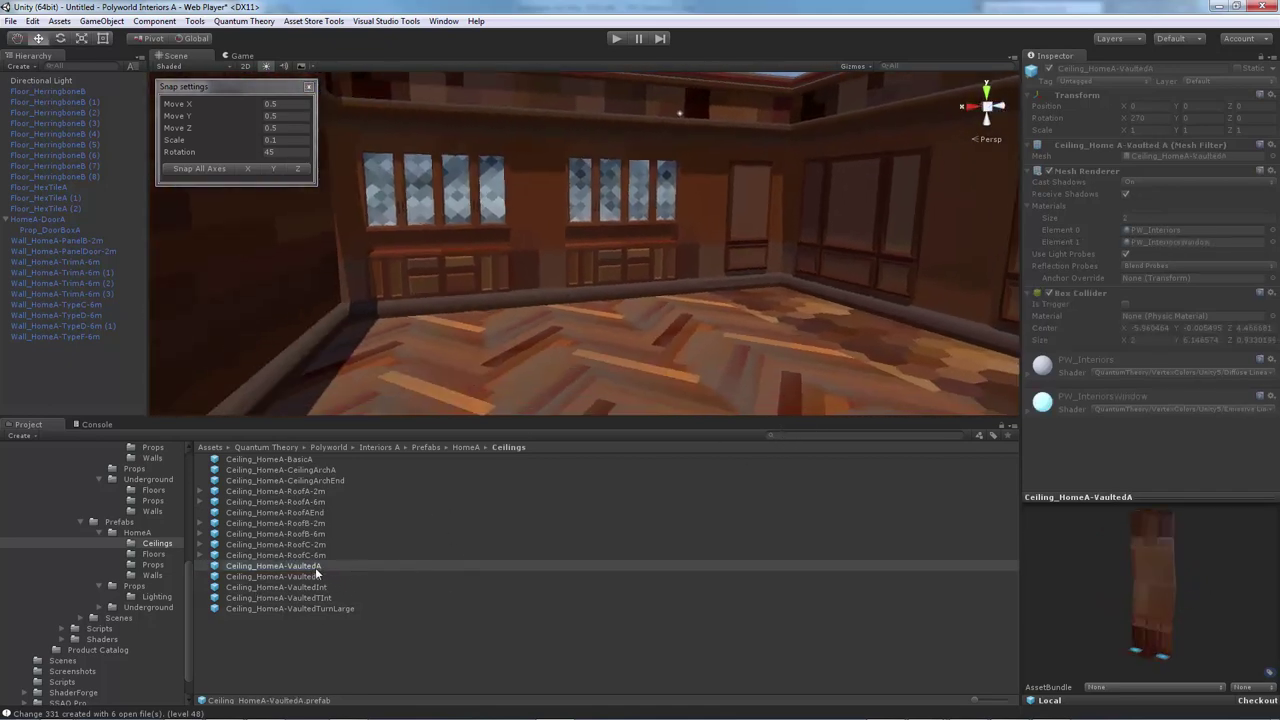
left_click_drag(714, 326, 786, 310)
key("s")
right_click_drag(560, 311, 797, 308)
left_click_drag(796, 308, 580, 388, "alt")
right_click_drag(571, 363, 500, 375)
left_click_drag(264, 281, 487, 270, "alt")
right_click_drag(487, 270, 687, 260)
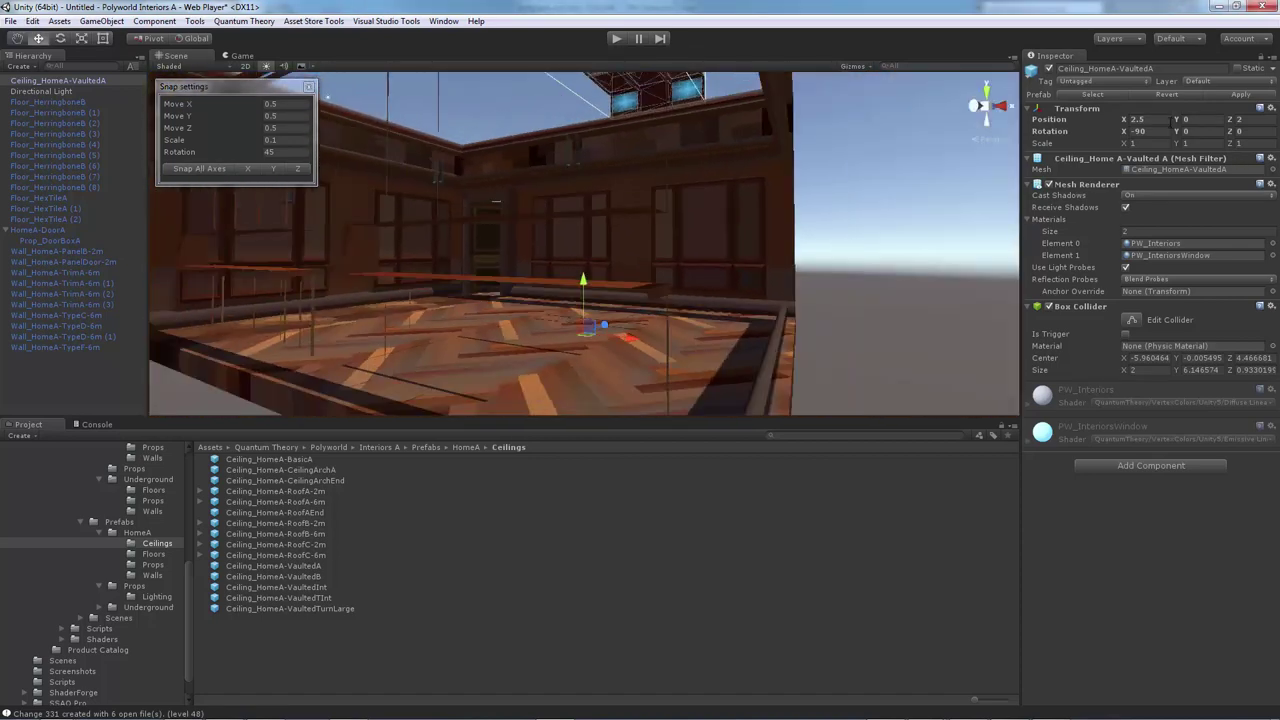
Move the VaultedA ceiling section to X -2, Z 2 and place a duplicate beside it at X 0.
left_click_drag(703, 199, 632, 233, "alt")
right_click_drag(628, 345, 632, 133)
right_click_drag(604, 185, 529, 201)
left_click(778, 182)
right_click_drag(770, 187, 590, 245)
left_click_drag(589, 245, 628, 268, "alt")
left_click(627, 184)
right_click_drag(627, 186, 565, 274)
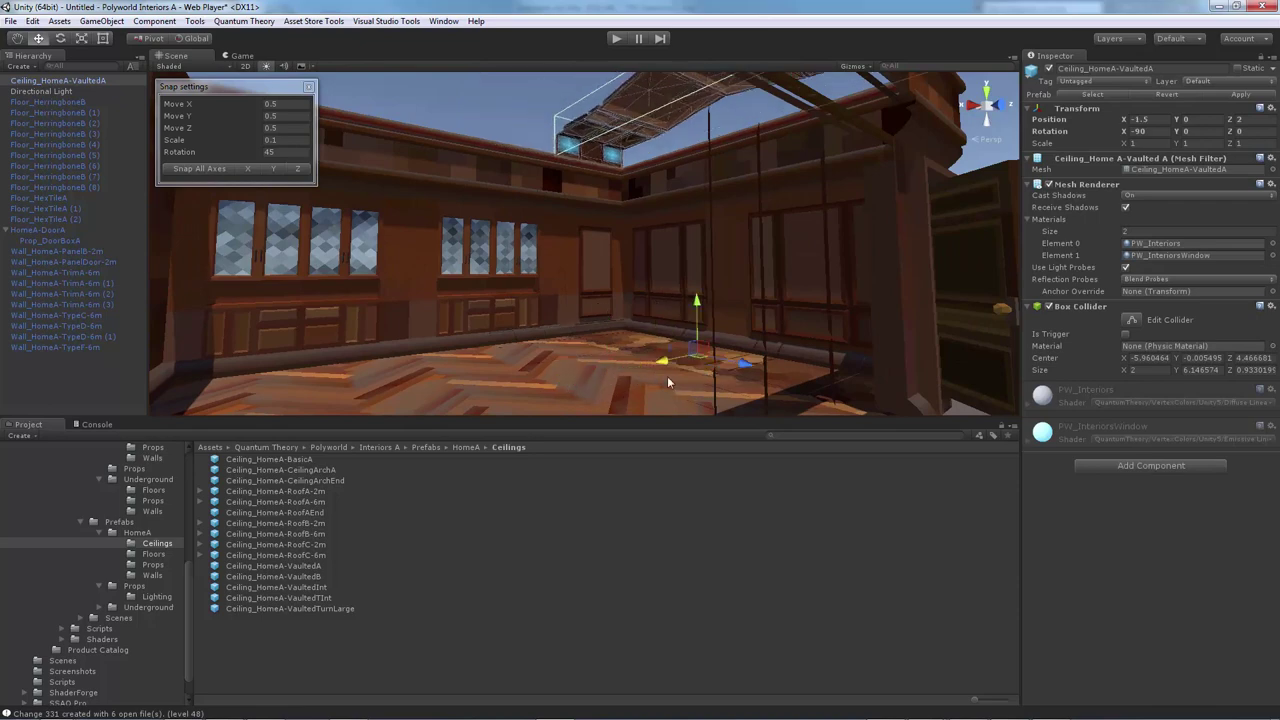
left_click_drag(671, 379, 670, 377, "ctrl")
right_click_drag(595, 268, 617, 260)
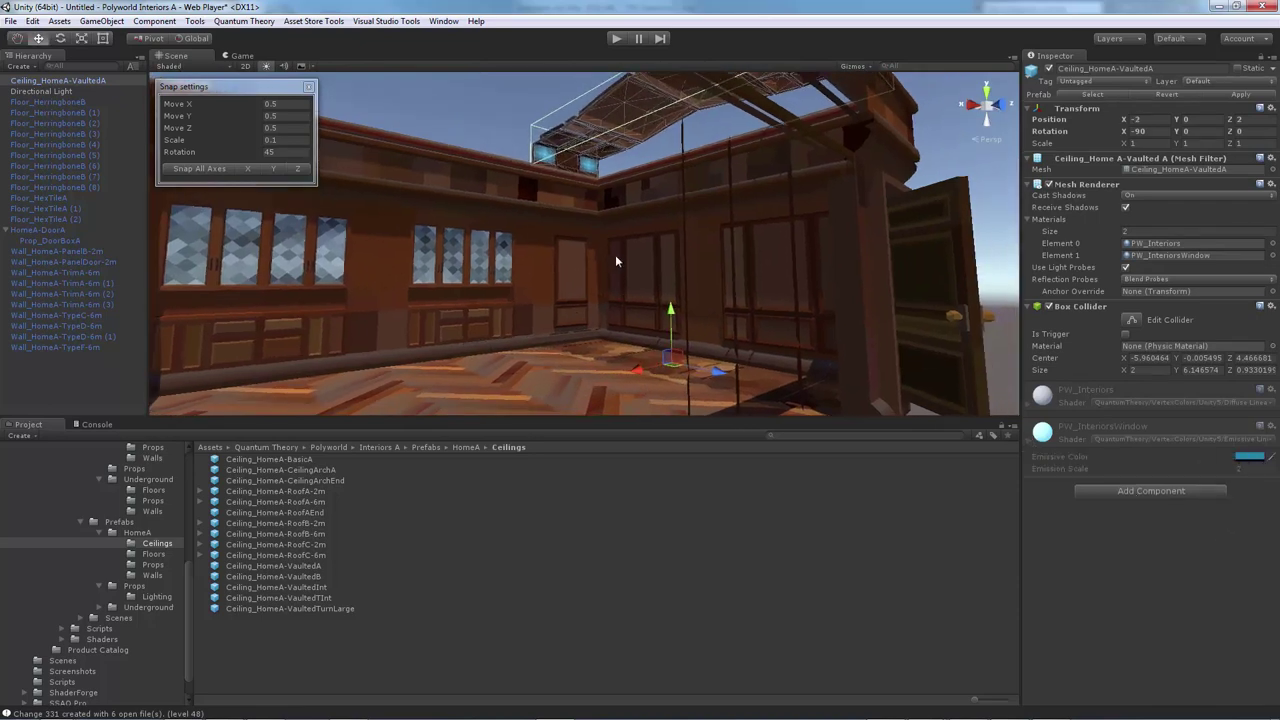
left_click_drag(620, 194, 595, 355, "alt")
key("ctrl+d")
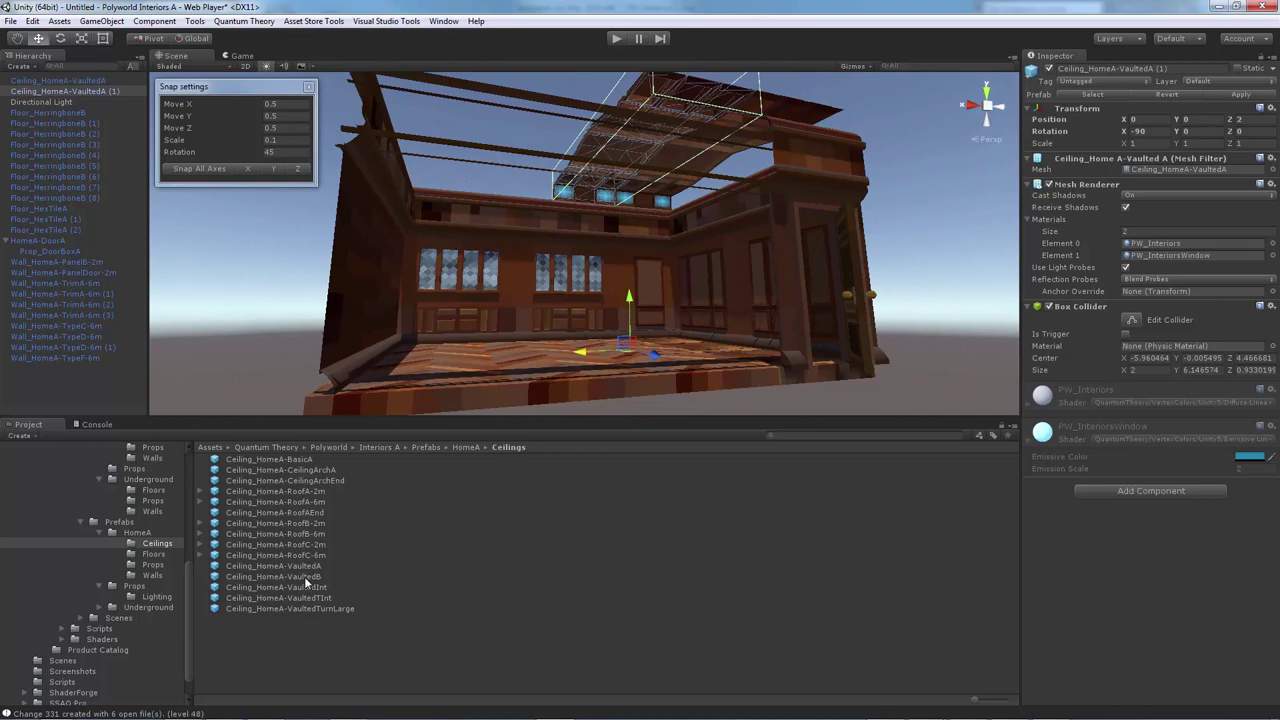
Place the Ceiling_HomeA-VaultedB prefab and line it up next to the two VaultedA sections.
left_click_drag(304, 576, 570, 326)
right_click_drag(570, 326, 659, 233)
scroll(540, 200, "down", 5)
left_click(514, 218)
right_click_drag(520, 220, 573, 180)
left_click(575, 178)
left_click(575, 183)
left_click_drag(575, 183, 585, 352, "alt")
left_click_drag(585, 352, 443, 263, "alt")
Duplicate the VaultedB ceiling section and move the copy to X 4, Z 2 to cover the rest of the room.
key("ctrl+d")
left_click_drag(470, 348, 365, 348)
scroll(629, 280, "up", 5)
right_click_drag(629, 280, 511, 196)
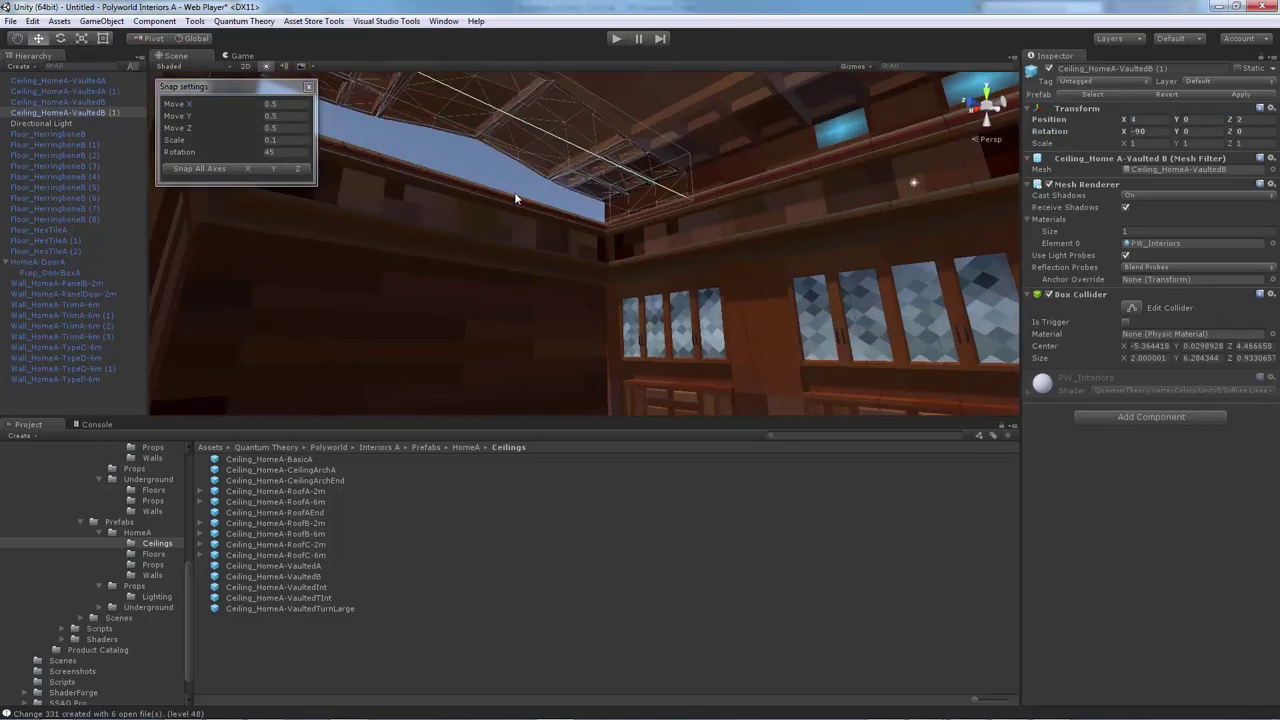
left_click(485, 161)
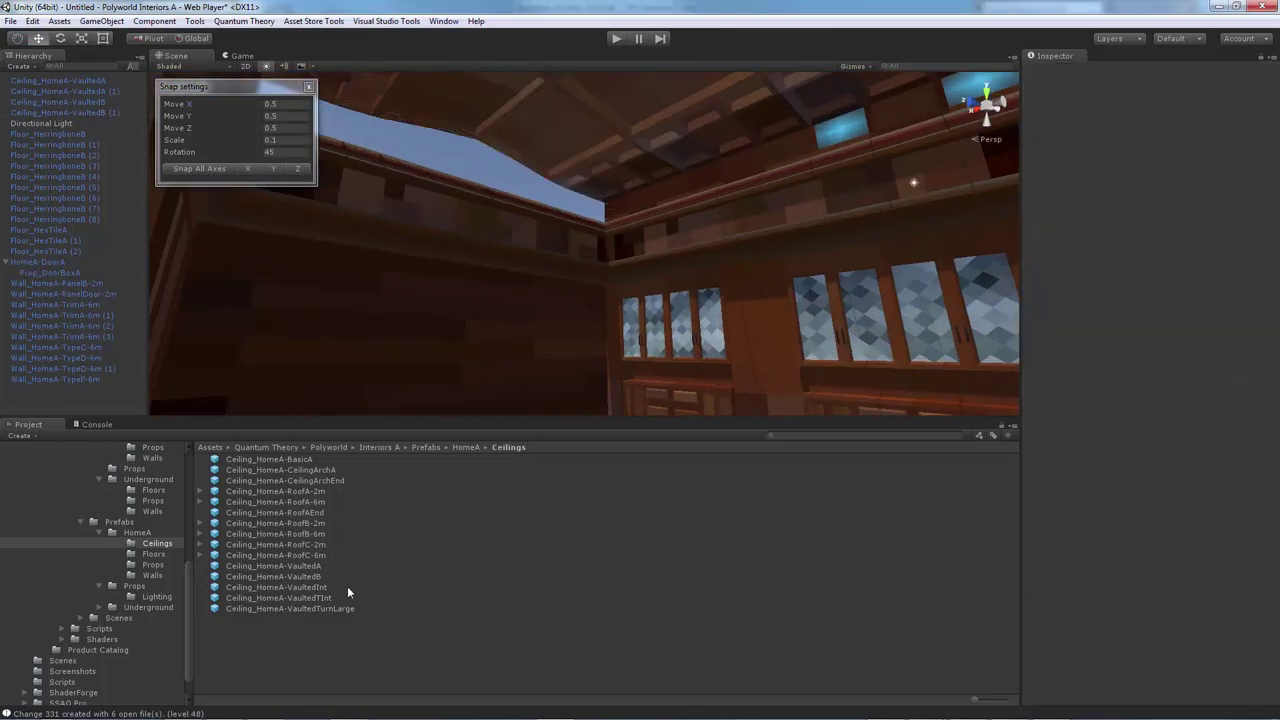
Place the Ceiling_HomeA-CeilingArchEnd prefab in the room and snap it to the grid on all axes.
left_click(333, 481)
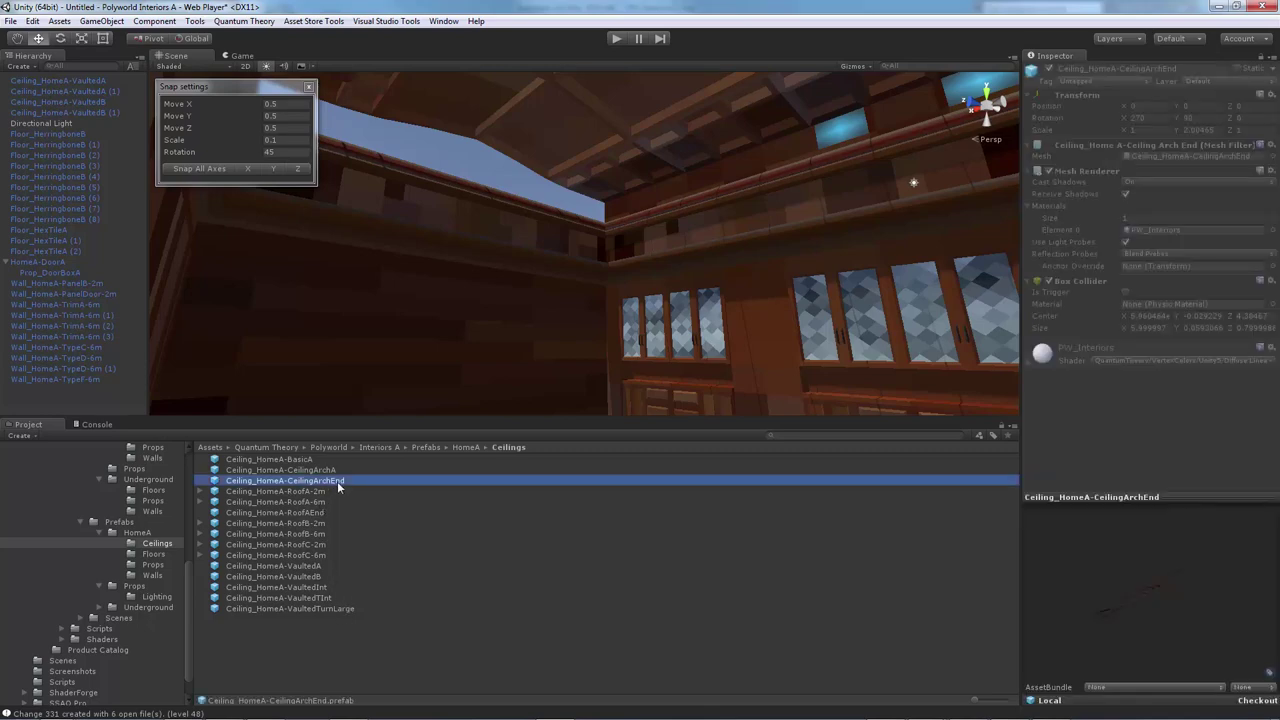
left_click_drag(351, 479, 613, 357)
left_click_drag(613, 357, 905, 310, "alt")
left_click(199, 169)
left_click_drag(830, 295, 769, 240, "alt")
Move the CeilingArchEnd piece to X -3, Z 2 to cap the open end of the vaulted ceiling.
left_click_drag(728, 400, 745, 366)
scroll(763, 279, "down", 4)
left_click_drag(763, 279, 523, 282, "alt")
left_click(531, 266)
scroll(546, 269, "up", 4)
scroll(531, 282, "down", 3)
left_click(567, 202)
left_click_drag(567, 202, 280, 335, "alt")
scroll(617, 320, "down", 3)
Duplicate the CeilingArchEnd piece, rotate the copy to Y -90 and move it to X 5 at the opposite ceiling end.
key("e")
left_click_drag(617, 320, 640, 275, "alt")
key("ctrl+d")
left_click_drag(800, 262, 660, 280, "alt")
key("w")
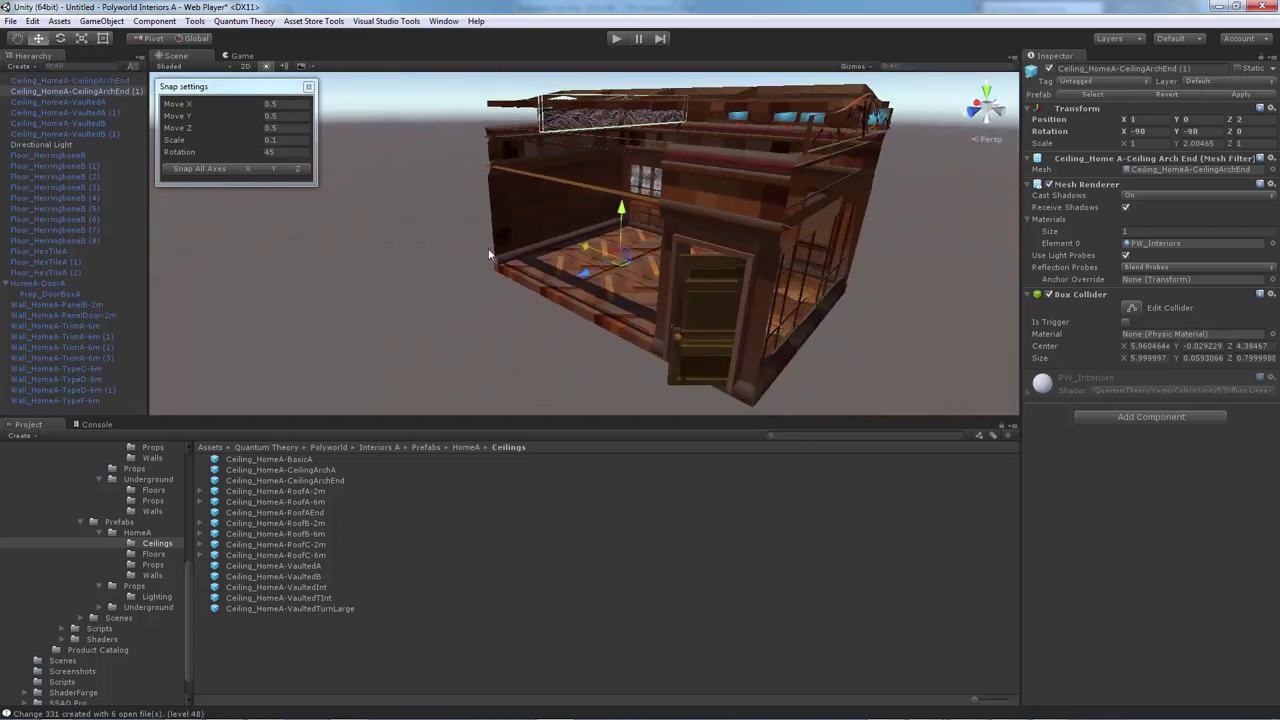
left_click_drag(440, 268, 606, 306, "alt")
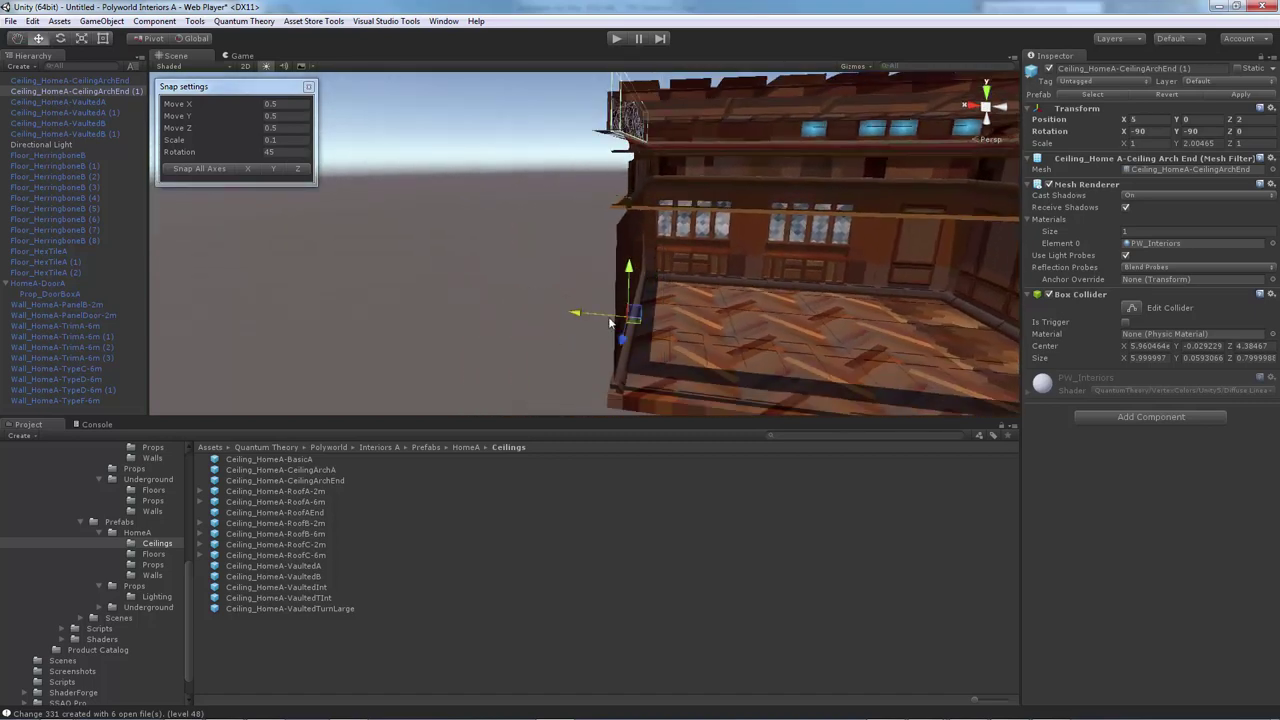
key("w")
right_click_drag(653, 323, 530, 295)
left_click(433, 286)
key("w")
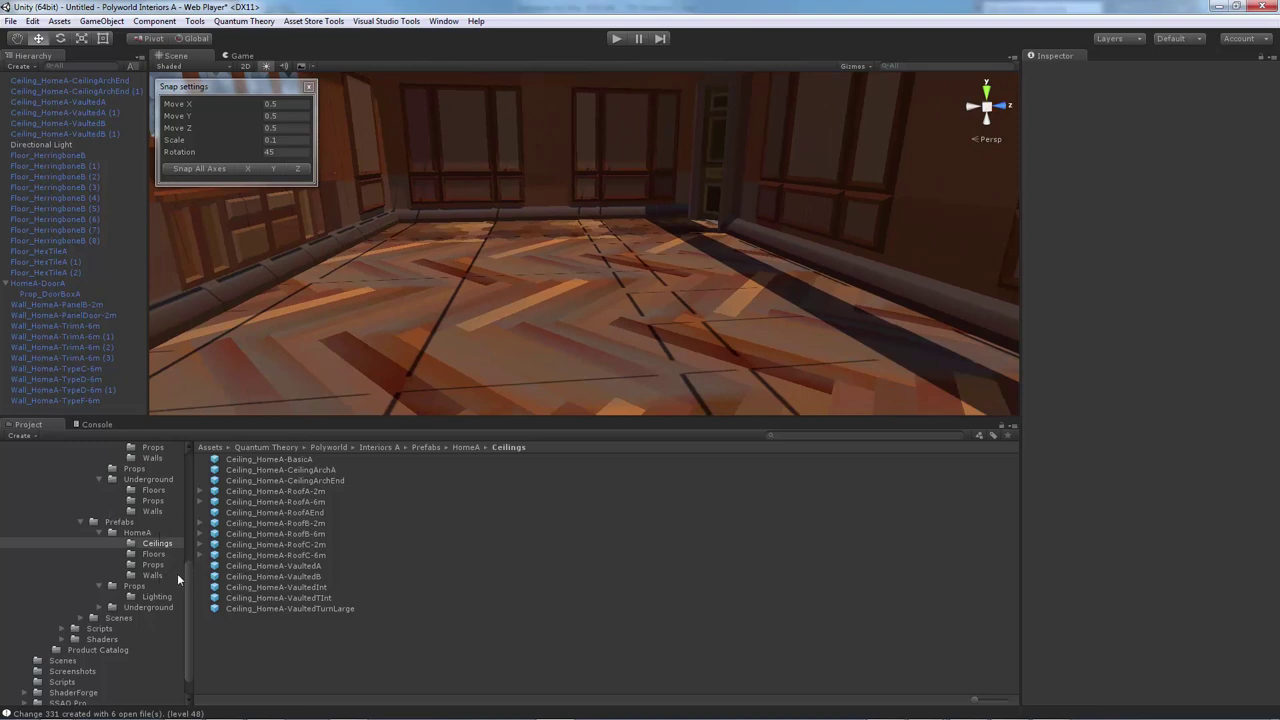
Open the general Props prefab folder and place Furniture_BedA in the room.
left_click_drag(187, 570, 188, 547)
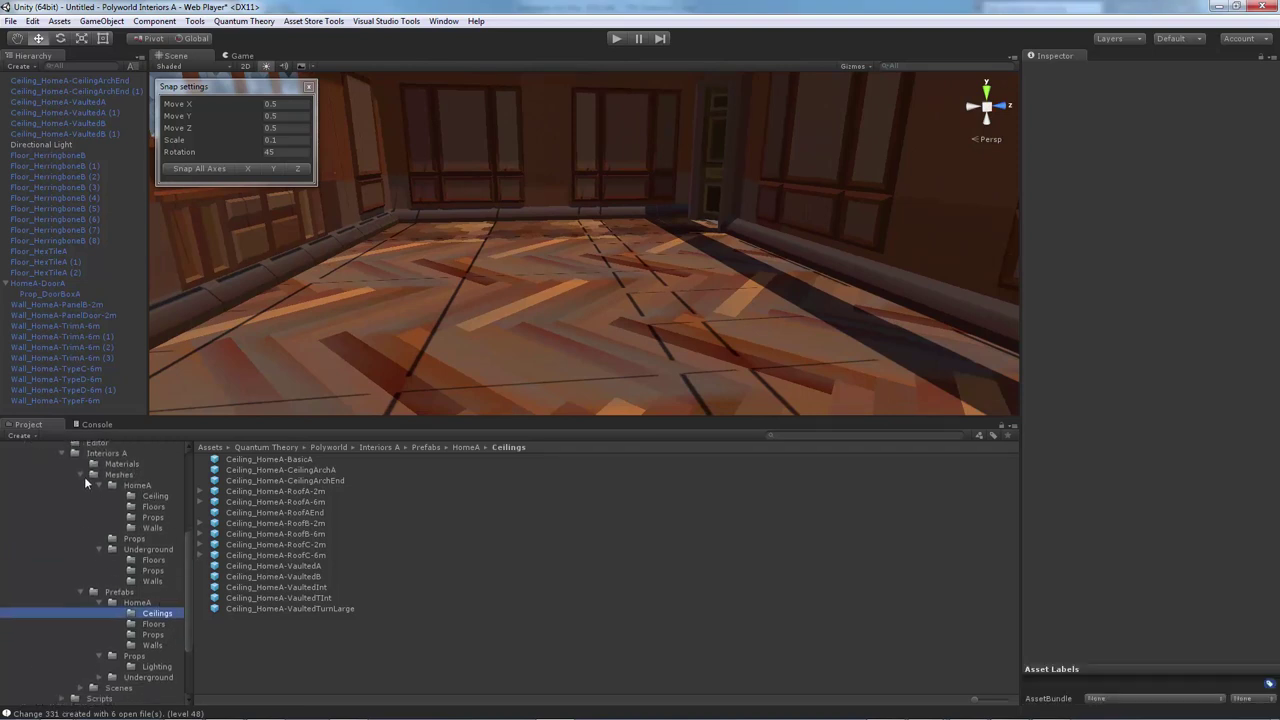
left_click(82, 476)
left_click(158, 560)
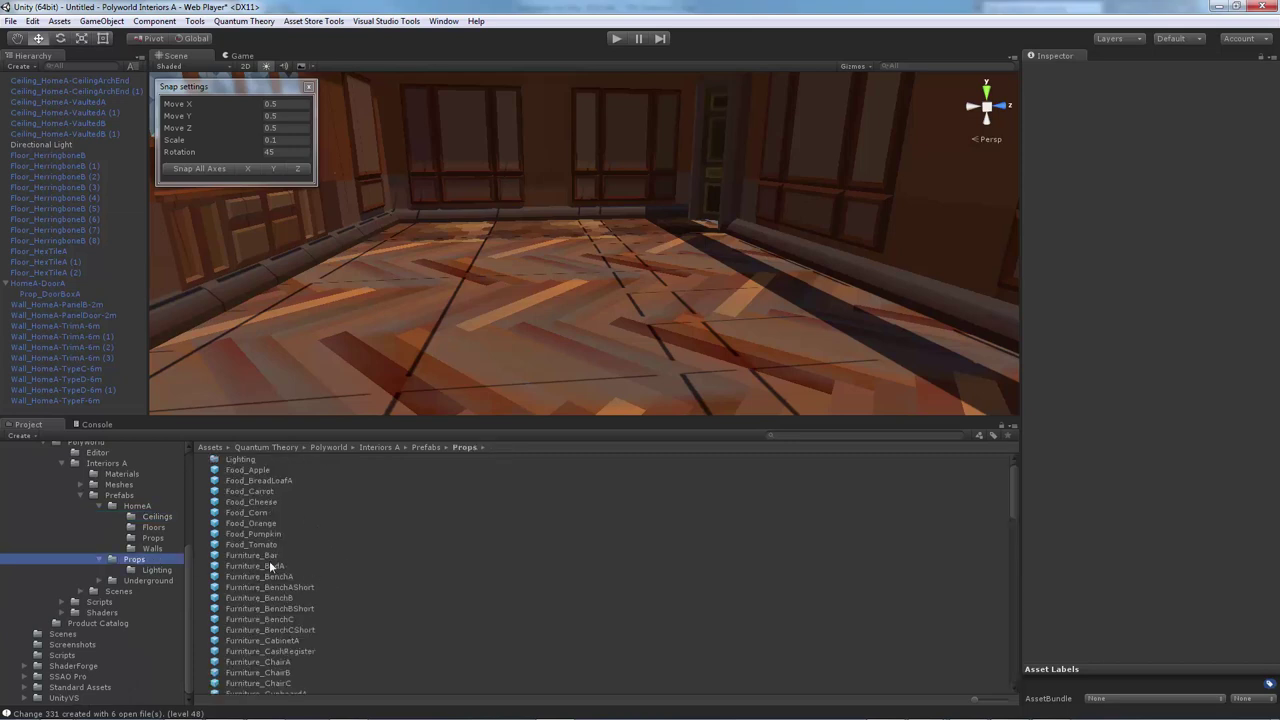
left_click_drag(274, 568, 264, 308)
key("f")
Place the Furniture_BenchCShort prefab, snap it to the grid and move it near the wall.
left_click_drag(270, 630, 607, 333)
left_click(213, 169)
right_click_drag(607, 333, 450, 270)
left_click_drag(438, 253, 490, 300)
right_click_drag(490, 300, 536, 320)
scroll(300, 550, "down", 4)
Place the Furniture_CupboardC prefab, rotate it to Y 270 and snap it to X 4.5, Z 0.5.
left_click_drag(298, 556, 620, 297)
right_click_drag(620, 297, 400, 260)
key("e")
left_click_drag(600, 378, 473, 381, "ctrl")
right_click_drag(472, 381, 560, 330)
key("w")
left_click_drag(614, 268, 595, 262)
left_click(203, 169)
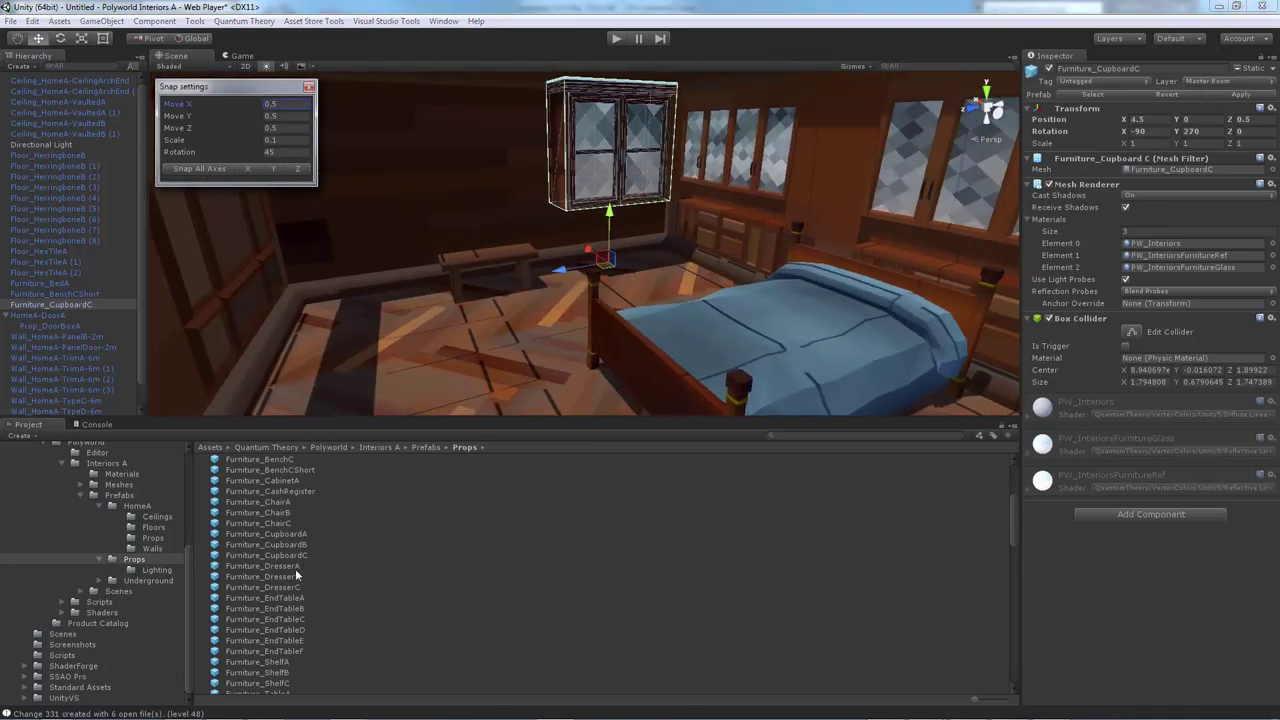
Place the Furniture_DresserC prefab, snap it to the grid and move it toward the cupboard.
left_click_drag(292, 588, 526, 321)
left_click(234, 170)
left_click_drag(450, 340, 605, 305, "ctrl")
right_click_drag(605, 305, 560, 200)
Align the cupboard on top of the dresser and move both pieces together into the room's corner.
left_click(560, 180)
left_click_drag(528, 306, 479, 319, "ctrl")
right_click_drag(516, 288, 600, 318)
left_click(593, 310, "shift")
left_click_drag(590, 326, 570, 330, "ctrl")
right_click_drag(570, 330, 590, 280)
left_click(600, 290)
Select the cupboard with the bright reflective top and add a Reflection Probe to the scene.
left_click_drag(590, 280, 612, 173, "alt")
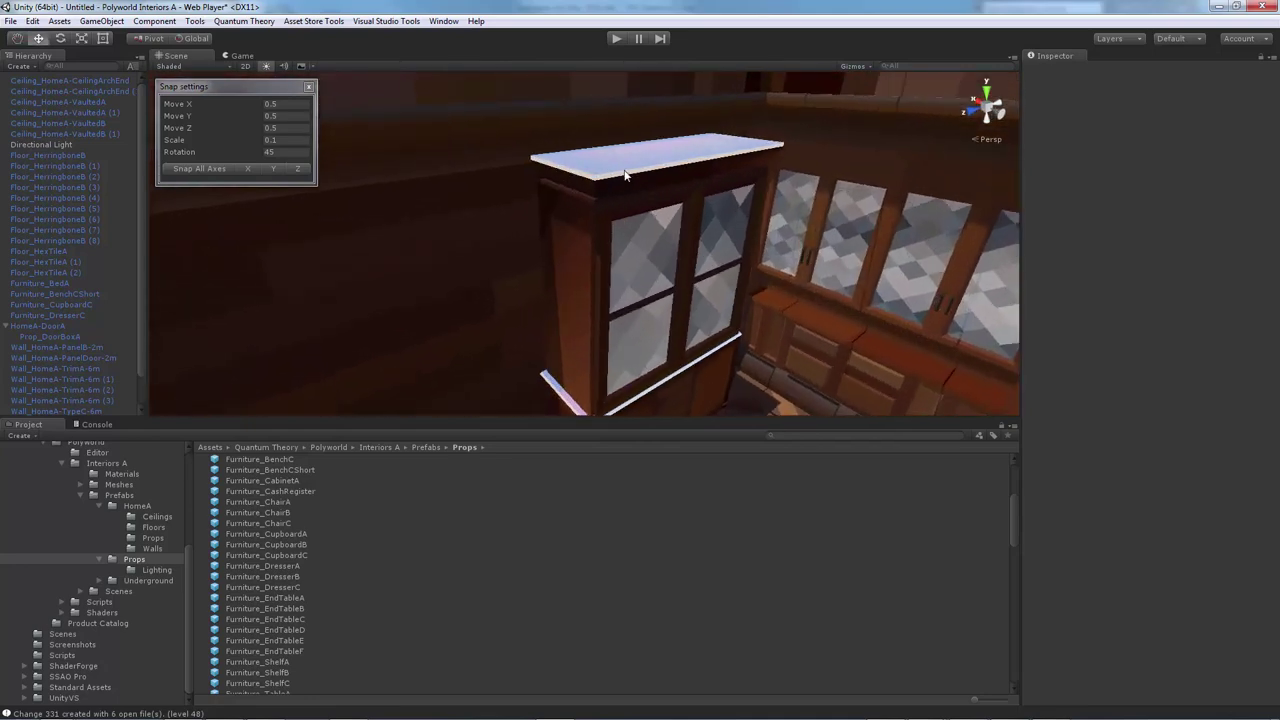
scroll(595, 184, "down", 3)
left_click(614, 151)
scroll(449, 141, "down", 3)
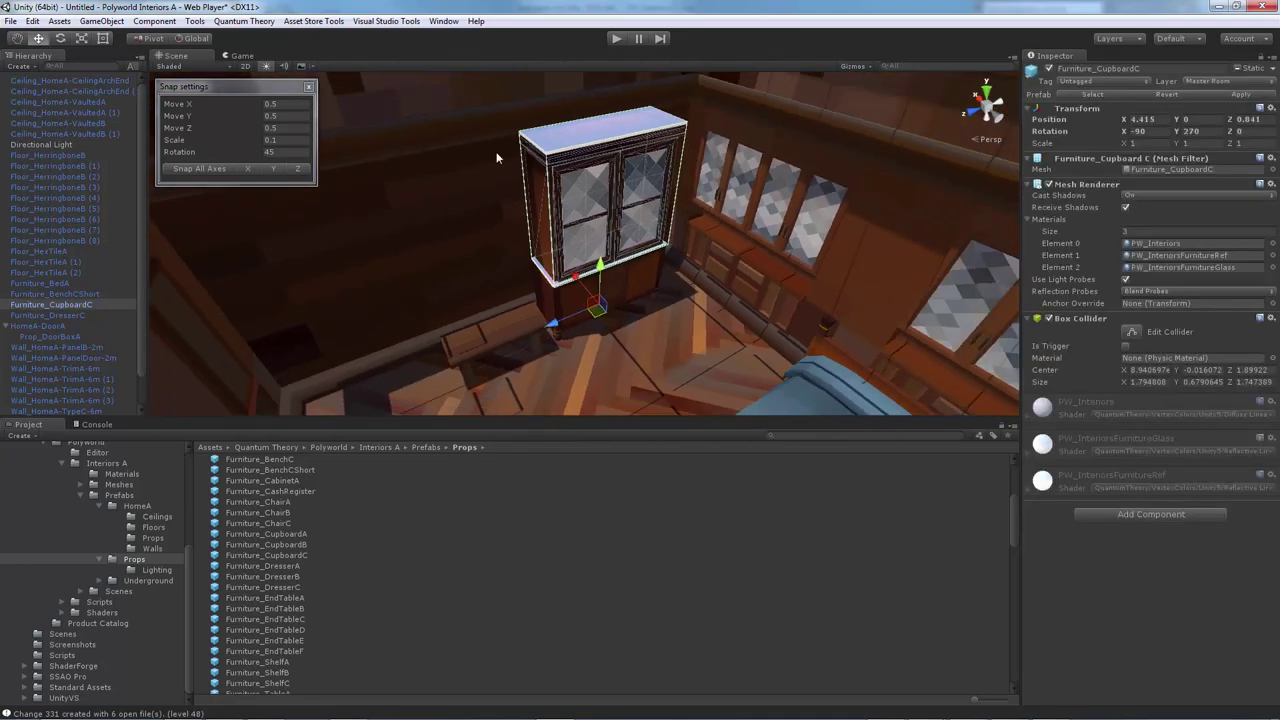
left_click(101, 21)
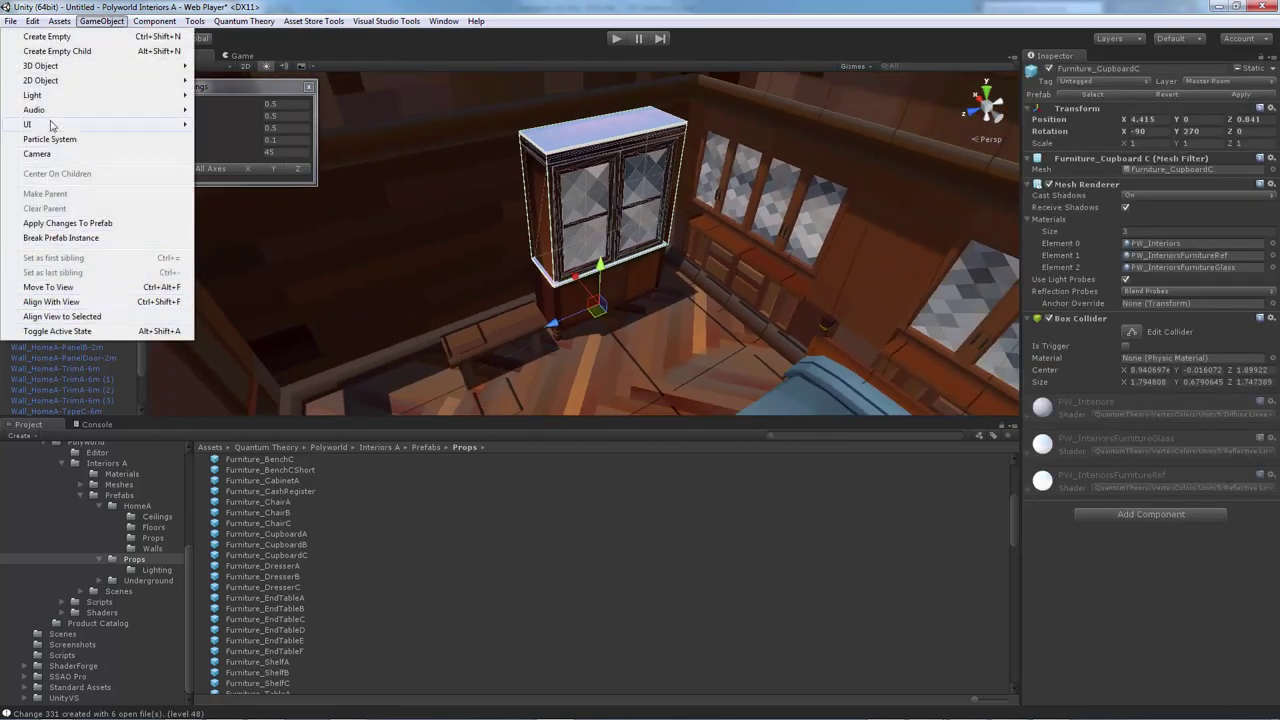
mouse_move(57, 99)
left_click(236, 159)
scroll(580, 240, "down", 8)
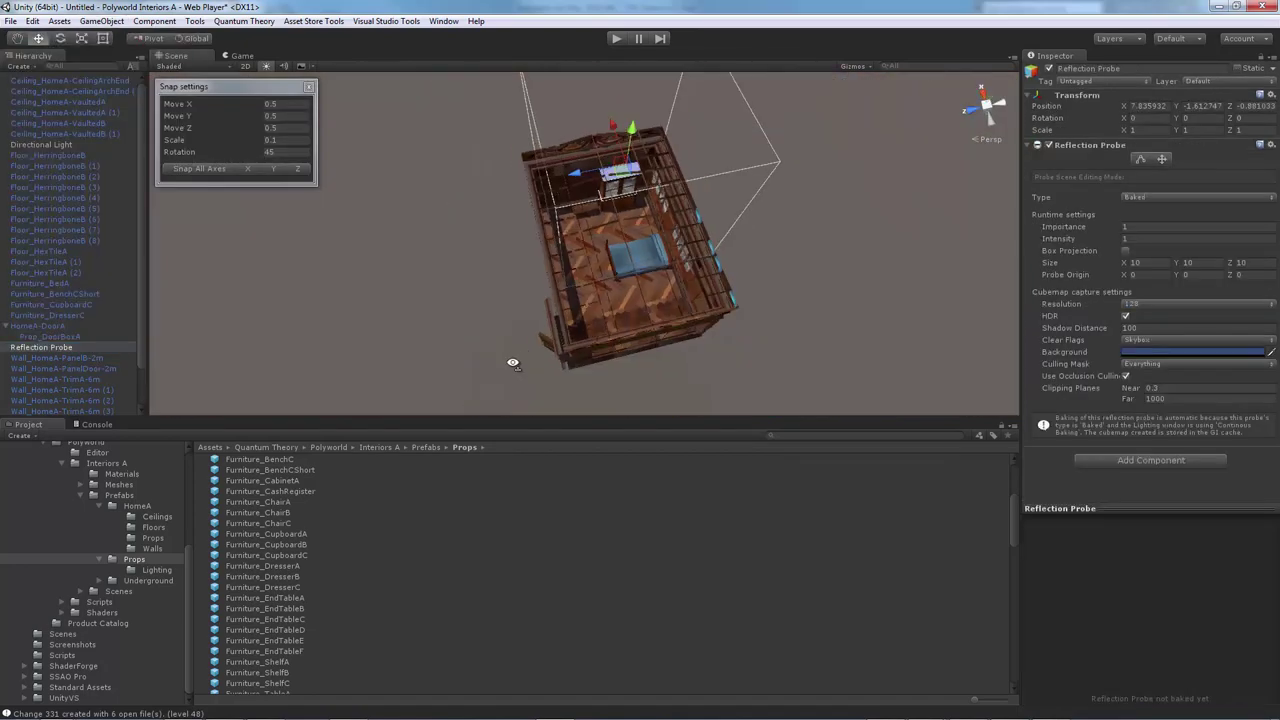
Move the reflection probe above the cupboard to X 4.26, Y 3.25, Z 0.84 and turn off its HDR option.
left_click_drag(560, 270, 654, 170, "alt")
scroll(640, 190, "up", 8)
left_click_drag(640, 290, 605, 239, "alt")
left_click_drag(663, 157, 763, 213)
scroll(640, 250, "down", 5)
left_click_drag(560, 270, 730, 276, "alt")
left_click(1125, 316)
scroll(700, 264, "down", 3)
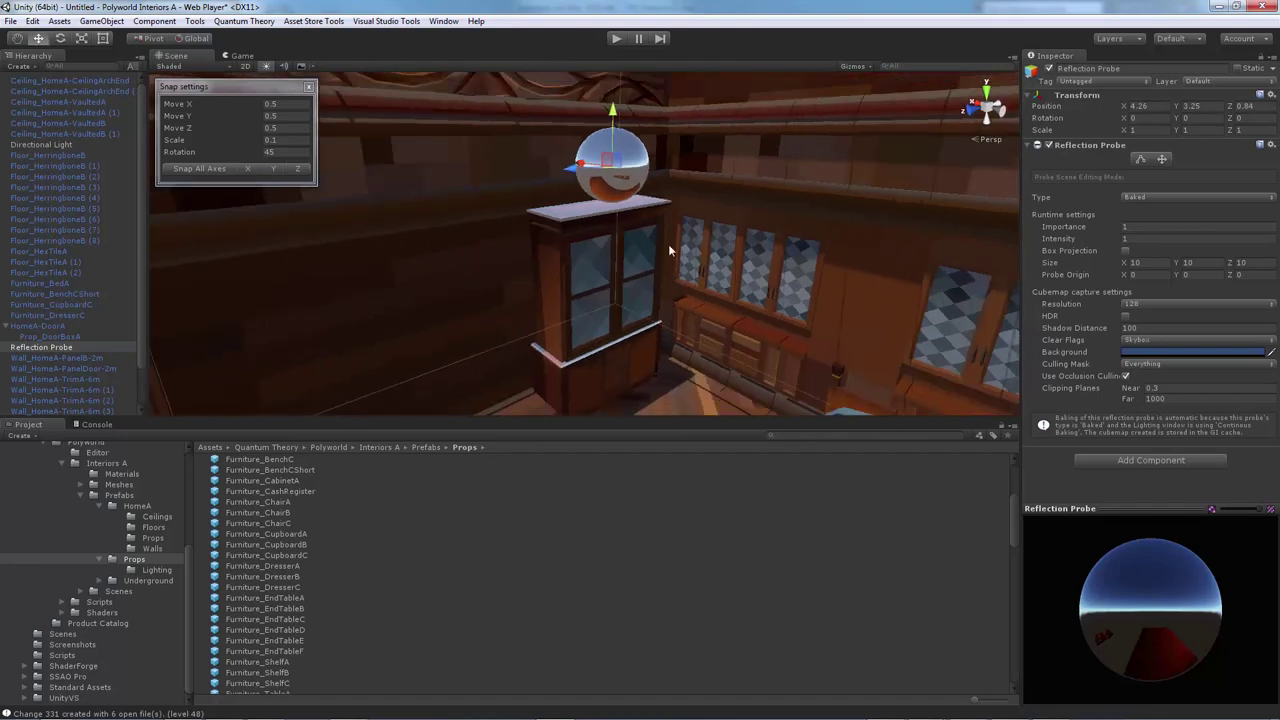
Examine the reflection shown on the probe's sphere and on the furniture around it.
scroll(670, 250, "up", 4)
left_click_drag(669, 249, 602, 162, "alt")
scroll(629, 235, "down", 5)
scroll(626, 226, "up", 5)
scroll(604, 159, "up", 3)
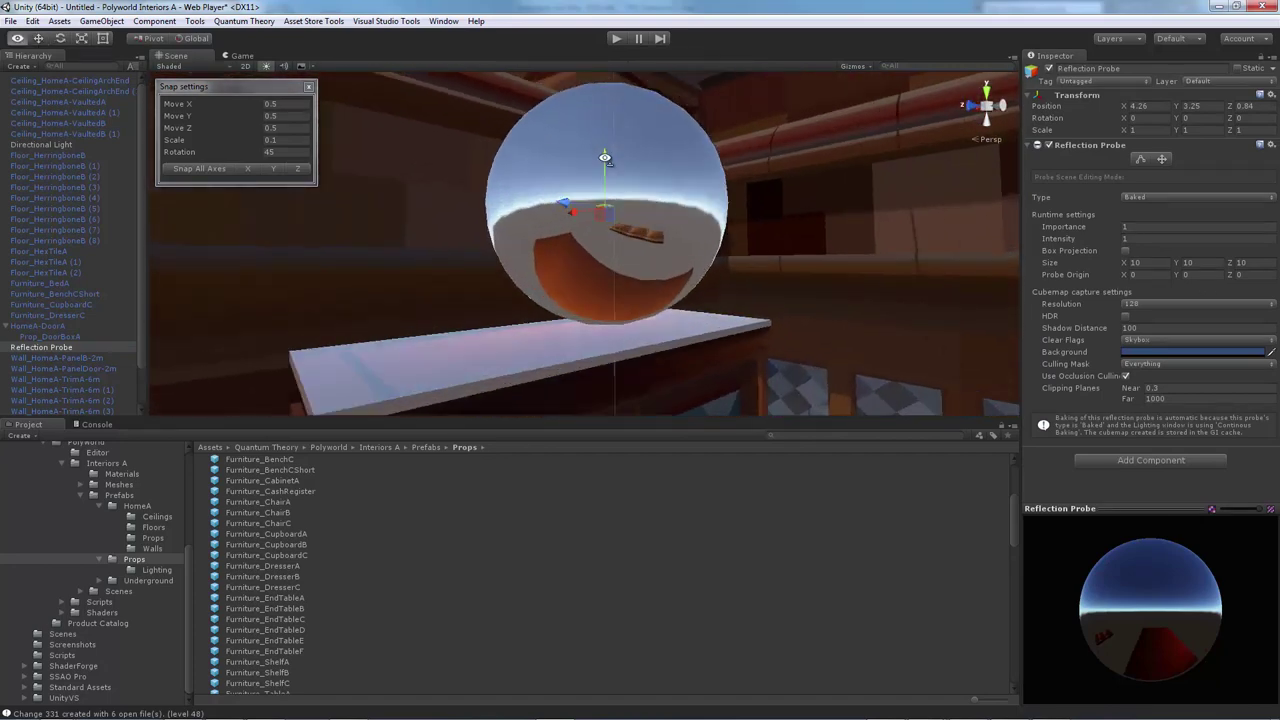
scroll(604, 160, "down", 3)
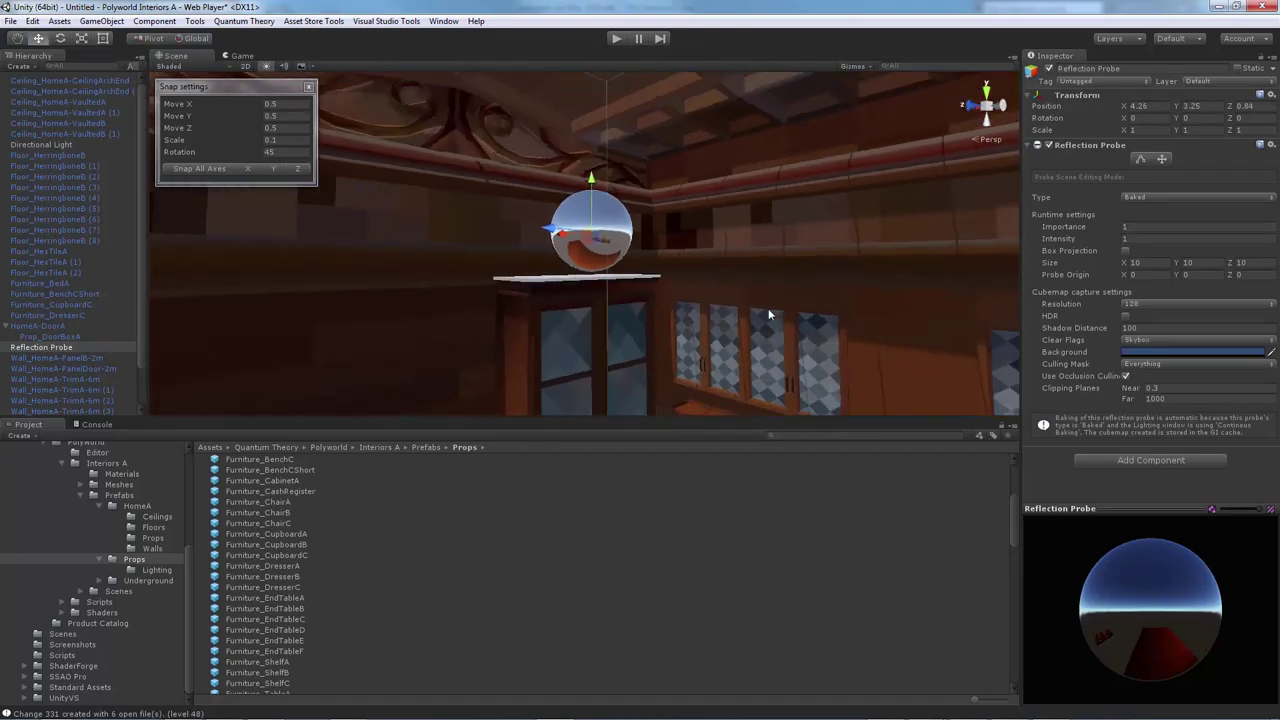
scroll(720, 282, "down", 4)
scroll(715, 280, "up", 4)
left_click_drag(715, 280, 695, 315, "alt")
scroll(631, 343, "down", 5)
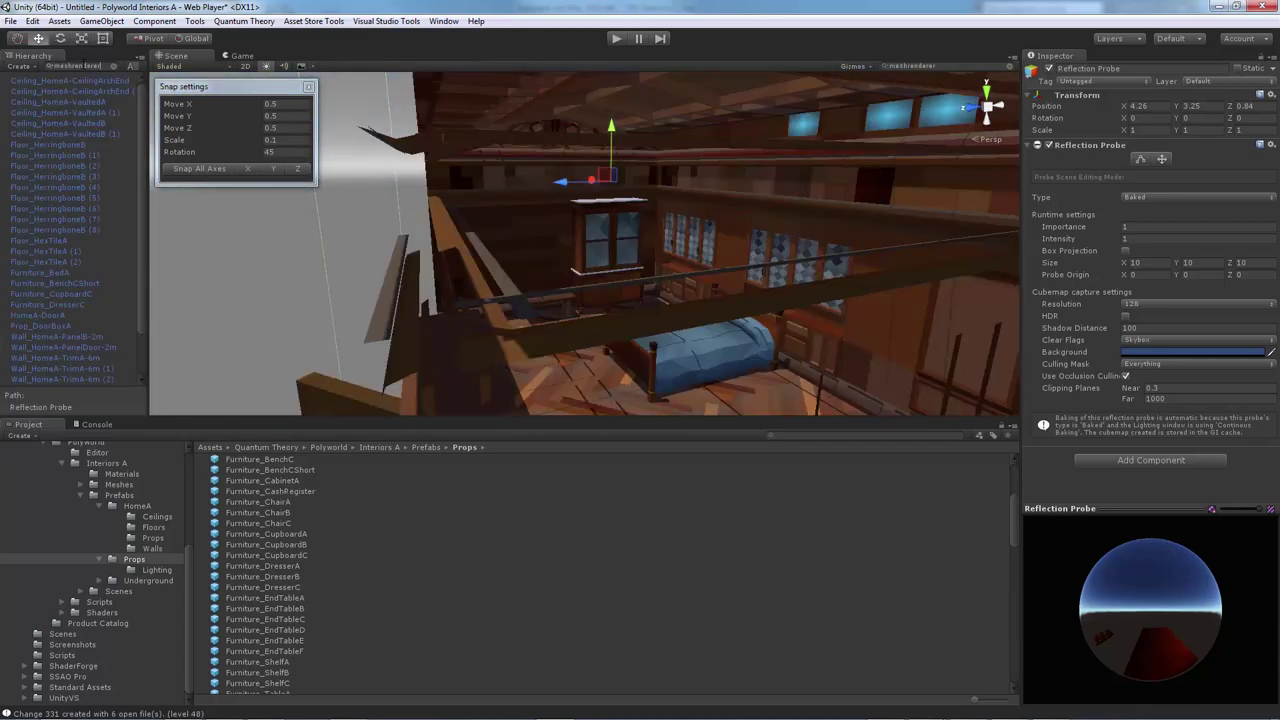
Mark all mesh objects in the scene as Reflection Probe Static, applying the change to their child objects as well.
left_click(70, 80)
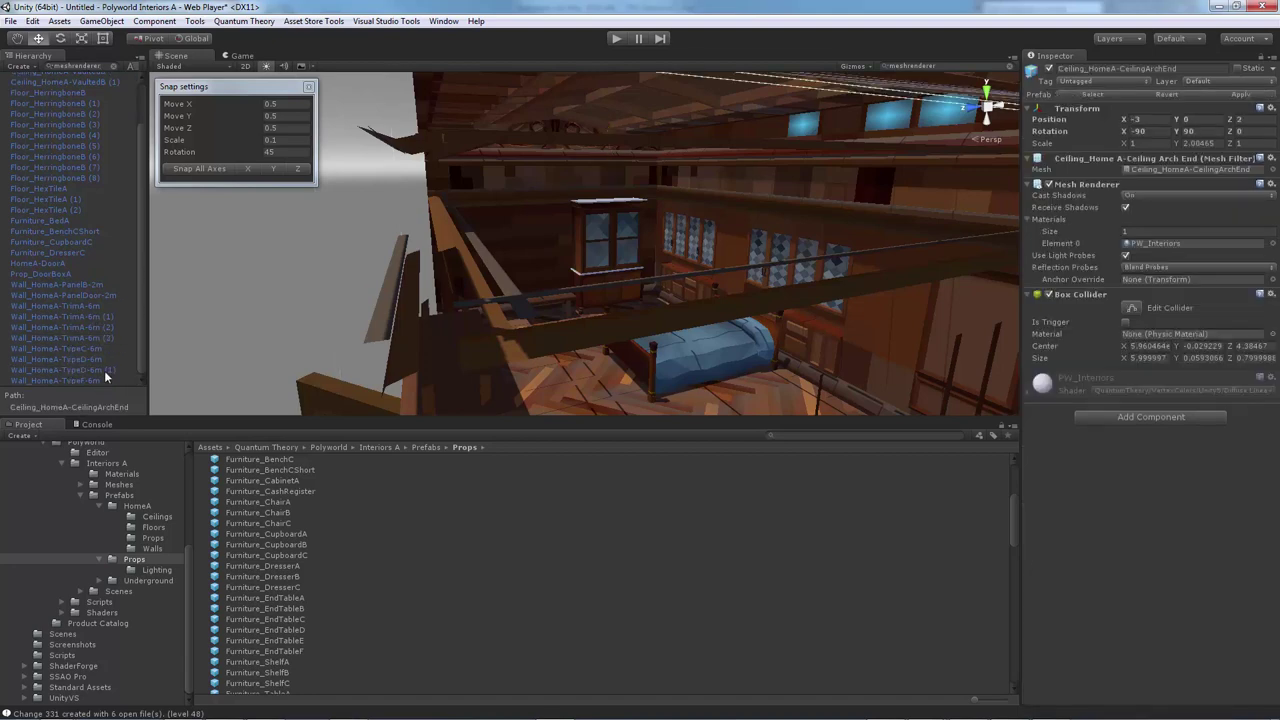
key("ctrl+a")
left_click(1271, 68)
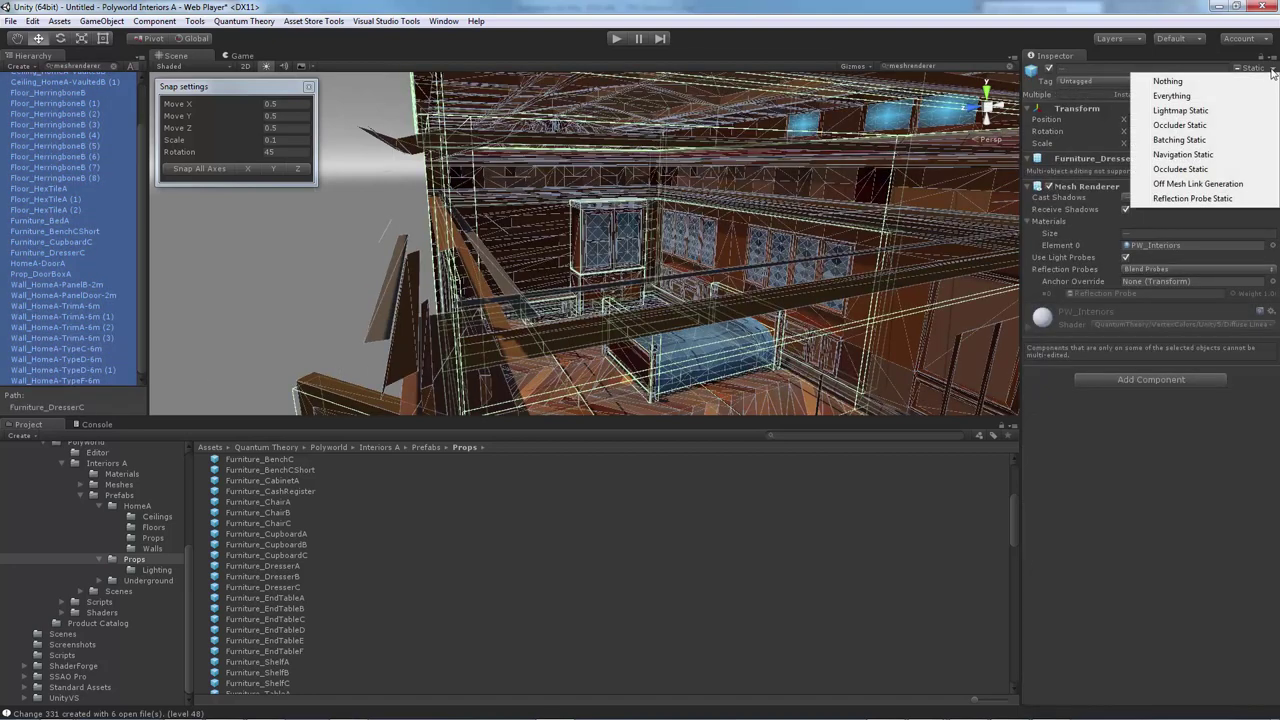
left_click(1195, 199)
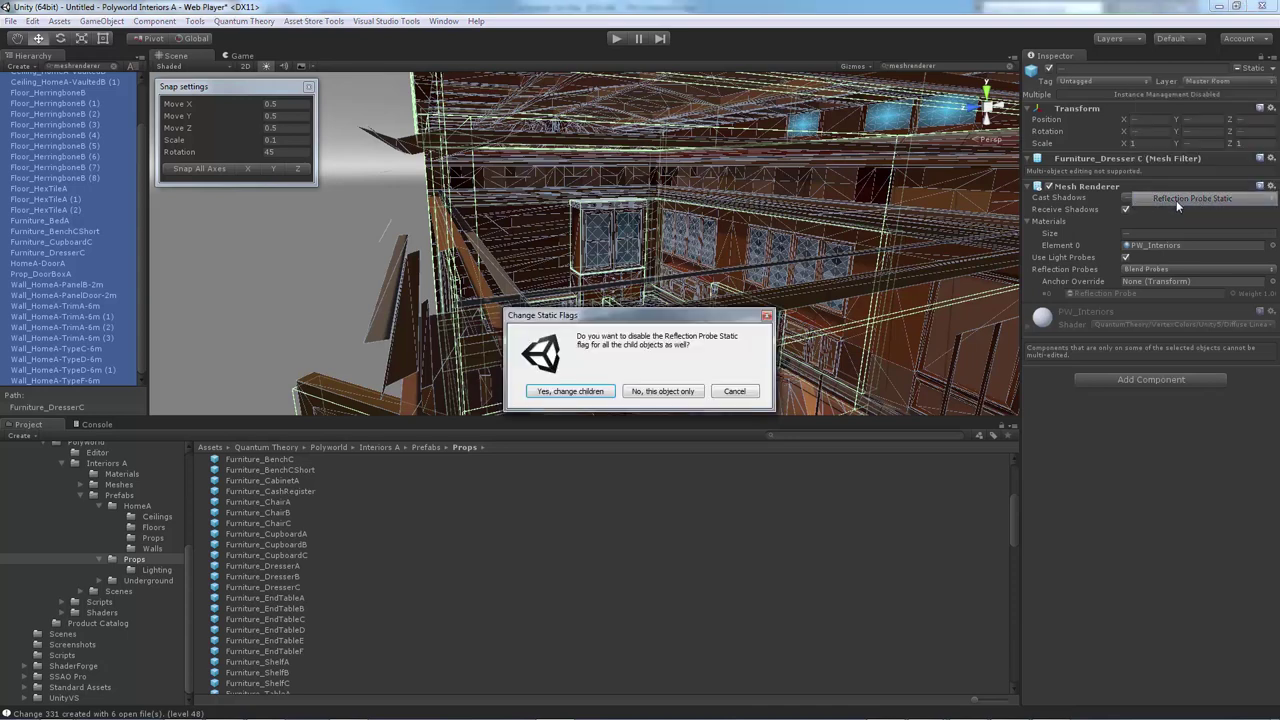
left_click(570, 391)
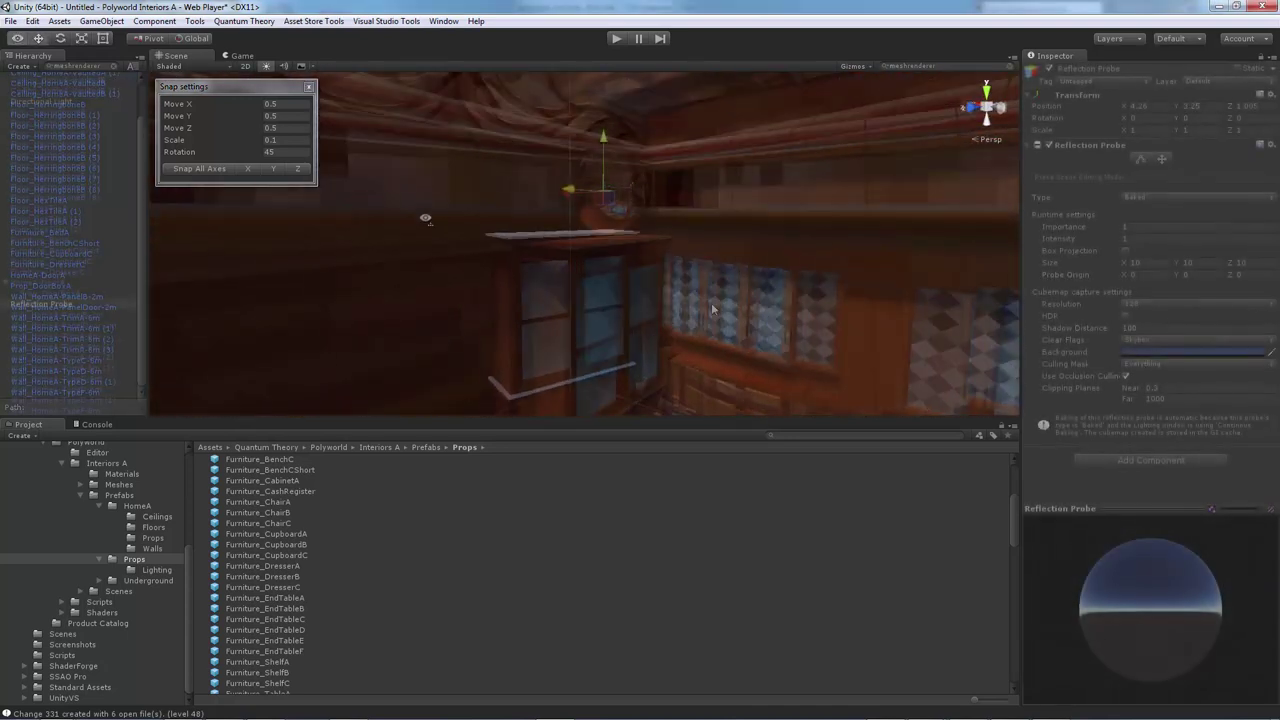
Examine the room's reflection on the probe sphere above the cupboard from several angles and distances.
left_click_drag(711, 302, 566, 274, "alt")
key("s")
right_click_drag(566, 274, 612, 262)
left_click(720, 250)
right_click_drag(690, 262, 649, 302)
key("w")
left_click(648, 302)
key("w")
right_click_drag(586, 275, 626, 241)
left_click(556, 188)
key("s")
key("w")
left_click_drag(626, 241, 631, 240, "alt")
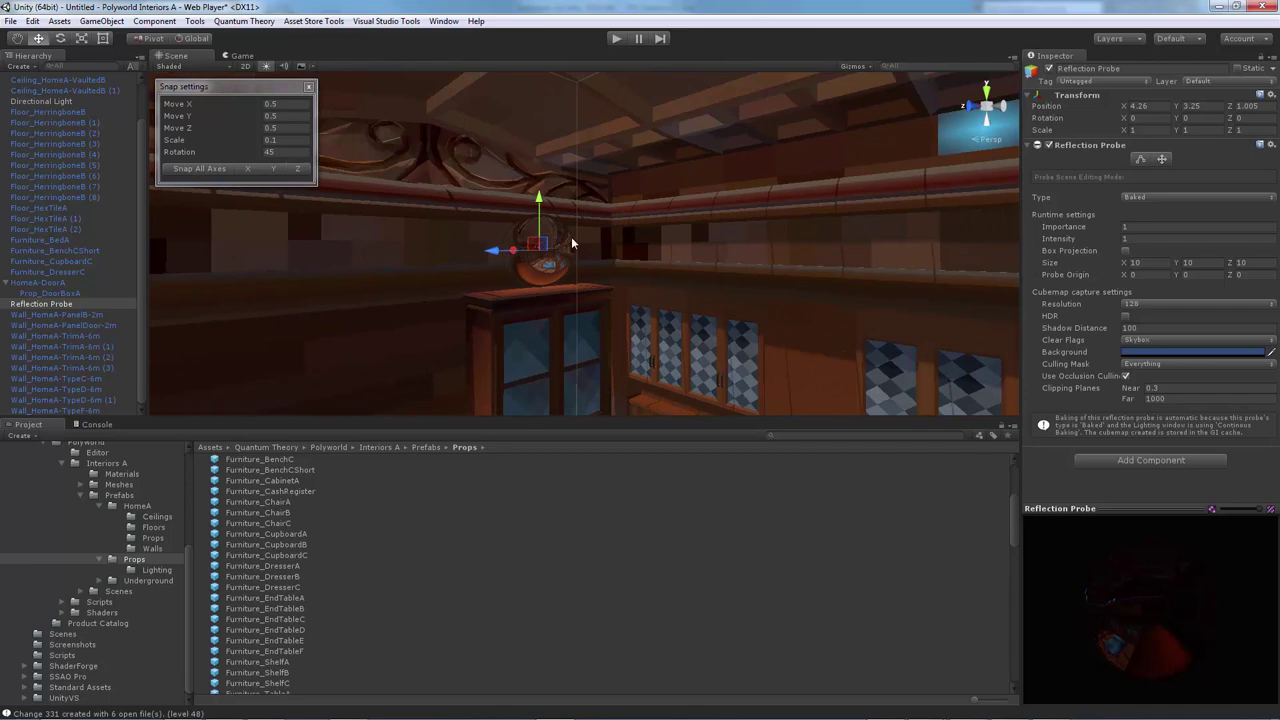
mouse_move(571, 242)
left_mouse_down("alt")
mouse_move(785, 333)
mouse_move(626, 245)
mouse_move(560, 290)
mouse_move(420, 297)
mouse_move(567, 297)
mouse_move(766, 349)
mouse_move(941, 354)
mouse_move(613, 228)
mouse_move(560, 250)
left_mouse_up("alt")
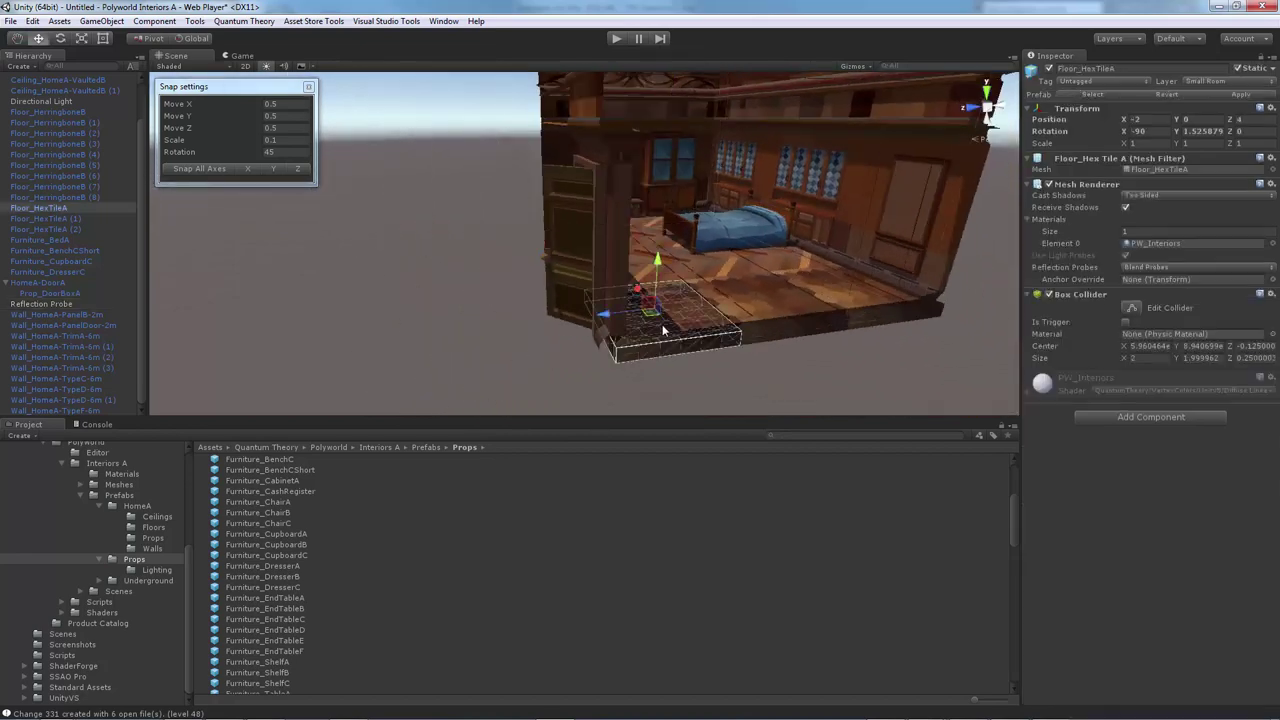
Select the three hex floor tiles outside the door and duplicate the row twice to form a three-by-three tiled floor.
left_click_drag(520, 280, 606, 318, "alt")
scroll(606, 318, "down", 3)
left_click(590, 246, "shift")
key("ctrl+d")
left_click_drag(550, 240, 445, 240)
key("ctrl+d")
left_click_drag(385, 307, 688, 311)
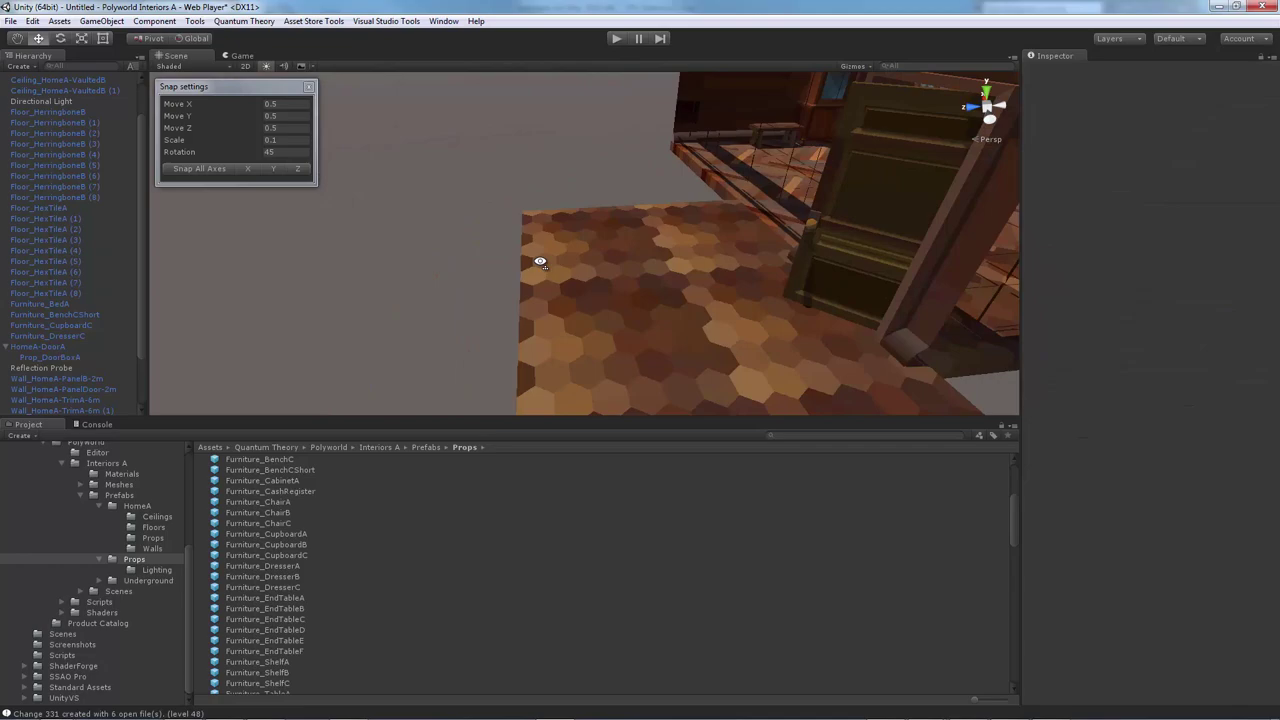
Place the Wall_HomeA-TrimC-6m railing prefab along the outer edge of the tiled floor and snap it to the grid.
left_click(152, 548)
scroll(313, 648, "down", 5)
left_click_drag(300, 572, 520, 285)
scroll(523, 288, "down", 3)
left_click(200, 169)
left_click_drag(410, 255, 609, 283, "alt")
Duplicate the TypeF wall together with its TrimA trim to extend the exterior wall alongside the tiled floor.
left_click(605, 230)
right_click_drag(605, 230, 455, 285)
left_click(463, 305)
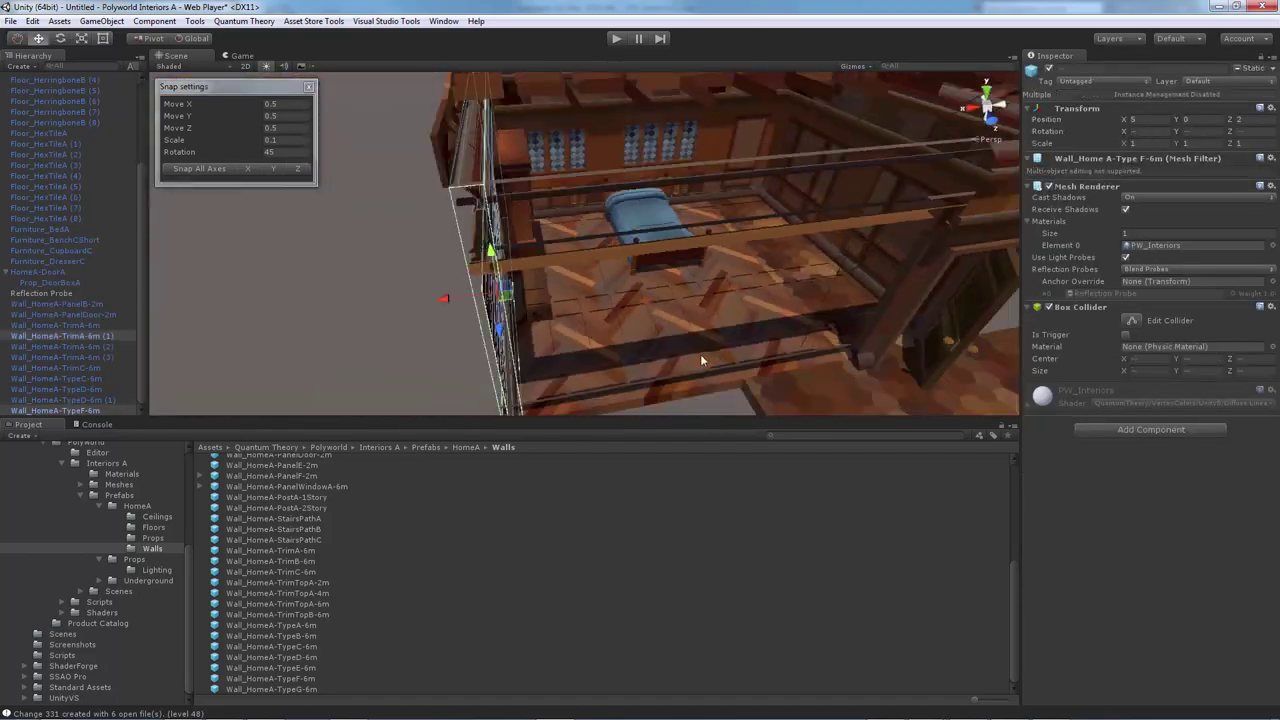
key("ctrl+d")
right_click_drag(475, 286, 183, 302)
left_click(755, 229)
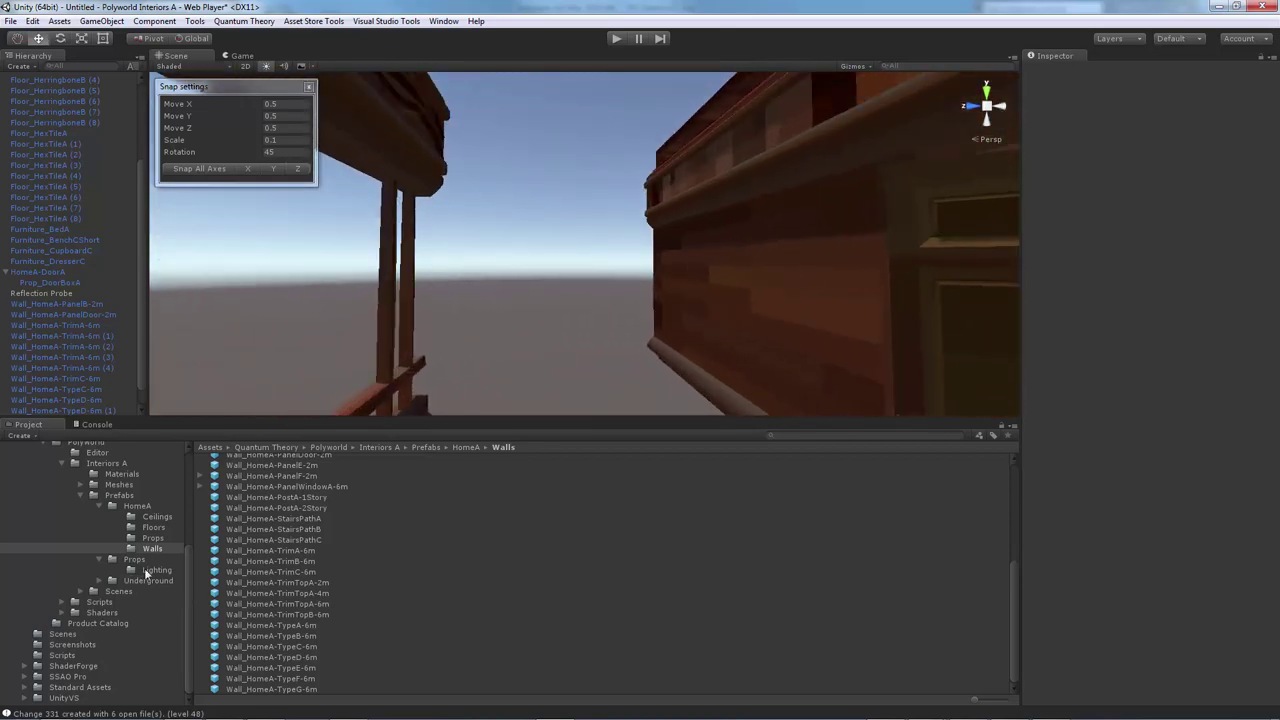
Add Ceiling_HomeA-BasicA pieces above the tiled walkway, duplicating the prefab to cover the area.
left_click(157, 517)
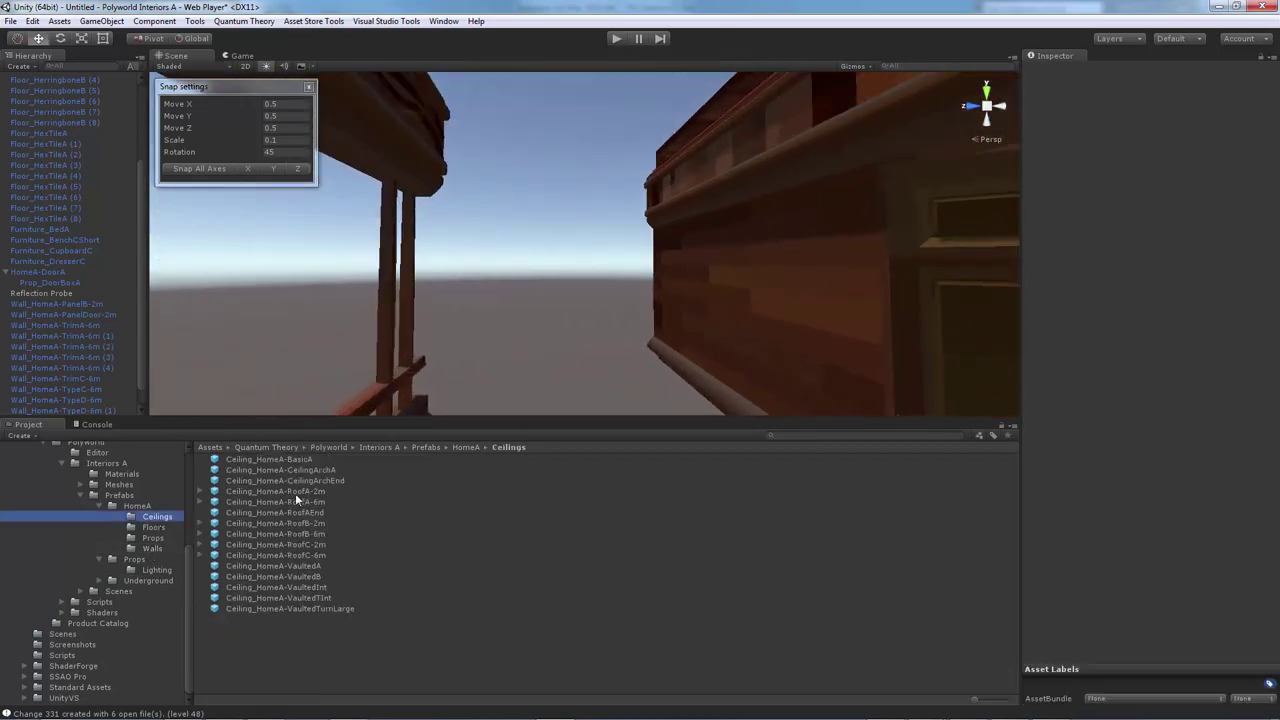
left_click_drag(272, 460, 590, 260)
right_click_drag(590, 260, 556, 203)
left_click_drag(505, 198, 663, 194)
right_click_drag(663, 194, 575, 270)
left_click(540, 222)
right_click_drag(540, 222, 543, 279)
right_click_drag(498, 320, 550, 282)
left_click(551, 285)
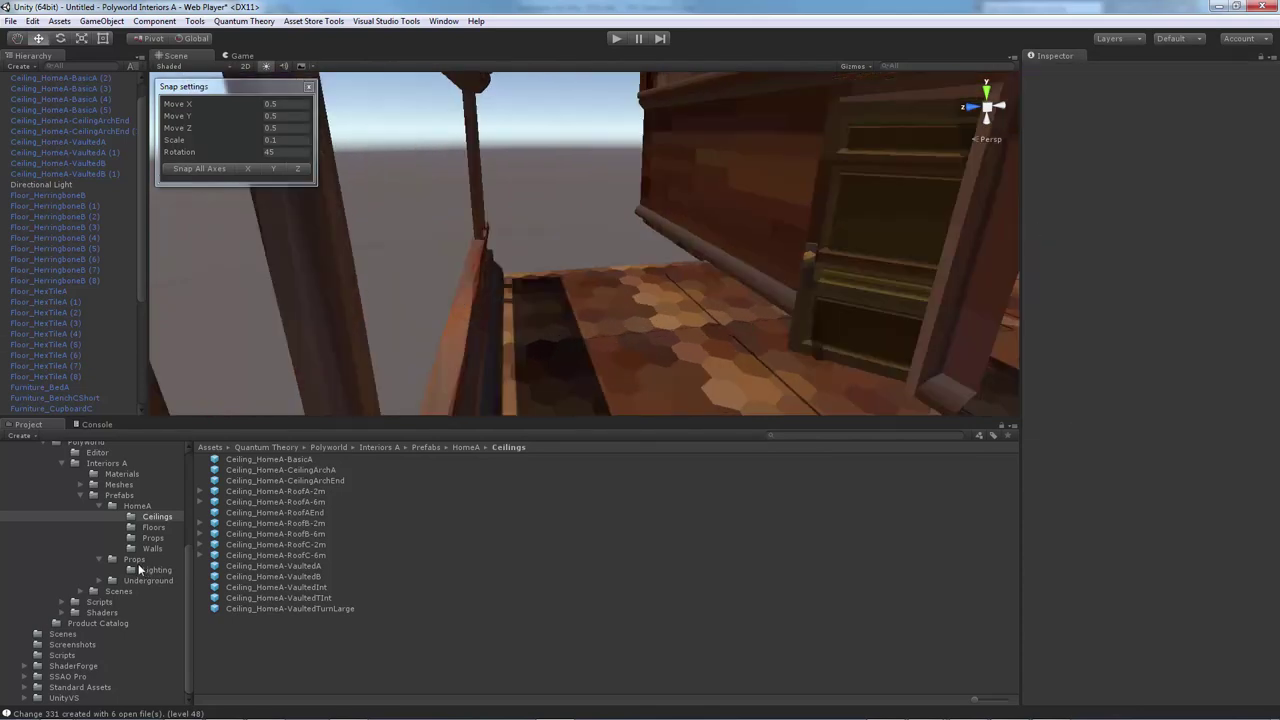
Compare the StairsPath wall prefabs and place Wall_HomeA-StairsPathA beside the tiled walkway.
left_click(152, 548)
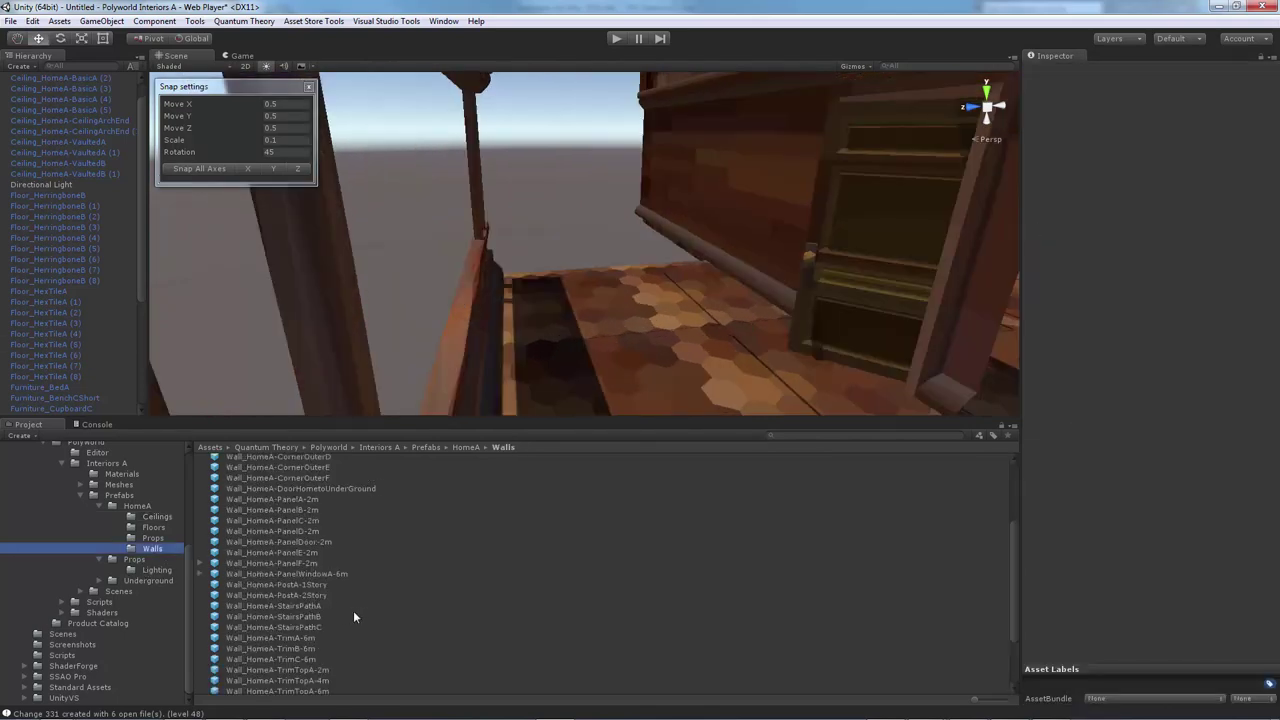
scroll(348, 604, "down", 3)
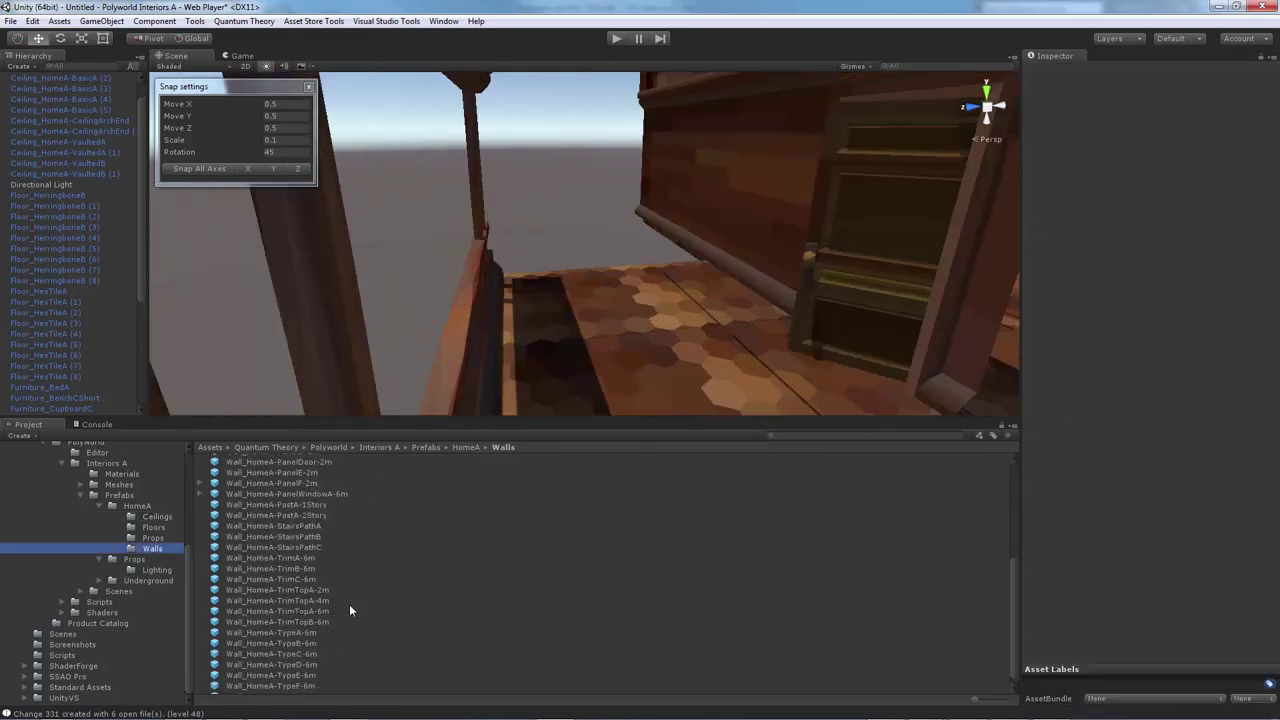
left_click(270, 527)
key("Down")
key("Down")
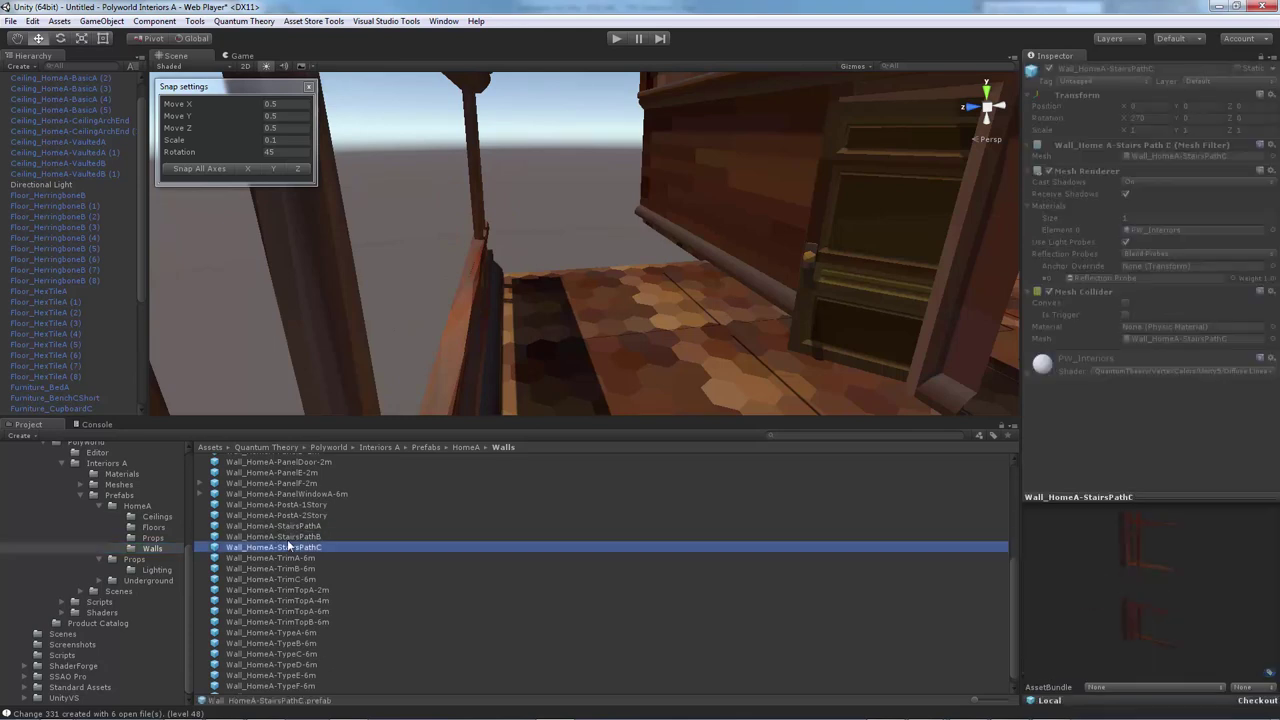
key("Up")
key("Up")
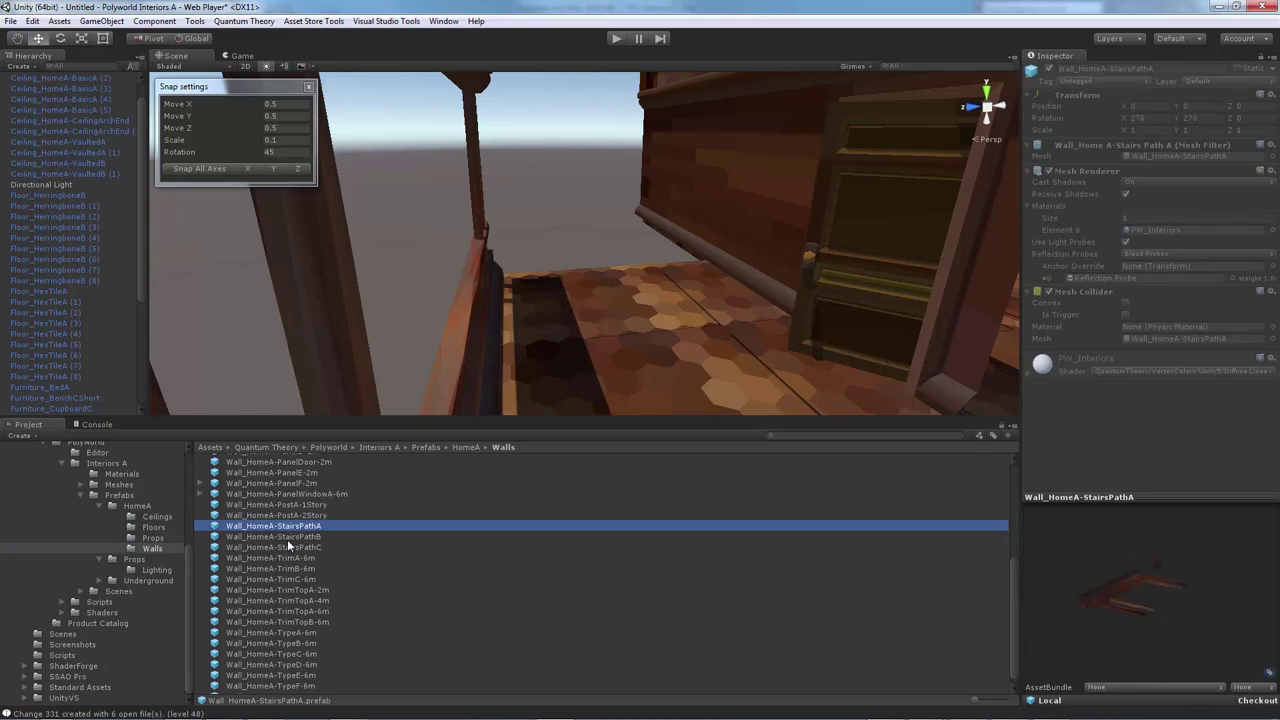
left_click_drag(432, 349, 559, 408, "alt")
left_click_drag(321, 526, 182, 368)
left_click(597, 322)
left_click_drag(597, 322, 549, 308, "alt")
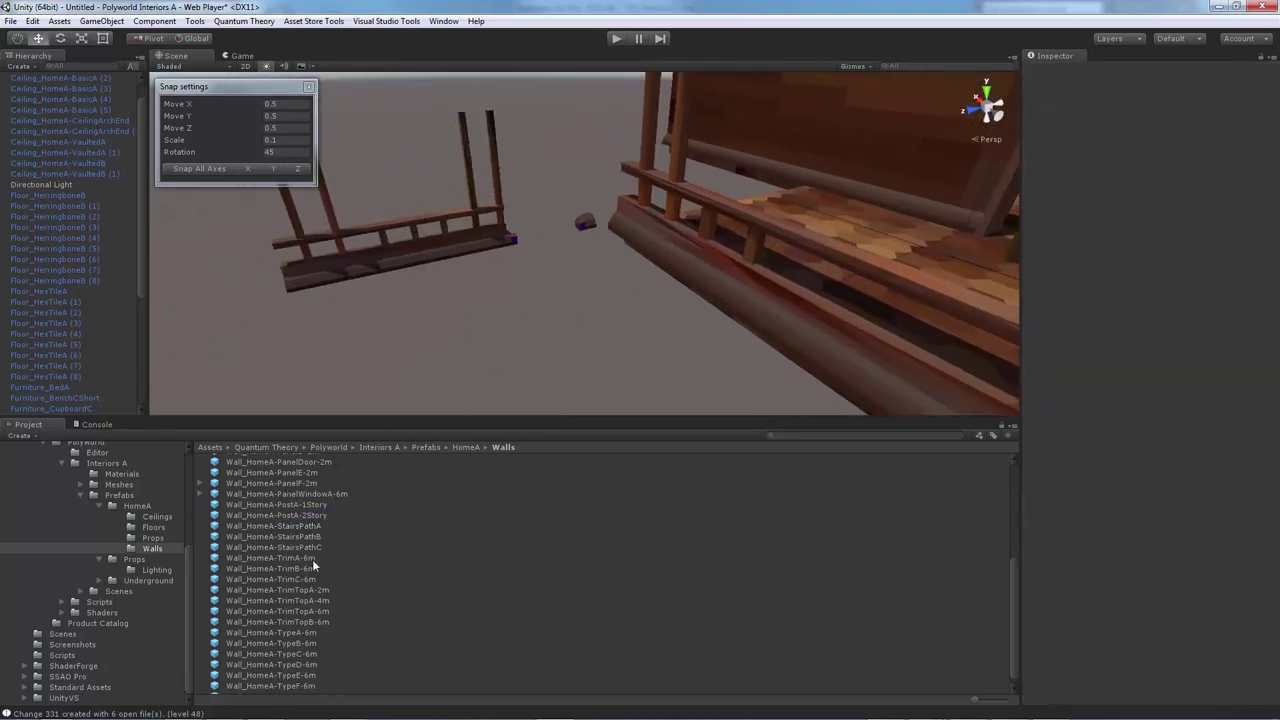
Place Wall_HomeA-StairsPathB and Wall_HomeA-StairsPathC near the first stairs railing for comparison and delete both.
left_click(296, 569)
left_click_drag(291, 570, 374, 357)
left_click_drag(308, 559, 541, 370)
right_click_drag(541, 370, 477, 357)
left_click_drag(666, 216, 590, 305, "alt")
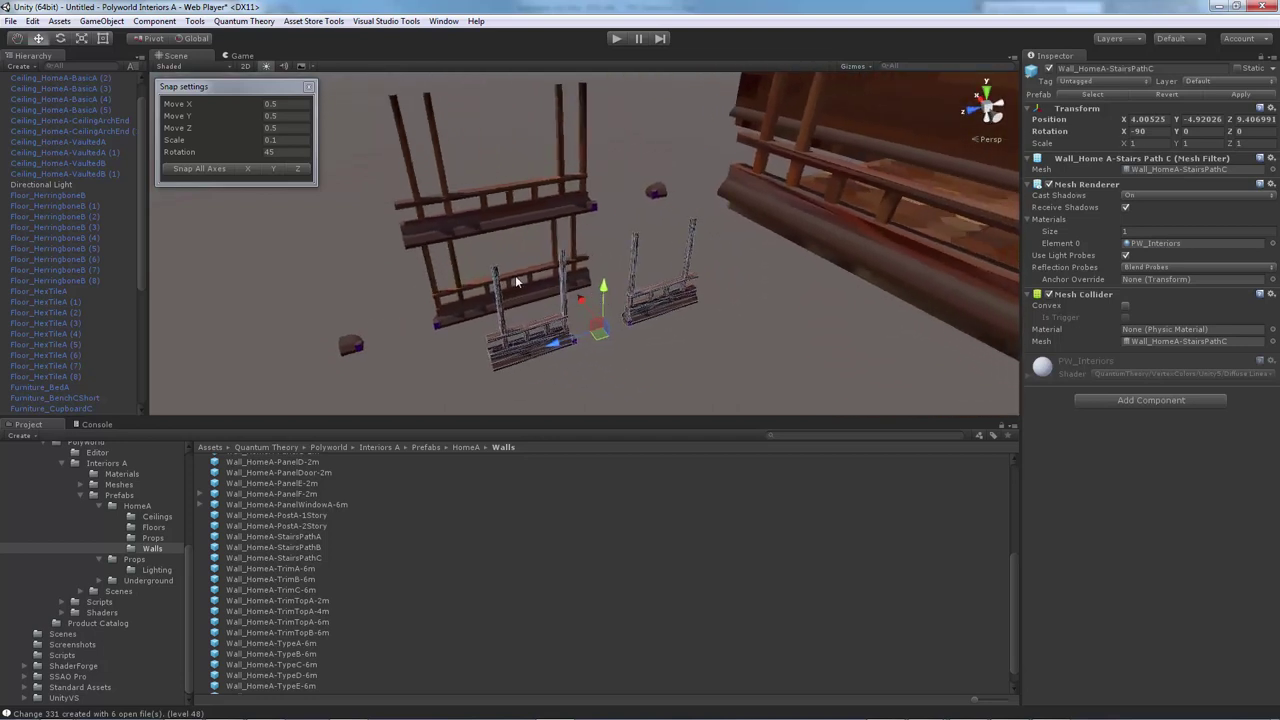
key("Delete")
left_click(531, 298)
key("Delete")
Snap the StairsPathA railing to the grid and rotate it to Y 0 so it faces the same way as the walkway's railing.
left_click(536, 219)
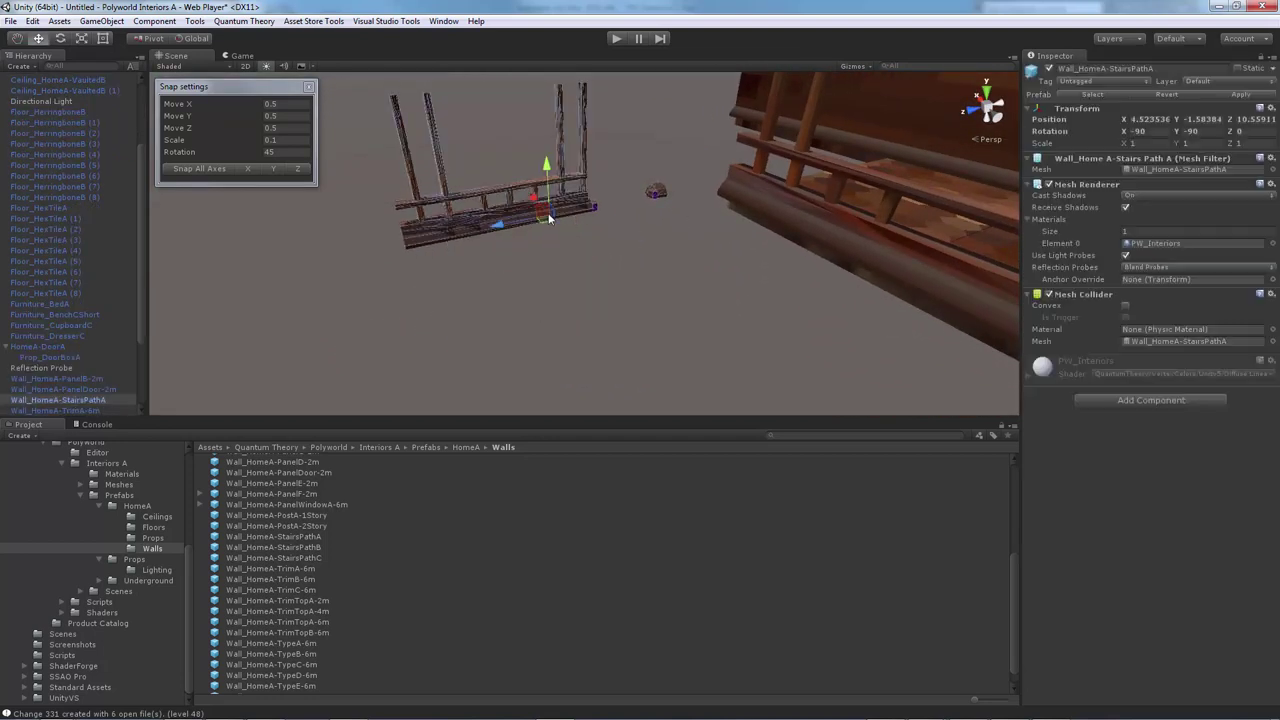
right_click_drag(536, 219, 567, 196)
left_click_drag(567, 196, 575, 246, "alt")
left_click(208, 169)
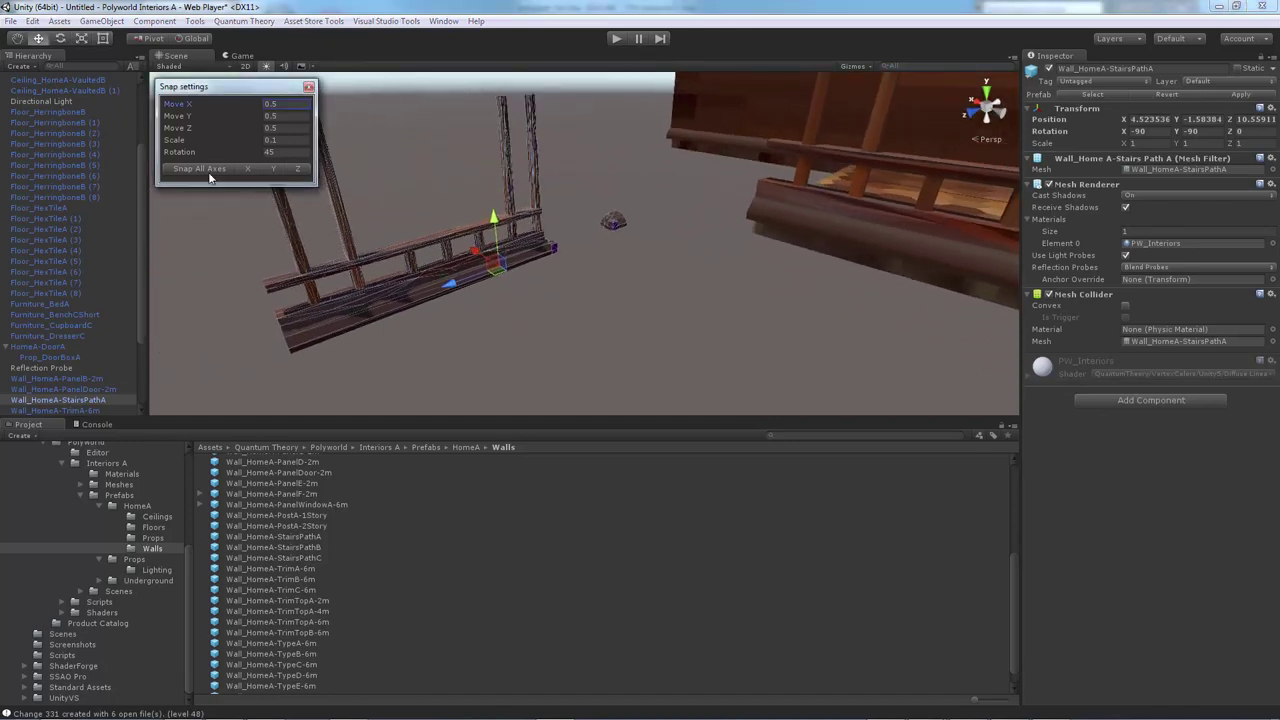
left_click_drag(491, 285, 299, 336, "alt")
key("w")
left_click_drag(469, 309, 488, 192, "ctrl")
right_click_drag(488, 192, 325, 262)
Move the StairsPathA railing to X 4, Y 0, Z 9, leaving a gap beside the walkway's railing.
middle_click_drag(534, 130, 540, 188)
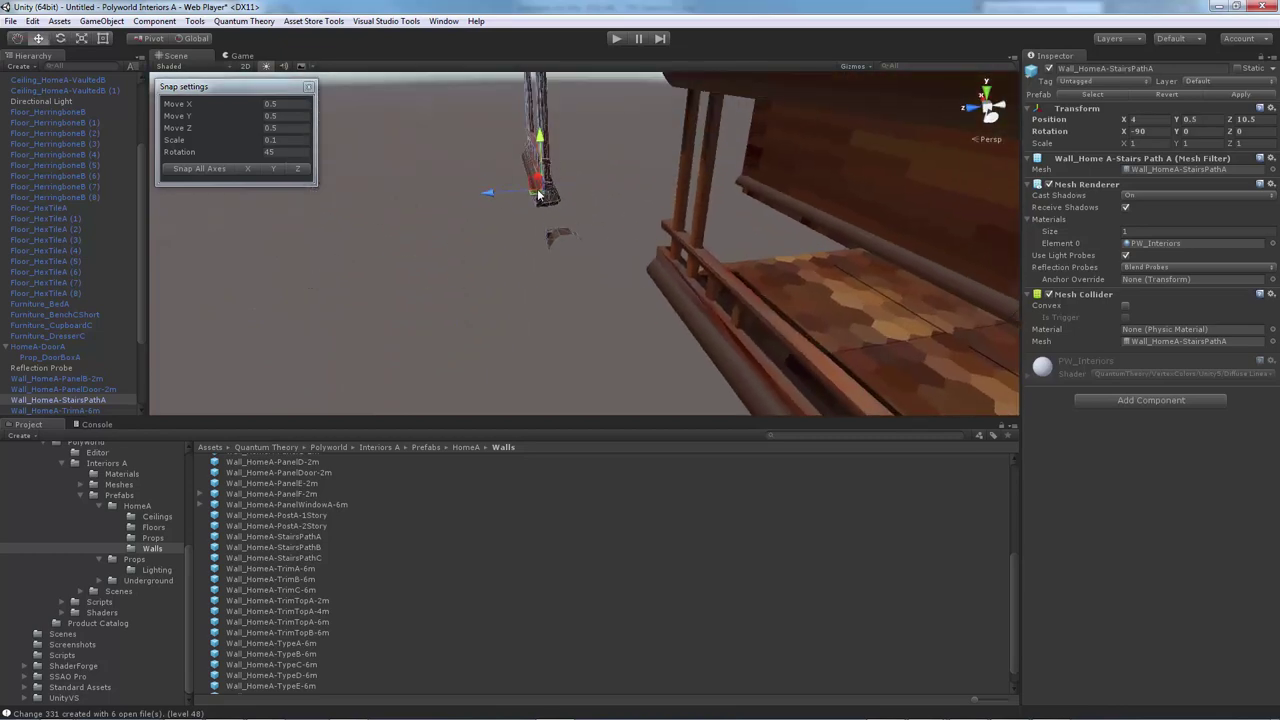
left_click_drag(537, 188, 606, 190, "ctrl")
left_click_drag(539, 242, 795, 237, "alt")
left_click(622, 223)
left_click_drag(585, 290, 460, 292, "alt")
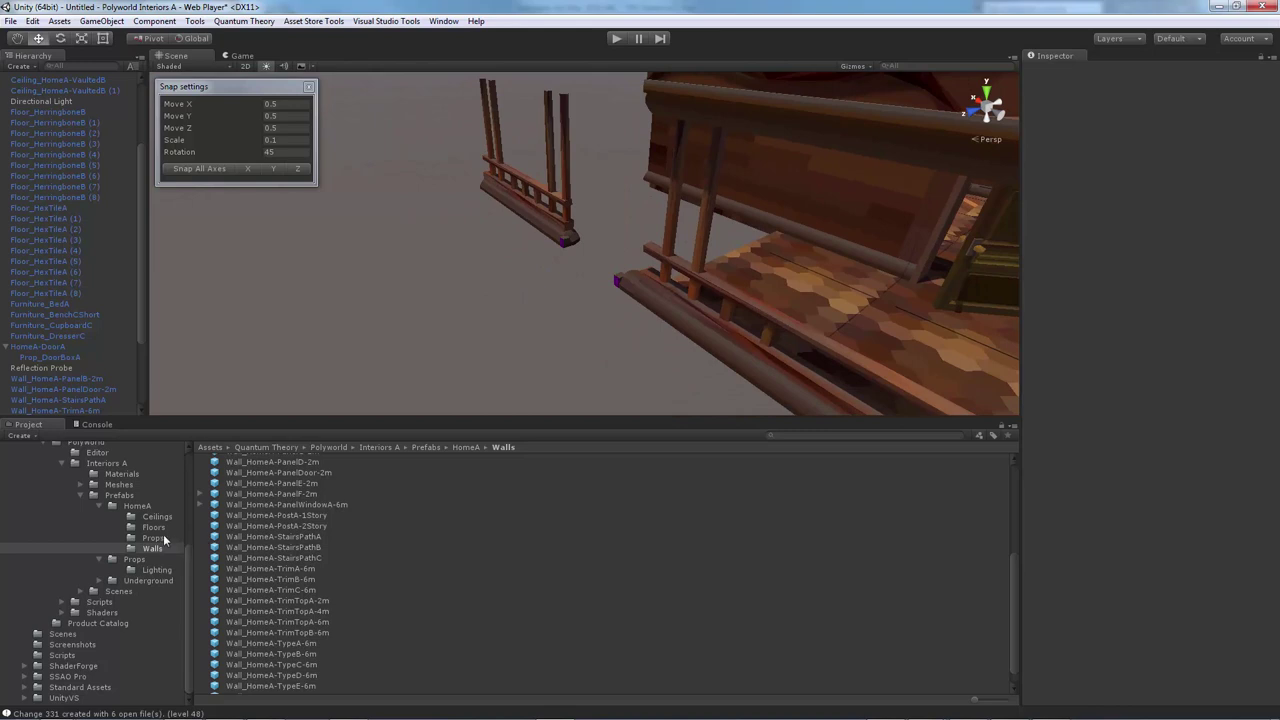
Compare the staircase prefabs and place HomeA_StairsL, HomeA_StairsB and HomeA_StairsA in the scene near the railings.
left_click(153, 527)
left_click(270, 577)
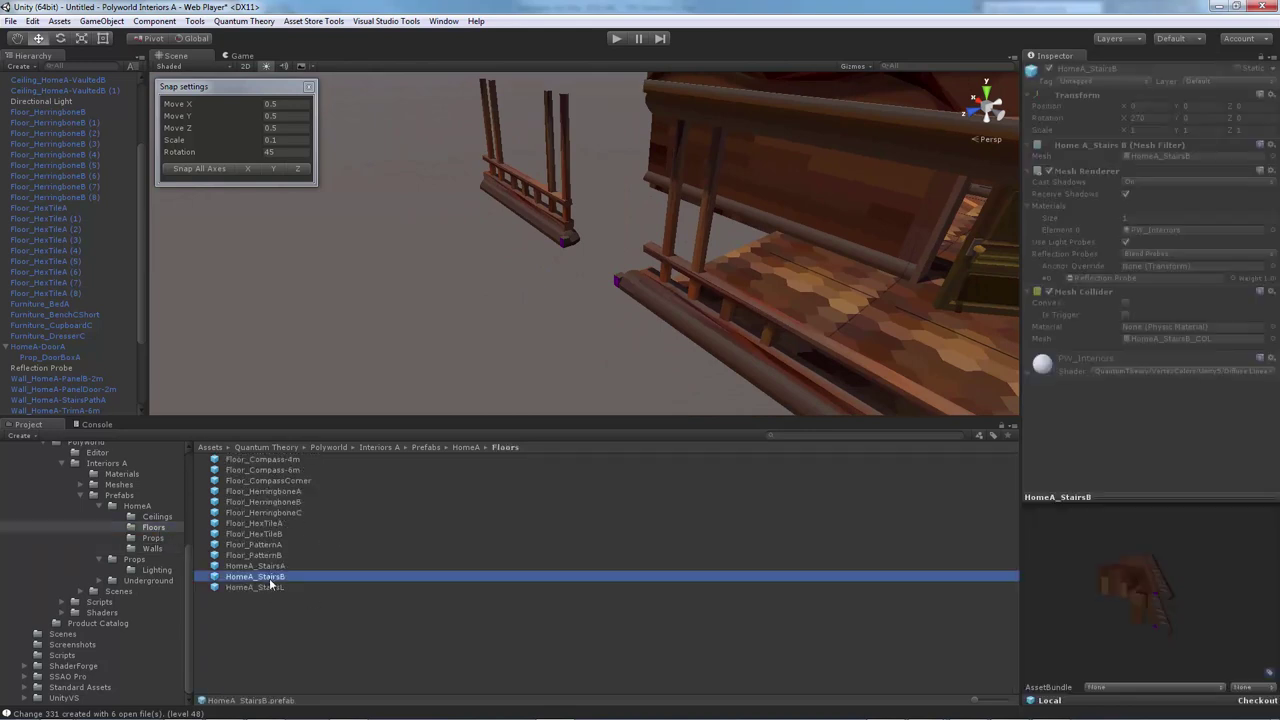
left_click(273, 568)
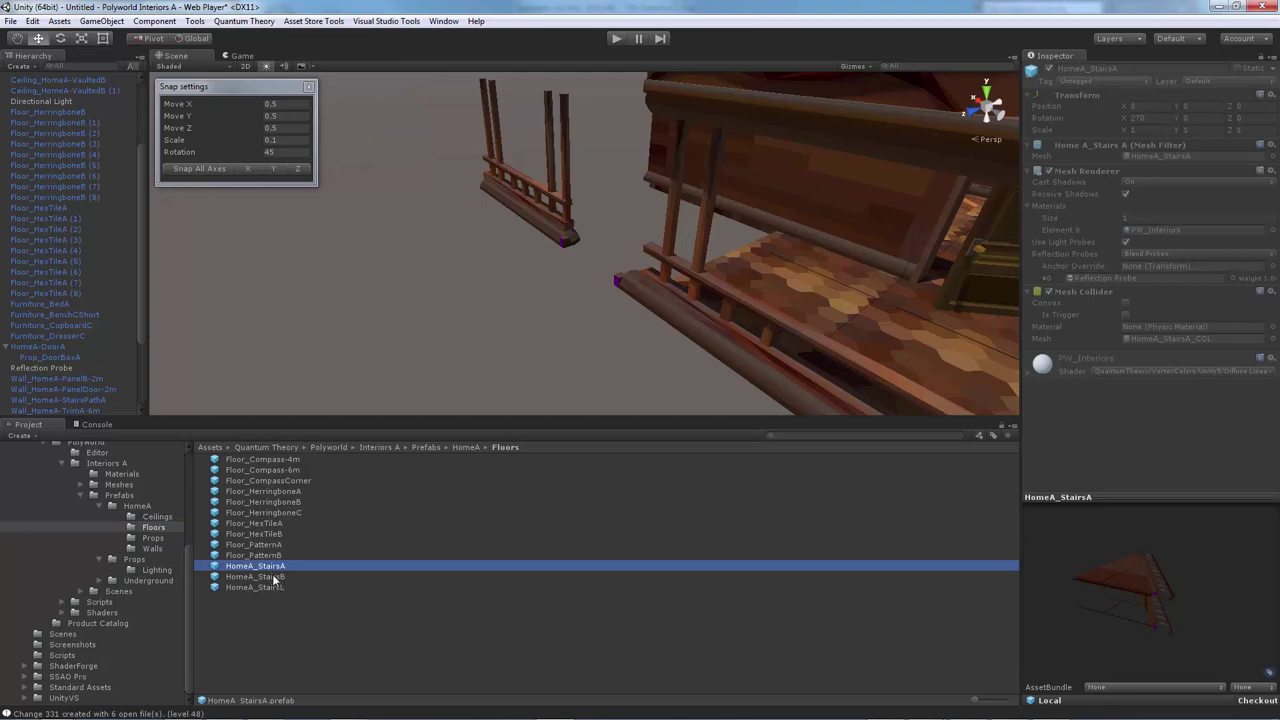
left_click(274, 578)
left_click(272, 588)
mouse_move(380, 229)
right_mouse_down()
mouse_move(403, 266)
mouse_move(395, 240)
right_mouse_up()
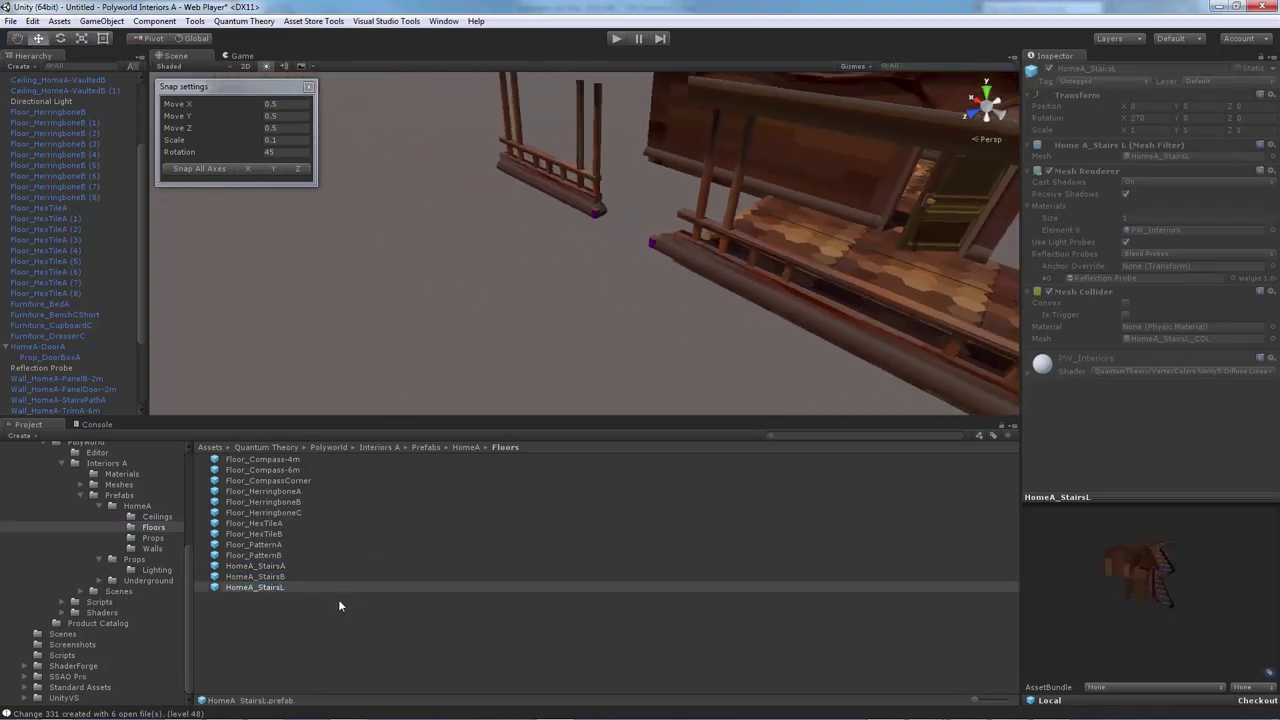
left_click_drag(280, 588, 425, 258)
right_click_drag(425, 258, 364, 256)
left_click_drag(256, 577, 480, 240)
right_click_drag(480, 240, 540, 300)
left_click_drag(255, 566, 318, 313)
right_click_drag(318, 313, 574, 226)
Delete the HomeA_StairsA and HomeA_StairsL staircases, keeping only HomeA_StairsB selected and framed.
left_click(641, 250)
right_click_drag(703, 385, 610, 340)
left_click(645, 301)
right_click_drag(645, 301, 605, 318)
key("Delete")
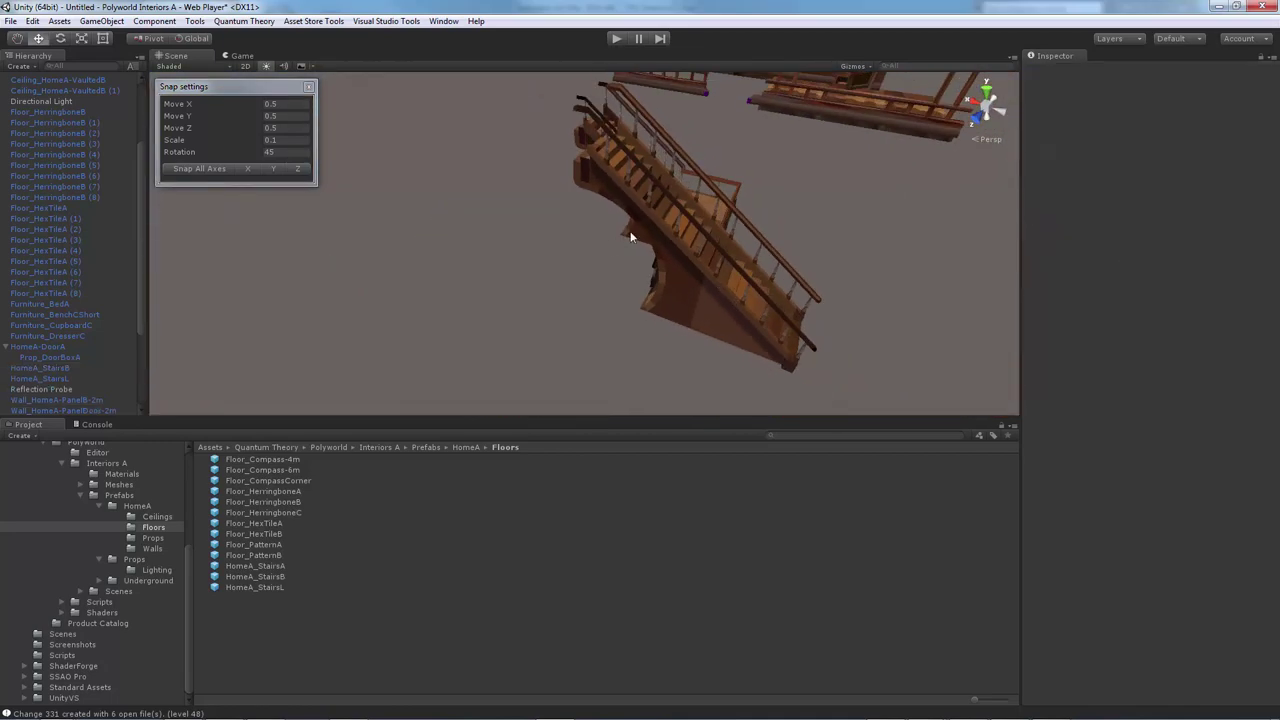
left_click(701, 288)
key("f")
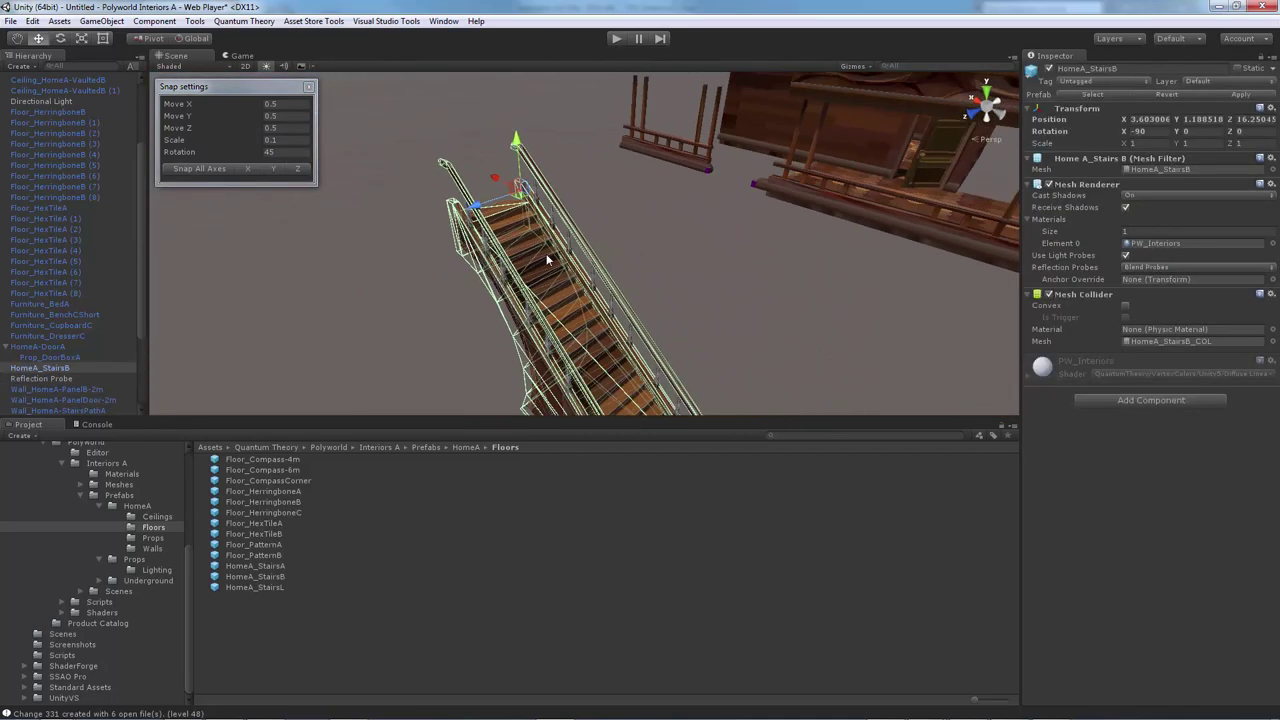
Snap the HomeA_StairsB staircase to the grid and rotate it to Y 90.
left_click(200, 169)
left_click_drag(531, 230, 366, 229, "ctrl")
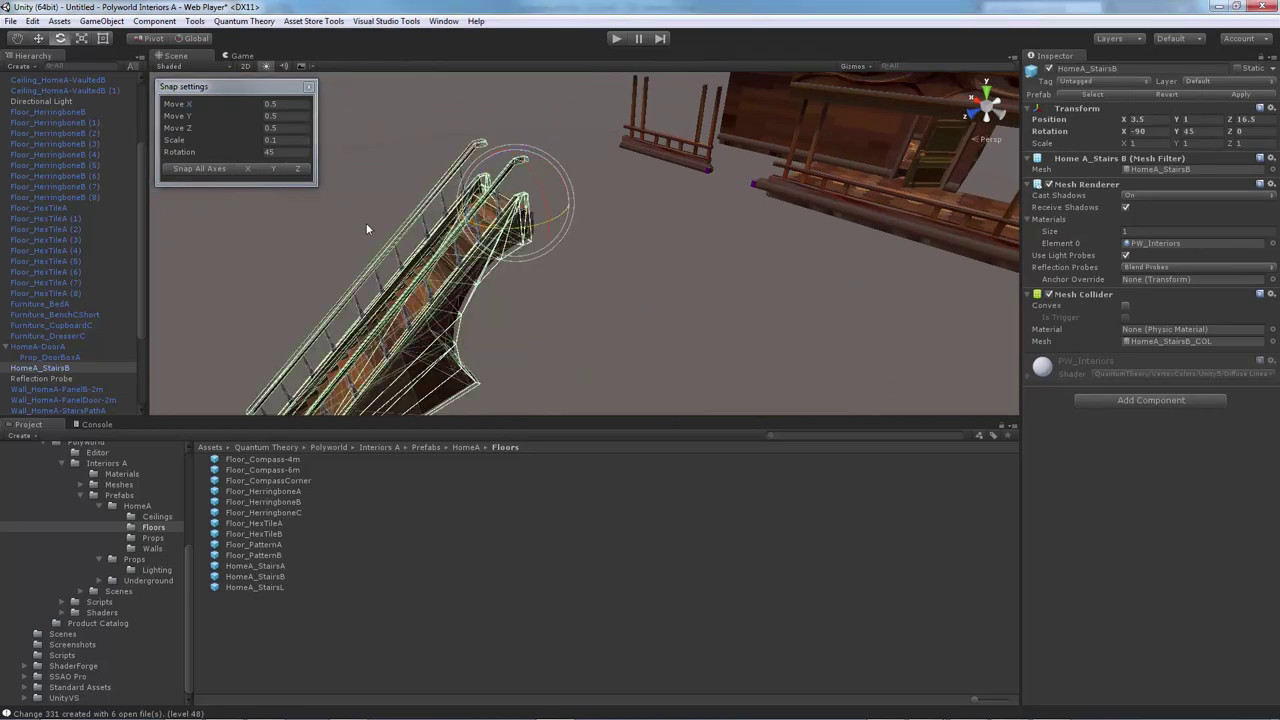
right_click_drag(595, 242, 546, 221)
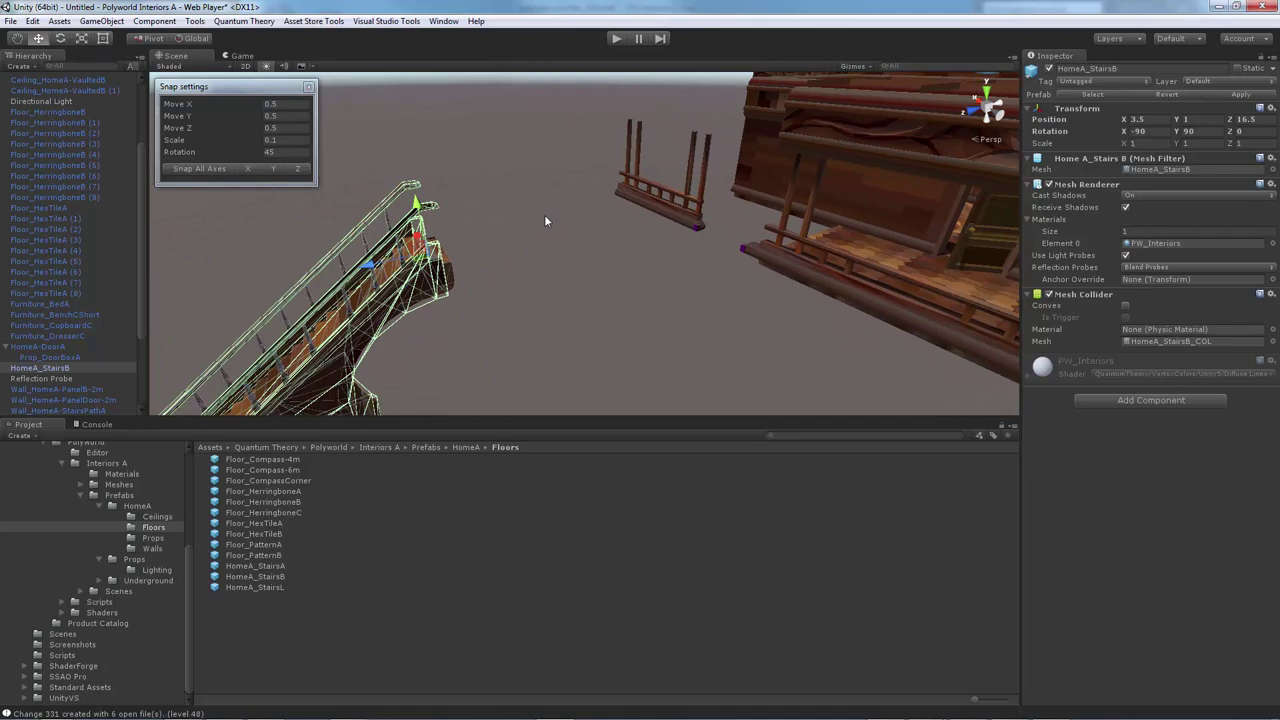
Move the HomeA_StairsB staircase toward the gap between the railings, to X 0.5, Y 1, Z 9.5.
left_click_drag(544, 214, 699, 190, "alt")
key("w")
right_click_drag(699, 190, 666, 195)
left_click_drag(666, 193, 693, 228, "alt")
left_click_drag(538, 233, 602, 262, "alt")
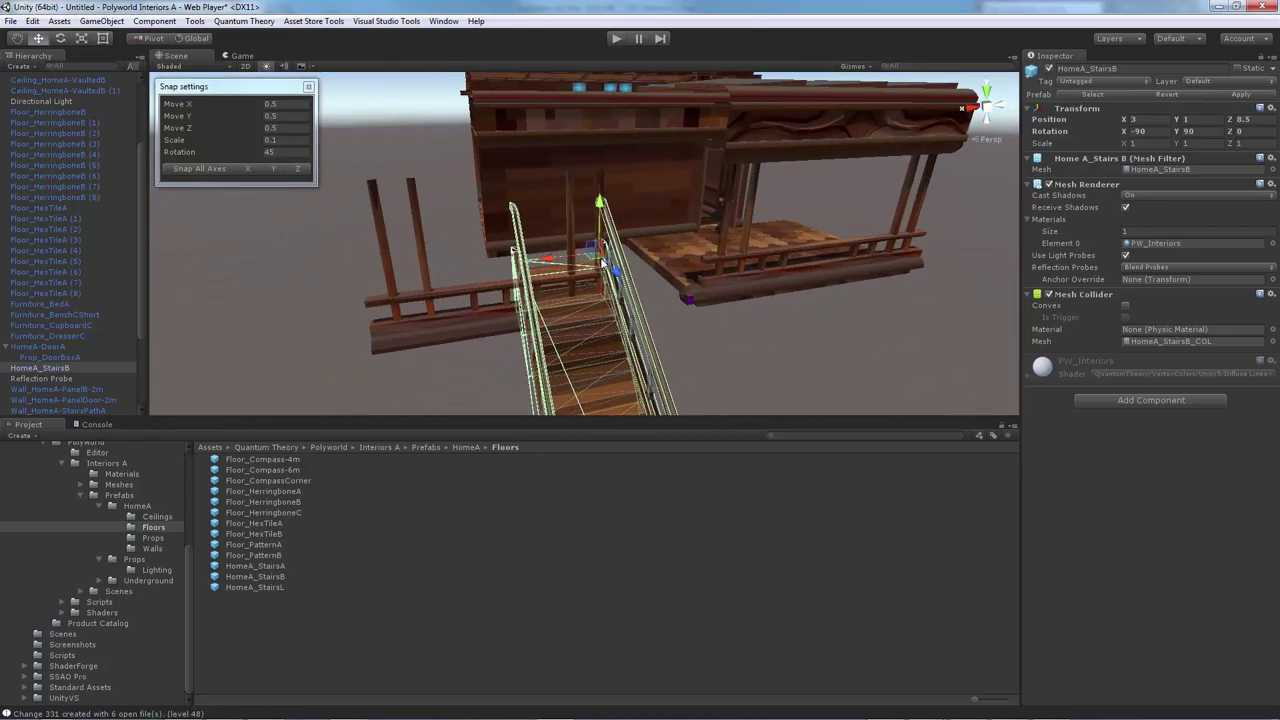
left_click_drag(578, 270, 748, 250, "alt")
scroll(740, 252, "up", 6)
left_click_drag(622, 262, 684, 298, "alt")
scroll(660, 310, "up", 4)
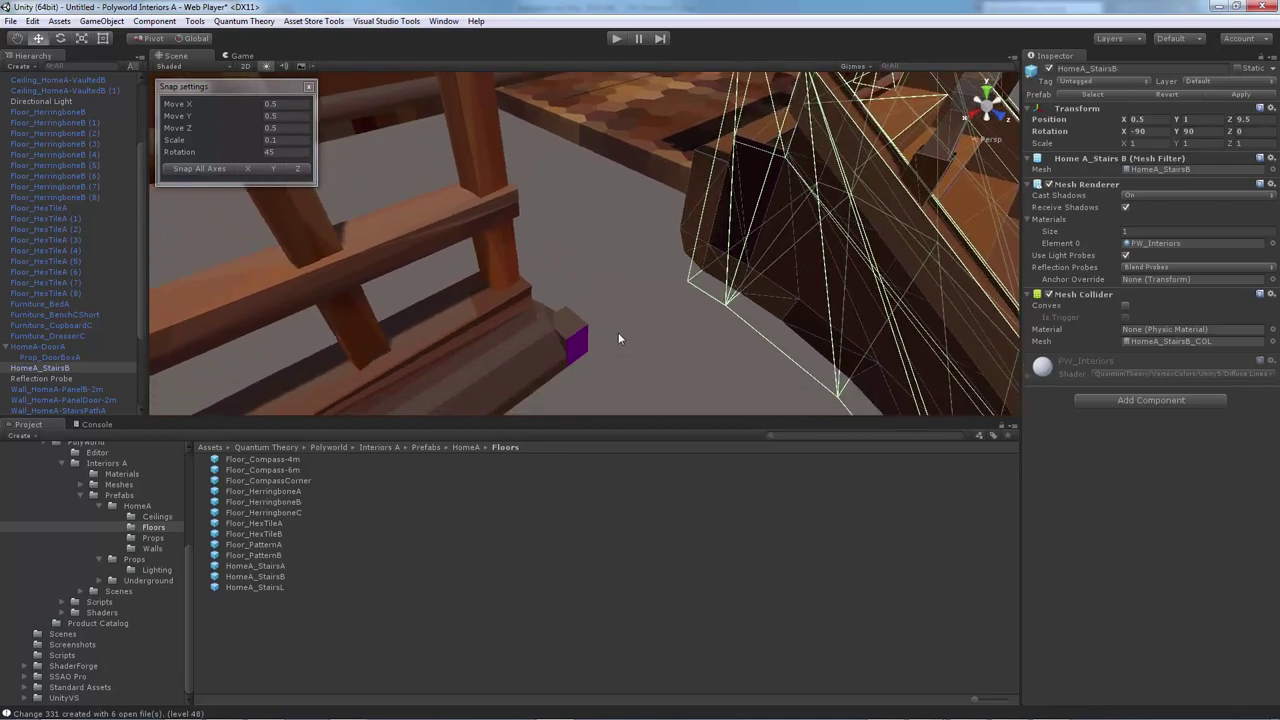
Examine the purple connector face at the end of the StairsPathA railing.
middle_click_drag(617, 337, 602, 309)
middle_click_drag(550, 204, 543, 238)
left_click(545, 239)
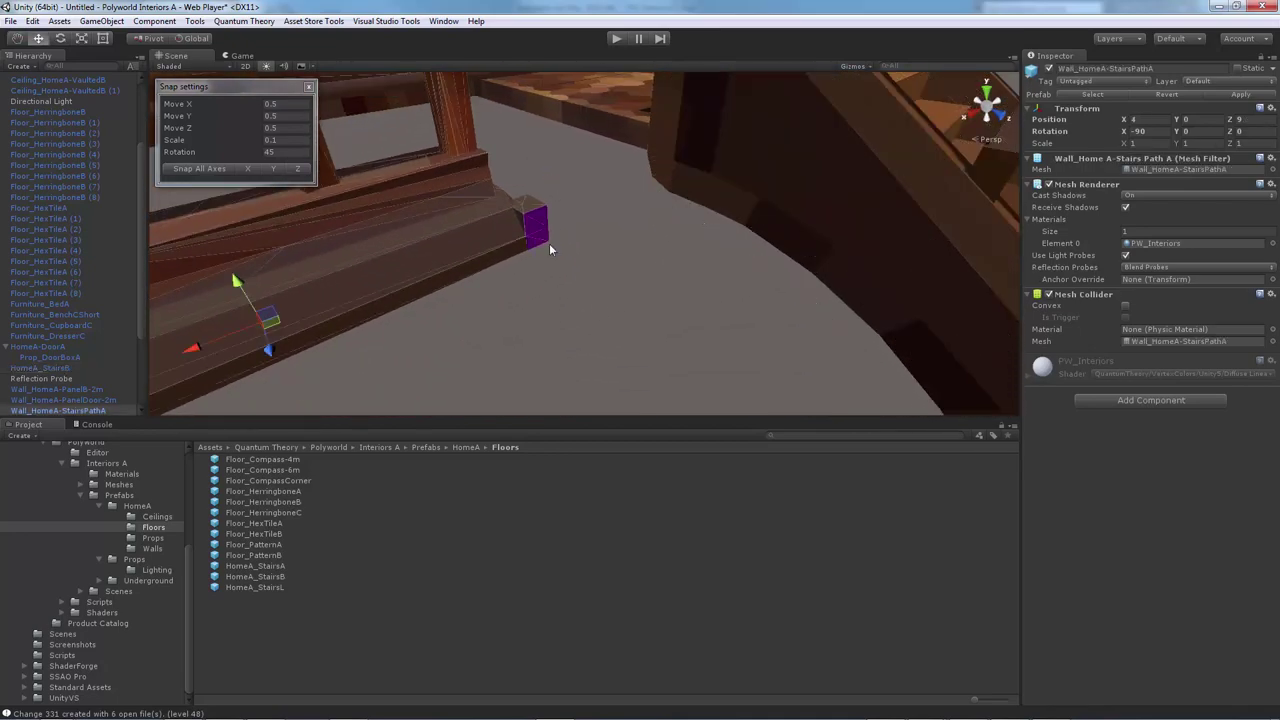
left_click_drag(550, 243, 767, 234, "alt")
scroll(768, 238, "down", 4)
middle_click_drag(768, 238, 673, 222)
Align the purple connector at the top of the HomeA_StairsB staircase with the end of the adjoining railing.
left_click(622, 203)
scroll(646, 213, "up", 3)
left_click(608, 221)
left_click_drag(608, 221, 726, 222, "alt")
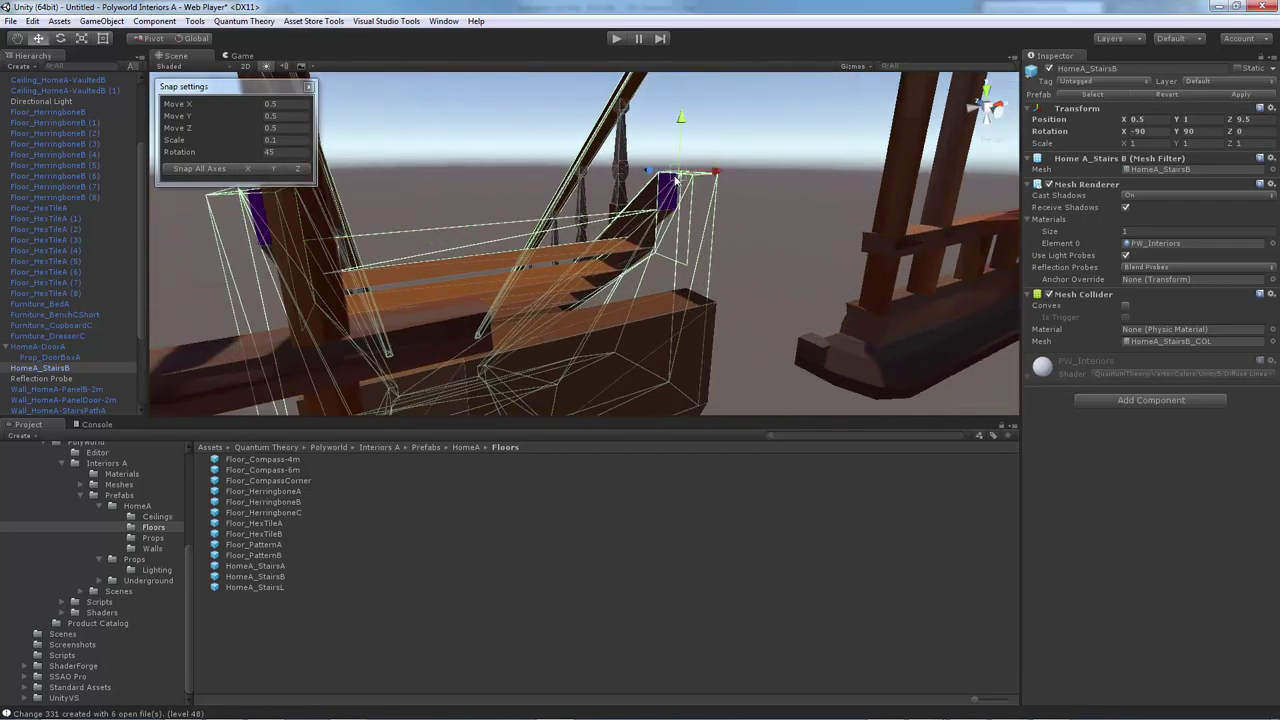
left_click_drag(676, 178, 755, 287)
left_click_drag(799, 337, 809, 339)
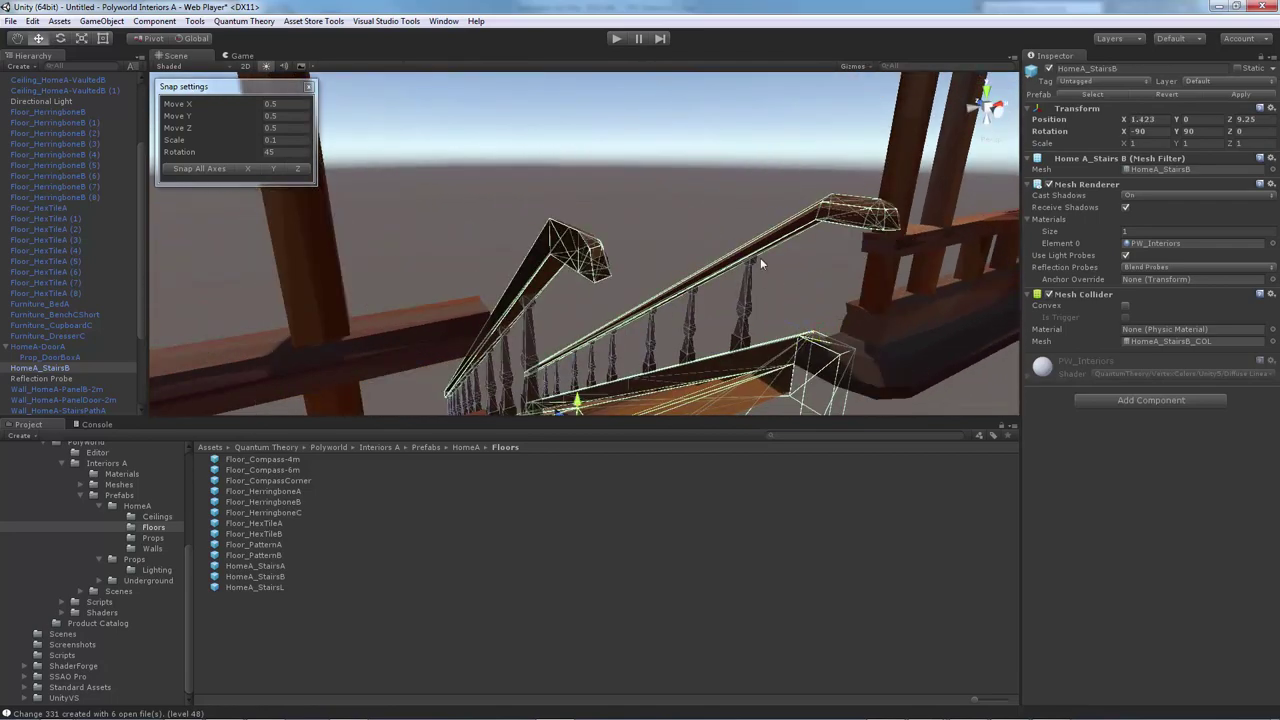
mouse_move(762, 245)
right_mouse_down()
mouse_move(824, 240)
mouse_move(843, 224)
mouse_move(681, 229)
mouse_move(748, 233)
right_mouse_up()
left_click(843, 224)
Select two adjacent hex floor tiles and duplicate the pair twice to extend the floor across the stair landing and beyond.
left_click_drag(747, 233, 608, 150, "alt")
left_click(608, 140)
left_click(666, 195, "shift")
left_click_drag(666, 195, 560, 255, "alt")
key("ctrl+d")
key("ctrl+d")
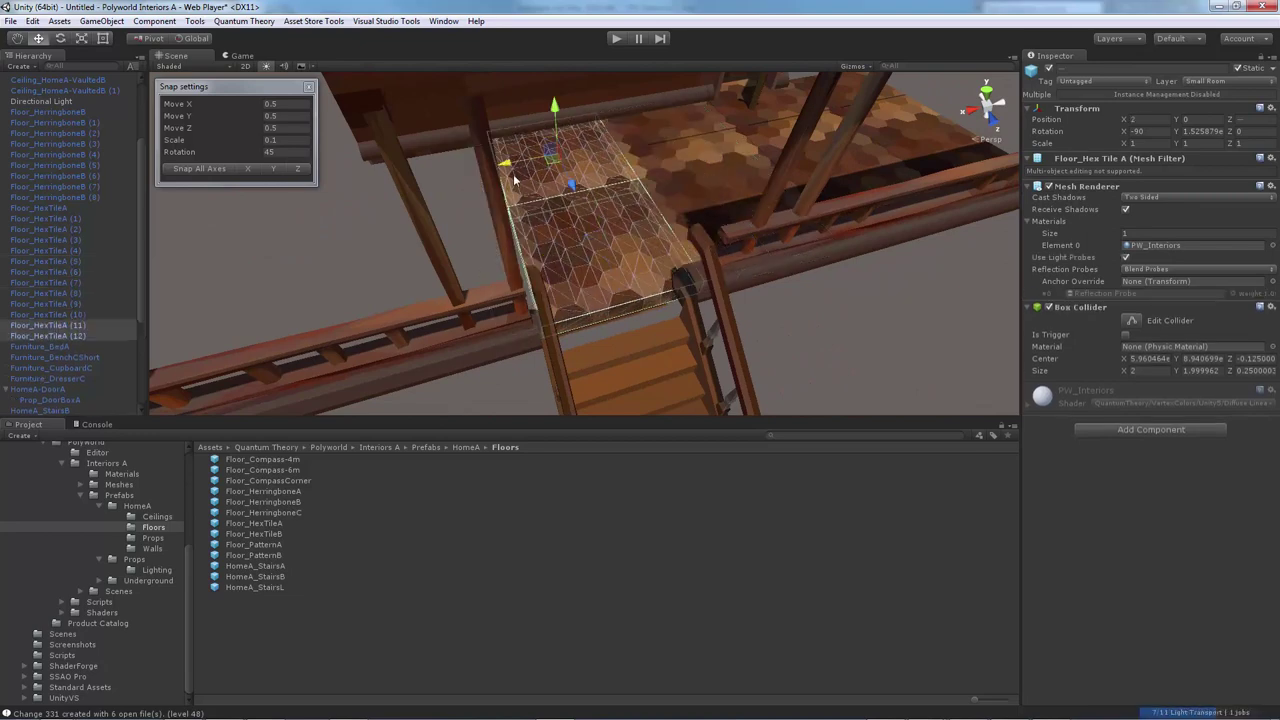
left_click_drag(514, 176, 389, 186, "ctrl")
left_click(670, 306)
right_click_drag(670, 306, 673, 259)
key("w")
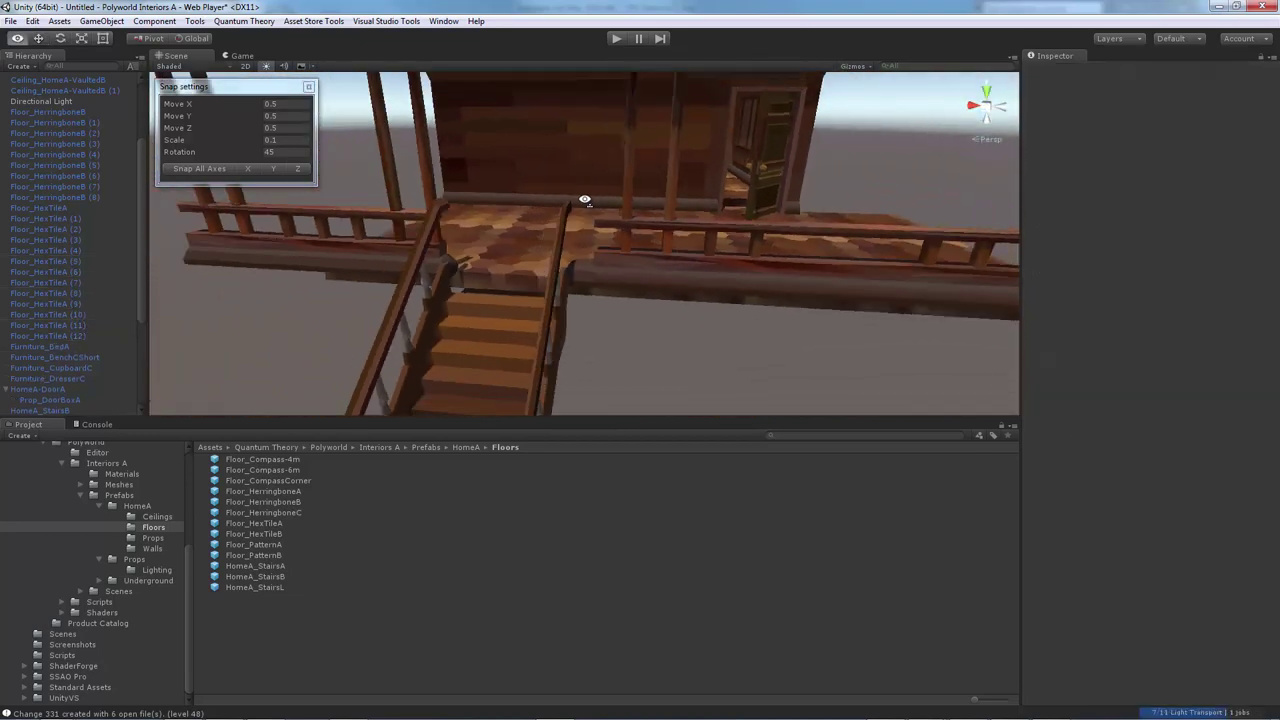
Add a Wall_HomeA-1stTo2ndFloorBuffer piece near the walkway stairs and snap it to the grid on all axes.
left_click_drag(586, 200, 503, 310, "alt")
key("s")
right_click_drag(503, 310, 543, 325)
key("w")
right_click_drag(572, 257, 432, 136)
key("s")
key("a")
left_click(160, 529)
left_click(159, 546)
left_click(290, 470)
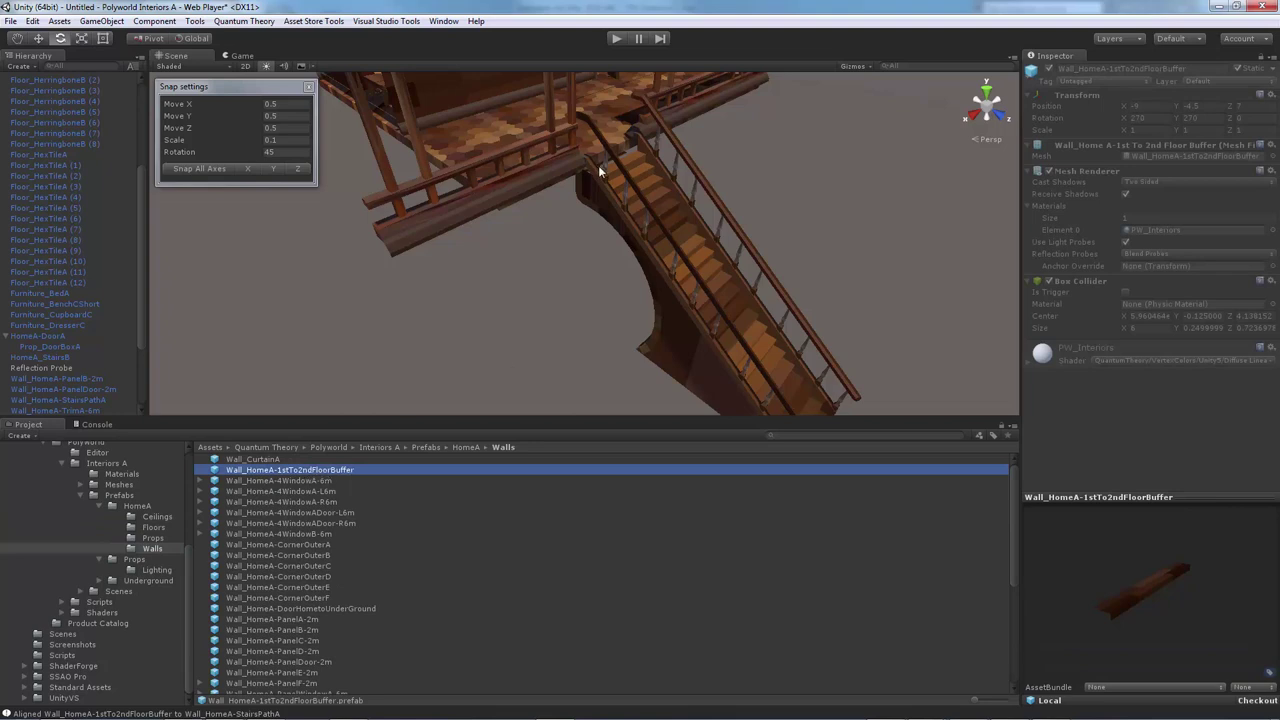
left_click_drag(599, 171, 576, 140, "alt")
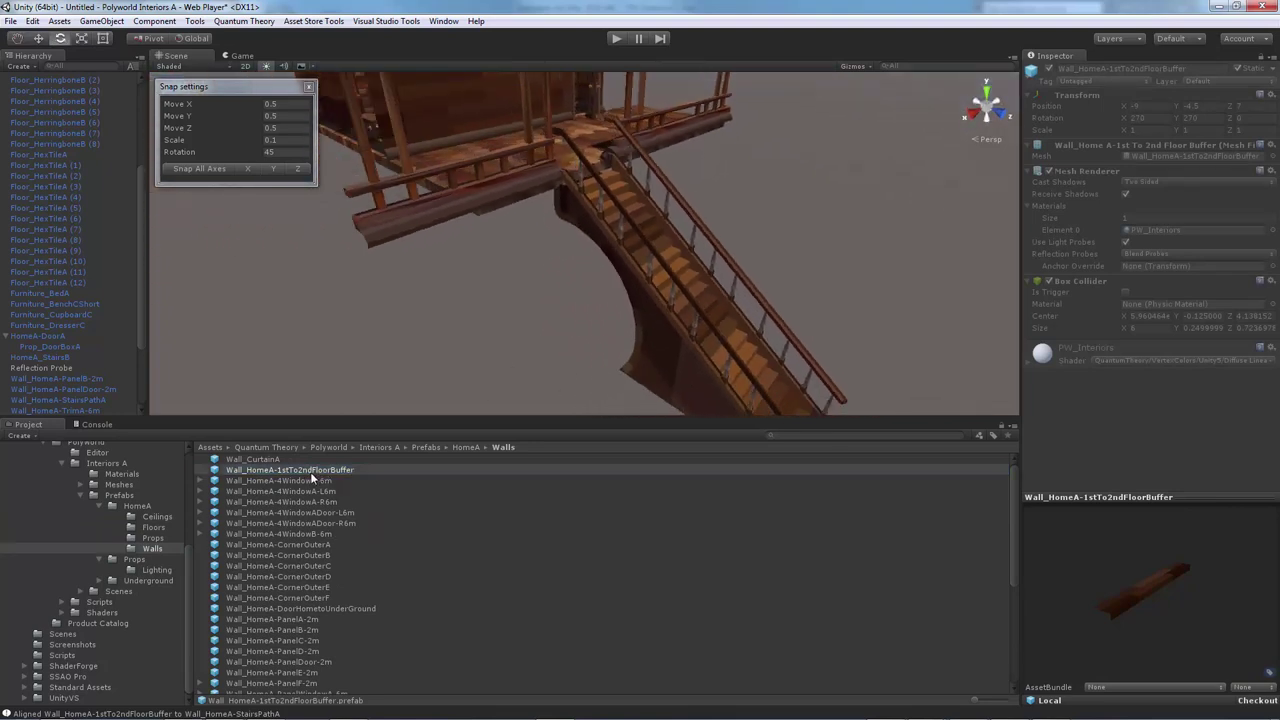
left_click_drag(310, 471, 362, 379)
left_click(192, 169)
Align the floor buffer beneath the walkway railing beside the stairs, at X 4, Y -4.5, Z 9.
left_click_drag(438, 254, 463, 252, "alt")
key("w")
left_click_drag(521, 320, 518, 260, "ctrl")
right_click_drag(496, 266, 392, 327)
left_click_drag(471, 322, 487, 318, "ctrl")
right_click_drag(450, 297, 447, 267)
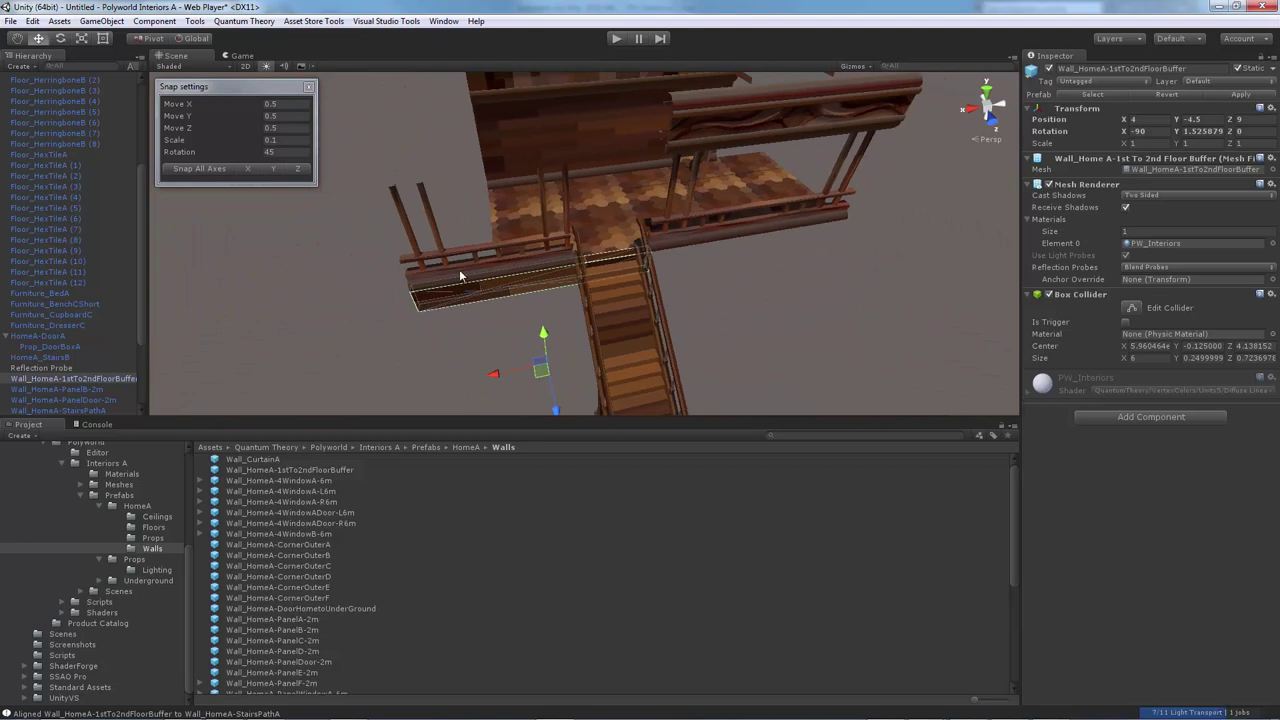
Duplicate the floor buffer to the other side of the staircase, at X -2, Y -4.5, Z 9.
left_click_drag(459, 272, 528, 213, "alt")
key("ctrl+d")
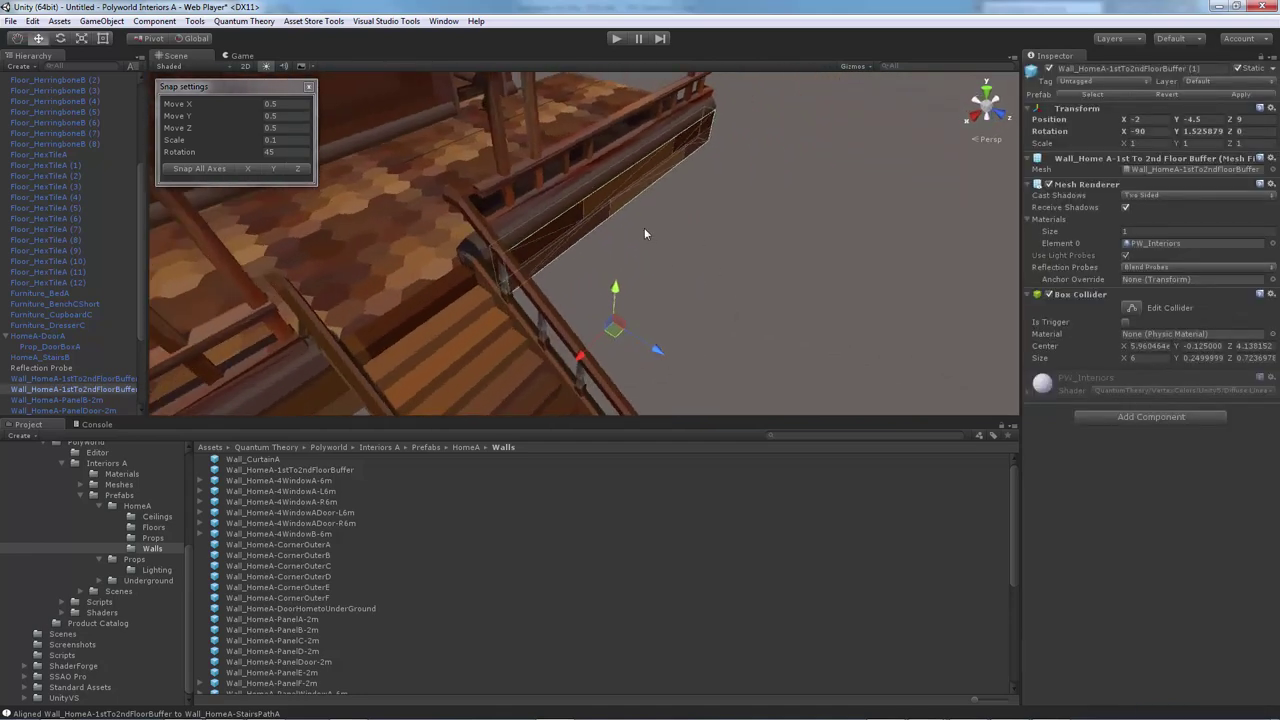
left_click_drag(646, 238, 728, 262, "alt")
key("w")
right_click_drag(728, 262, 679, 245)
key("s")
left_click(734, 260)
key("w")
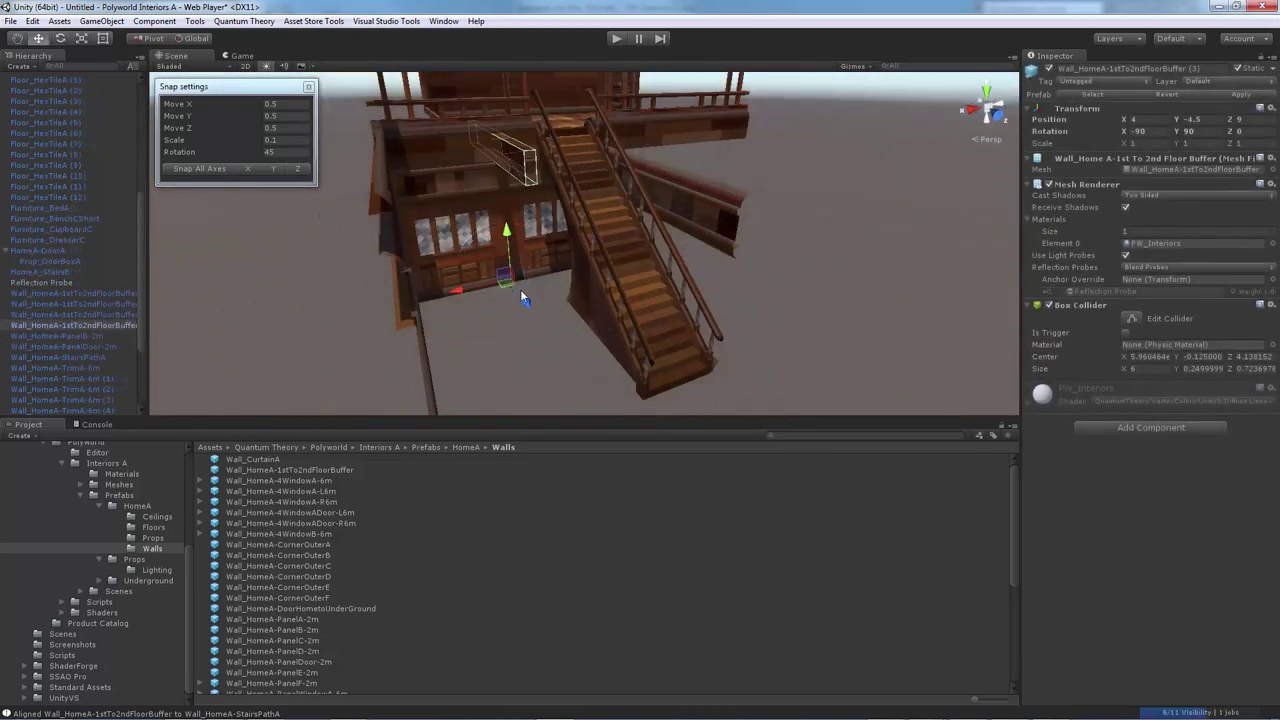
Slide the rotated floor buffer copy along the Z axis and delete the TrimA-6m wall at X 7, Y -4.5, Z 12.
left_click_drag(530, 297, 643, 315)
left_click(508, 320)
key("w")
right_click_drag(508, 320, 552, 234)
left_click(540, 310)
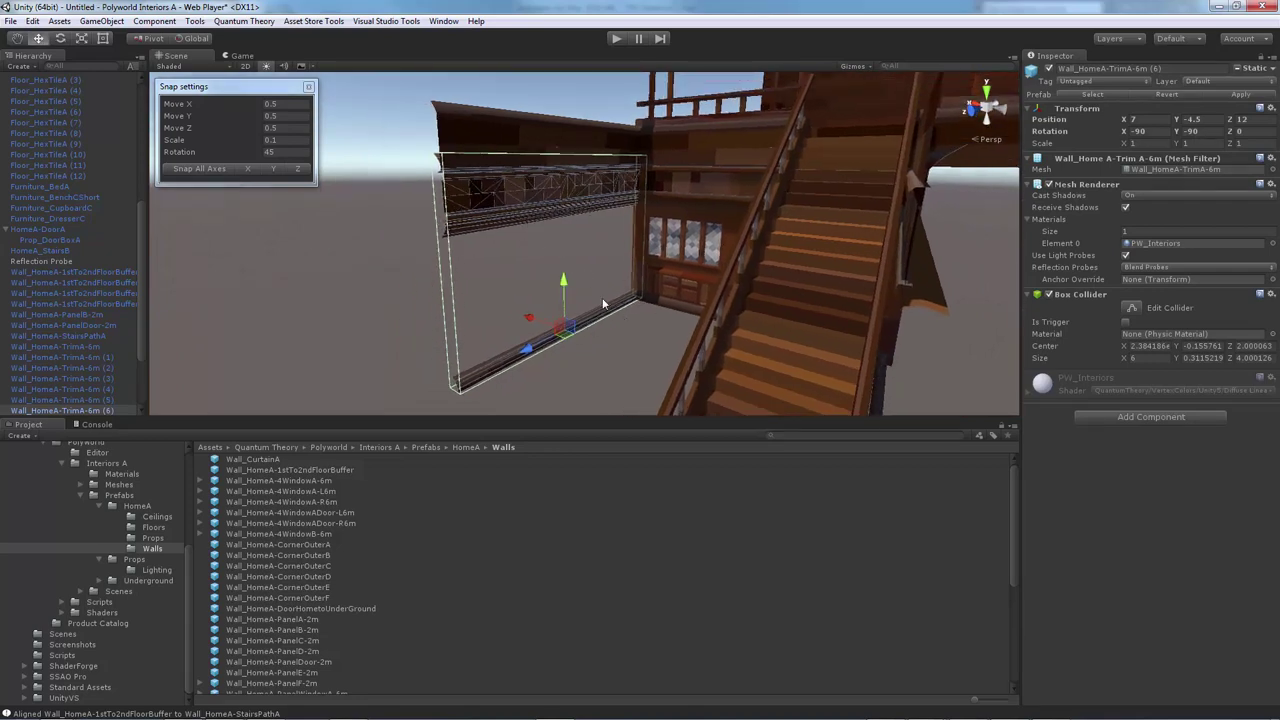
key("Delete")
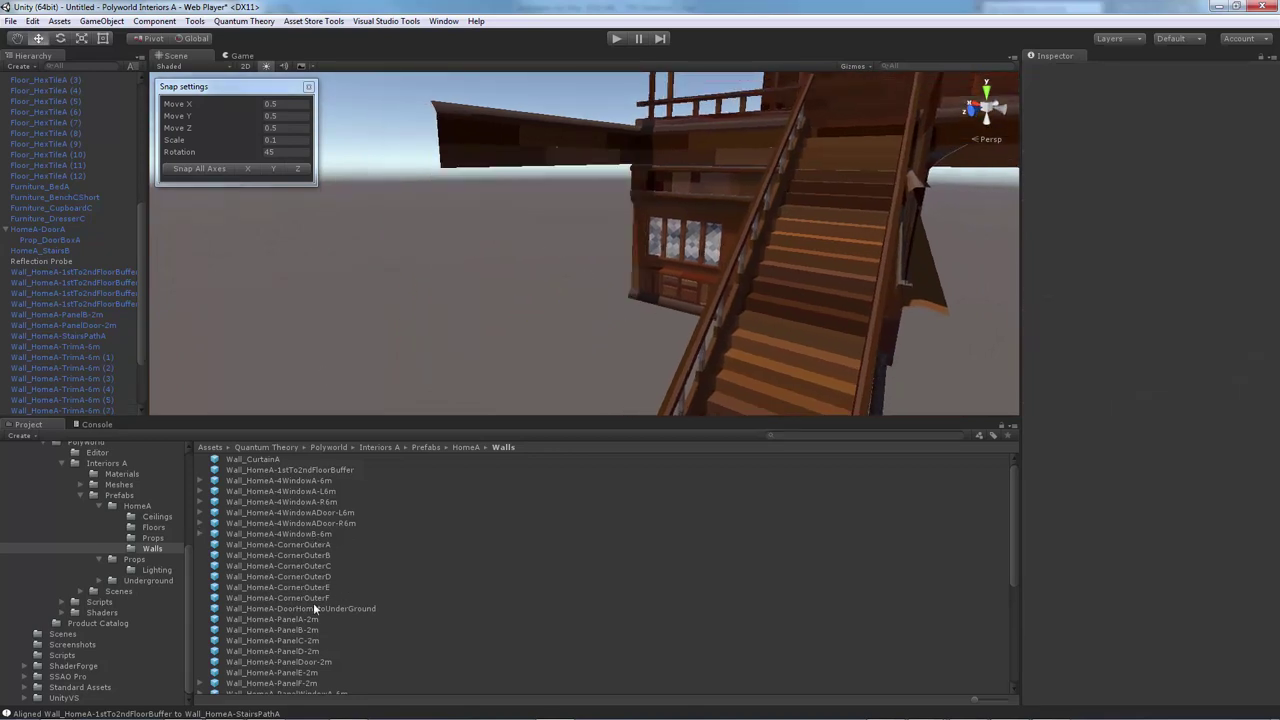
Compare the TrimTopA wall prefabs, add the Wall_HomeA-TrimTopA-6m piece near the stairs, snap it to the grid and rotate it.
left_click(310, 606)
scroll(320, 604, "down", 4)
left_click(314, 592)
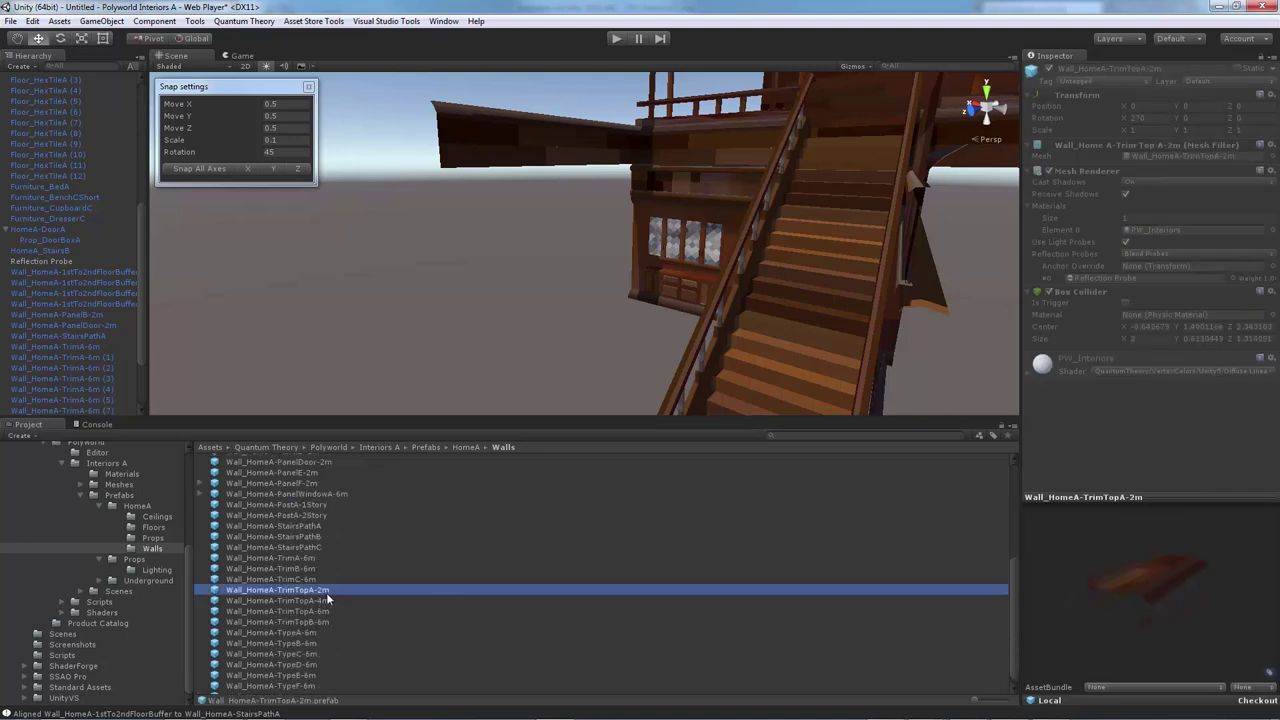
left_click(323, 601)
left_click(327, 610)
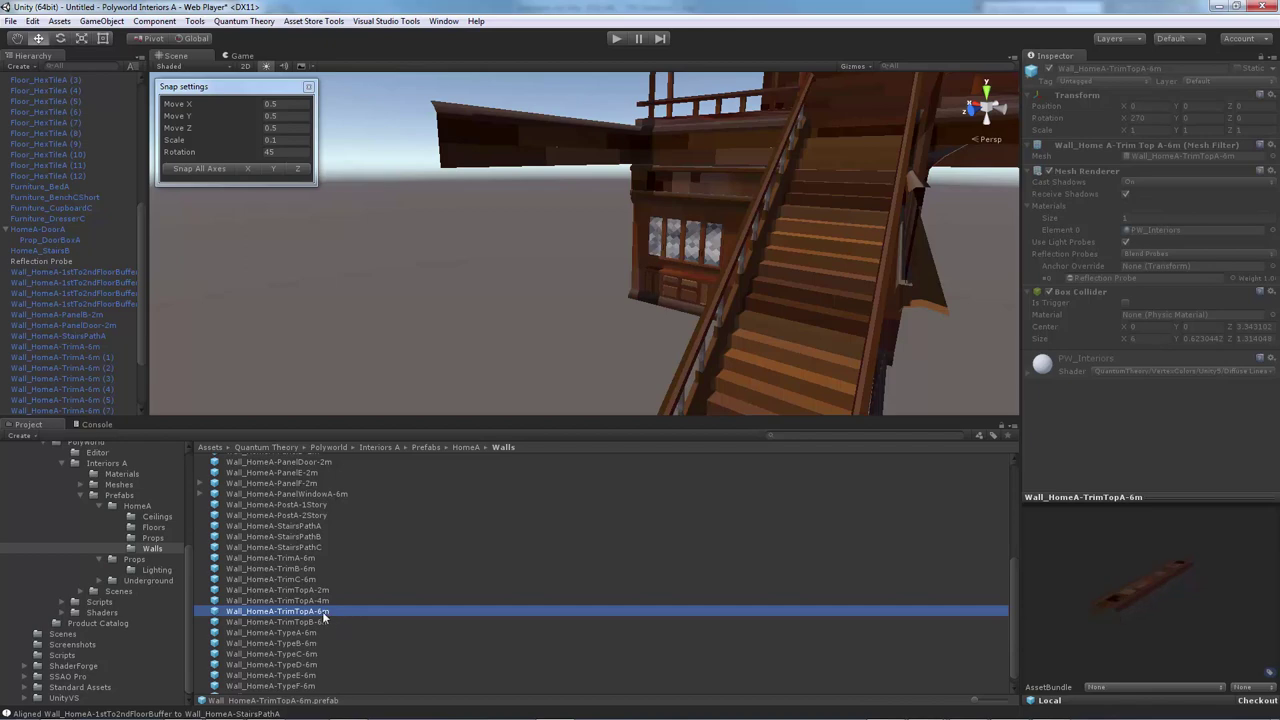
left_click_drag(325, 612, 490, 390)
right_click_drag(501, 302, 510, 312)
left_click(207, 168)
key("e")
left_click_drag(490, 368, 545, 362, "ctrl")
right_click_drag(545, 362, 530, 375)
Move the TrimTopA-6m piece into line with the lower hall walls and snap it on all axes.
key("w")
left_click_drag(534, 377, 600, 312, "ctrl")
left_click_drag(588, 314, 558, 314, "ctrl")
right_click_drag(552, 316, 606, 312)
left_click_drag(620, 300, 641, 304)
right_click_drag(571, 292, 592, 335)
left_click_drag(564, 330, 542, 326)
left_click(196, 173)
left_click(450, 285)
right_click_drag(455, 285, 520, 265)
left_click(530, 265)
left_click(605, 370)
mouse_move(620, 360)
right_mouse_down()
mouse_move(723, 318)
mouse_move(623, 366)
mouse_move(600, 350)
right_mouse_up()
Add a Floor_Compass-6m floor to the lower level near the stairs, snap it to the grid and slide it into place.
scroll(600, 350, "down", 3)
left_click(154, 528)
left_click_drag(286, 470, 545, 345)
left_click(200, 169)
right_click_drag(450, 264, 570, 305)
left_click_drag(600, 308, 585, 330)
left_click(900, 320)
right_click_drag(680, 310, 546, 366)
Duplicate the selected lower hall wall piece and move the copy across to the opposite side.
left_click(740, 200)
right_click_drag(700, 240, 630, 306)
key("ctrl+d")
key("e")
right_click_drag(628, 220, 690, 190)
key("w")
left_click_drag(750, 250, 478, 256)
right_click_drag(500, 262, 492, 236)
Extend the lower hall by multi-selecting its pieces, duplicating them twice and sliding the copies along.
left_click(474, 312, "shift")
key("ctrl+d")
left_click_drag(490, 296, 690, 296)
left_click(735, 325)
right_click_drag(720, 325, 399, 270)
left_click(440, 318)
left_click(490, 340, "shift")
right_click_drag(510, 335, 664, 339)
key("ctrl+d")
left_click_drag(515, 298, 400, 284)
left_click(465, 170)
right_click_drag(465, 170, 481, 173)
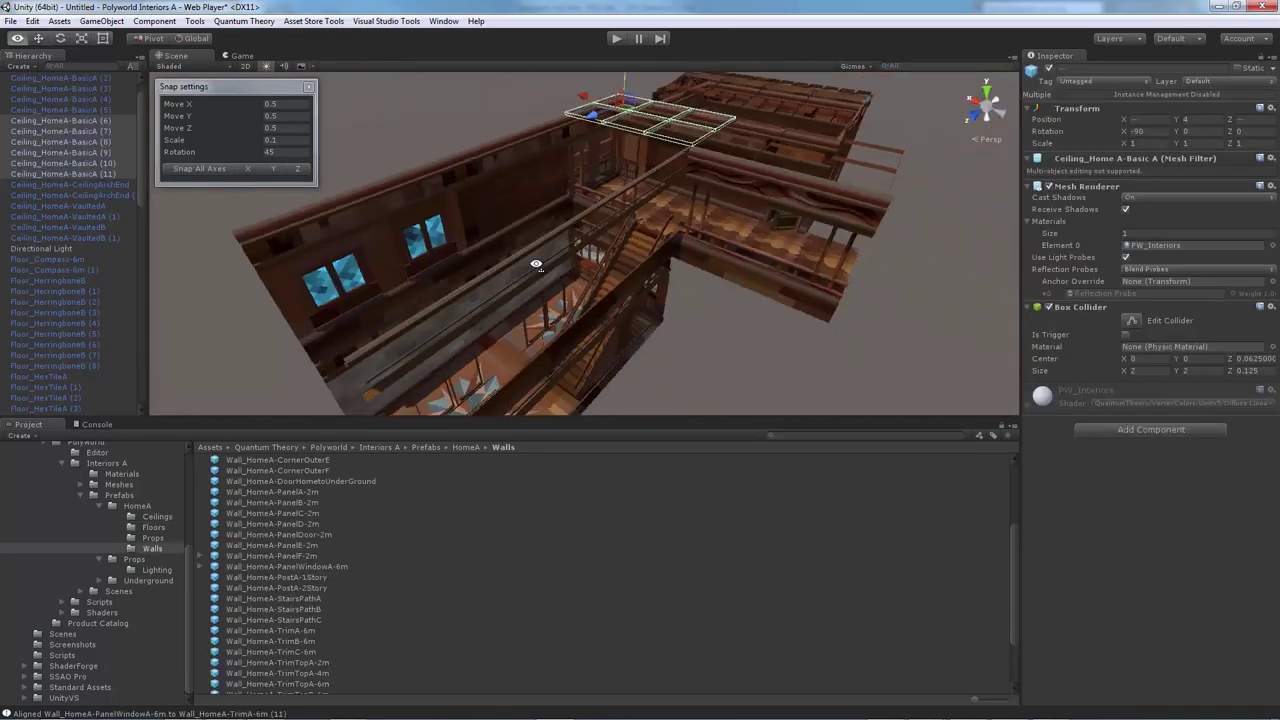
Add a Ceiling_HomeA-RoofA-6m roof section over the hall, snap it to the grid, rotate it and move it into position.
left_click_drag(523, 266, 660, 205, "alt")
right_click_drag(660, 205, 520, 300)
left_click(156, 516)
left_click_drag(302, 502, 556, 308)
left_click(211, 171)
key("e")
right_click_drag(520, 300, 597, 306)
key("w")
left_click_drag(480, 255, 561, 171)
right_click_drag(561, 171, 560, 300)
Add Ceiling_HomeA-RoofB-6m and Ceiling_HomeA-RoofC-6m sections, and move the snapped RoofC section into line with the hall roof.
left_click(545, 260)
left_click_drag(320, 533, 370, 300)
right_click_drag(370, 300, 380, 330)
left_click(400, 330)
left_click_drag(302, 555, 300, 310)
right_click_drag(300, 310, 270, 240)
left_click(201, 169)
mouse_move(440, 230)
right_mouse_down()
mouse_move(497, 277)
mouse_move(420, 235)
right_mouse_up()
left_click_drag(398, 228, 649, 178)
right_click_drag(649, 178, 545, 190)
Add a Ceiling_HomeA-RoofAEnd piece, snap it to the grid, then rotate and move it to close one end of the roof.
left_click(306, 515)
left_click_drag(305, 512, 505, 370)
left_click(210, 169)
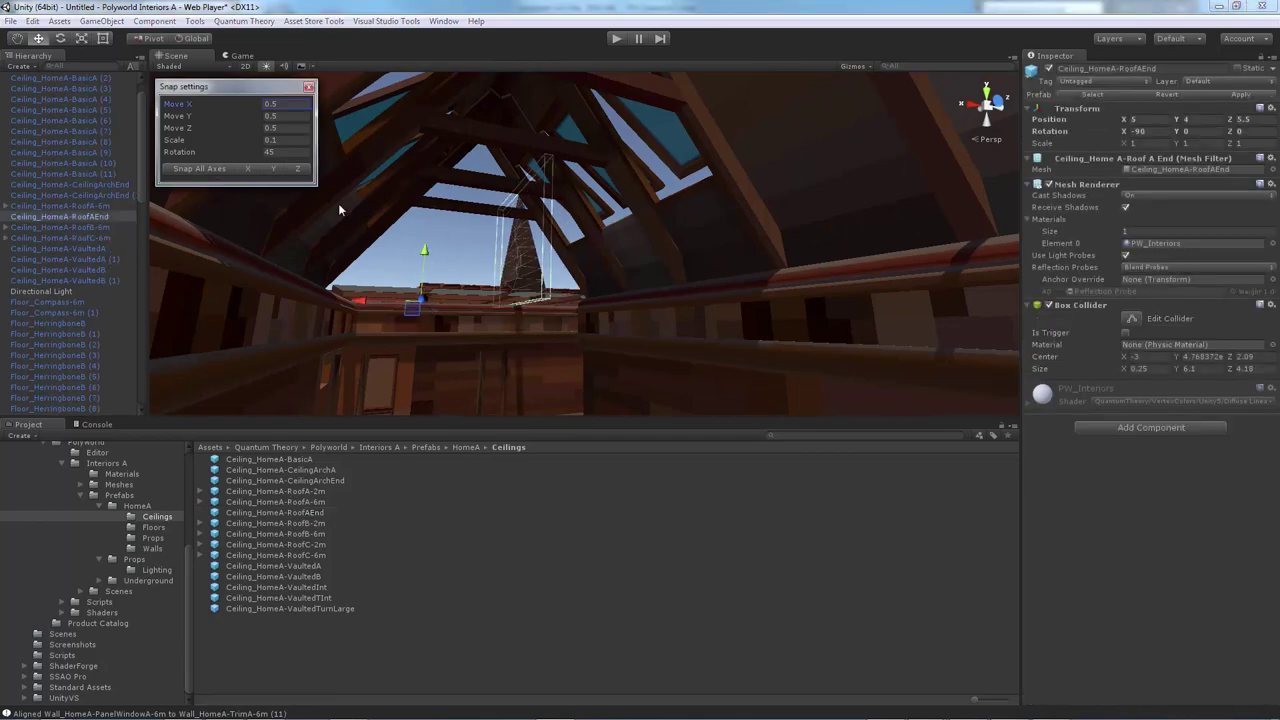
key("e")
left_click_drag(425, 312, 489, 286)
key("w")
right_click_drag(489, 286, 560, 260)
left_click_drag(560, 240, 600, 215)
right_click_drag(600, 215, 777, 251)
Duplicate the RoofAEnd piece, rotate the copy and move it to the opposite end of the roof.
key("ctrl+d")
key("e")
left_click_drag(690, 232, 790, 225)
right_click_drag(790, 225, 1026, 225)
key("w")
left_click_drag(632, 281, 600, 281)
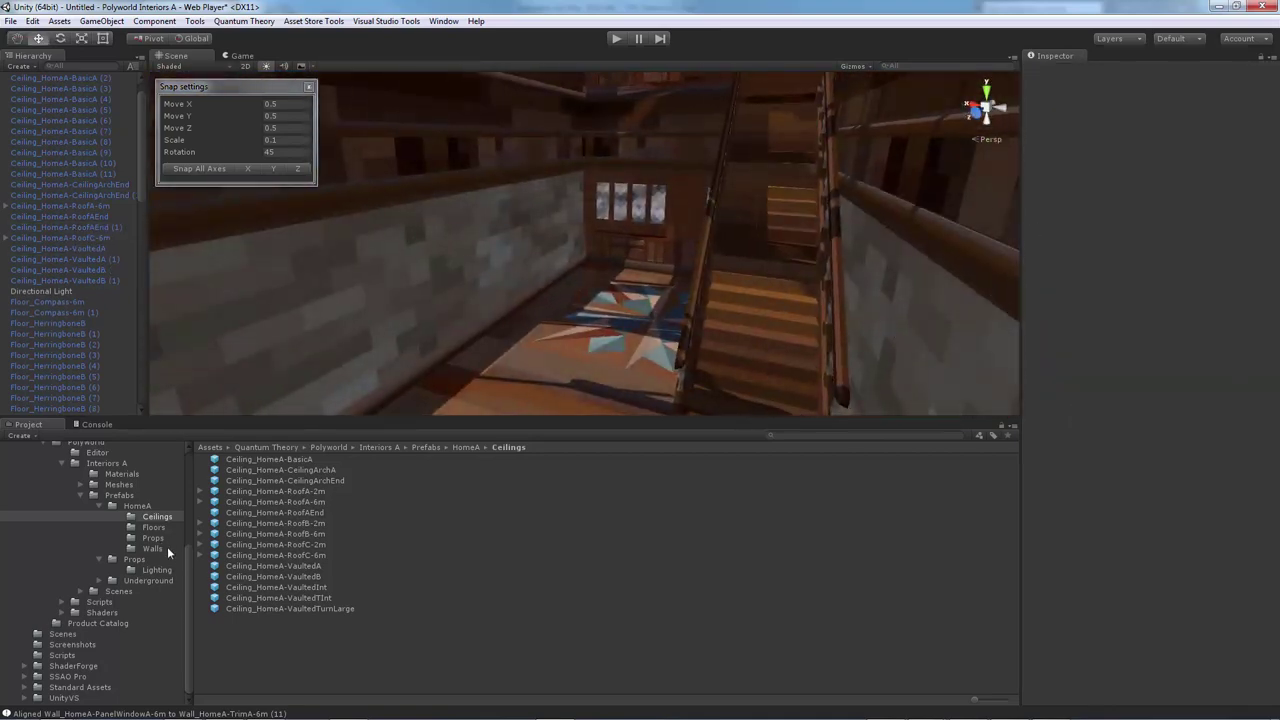
Add the Wall_HomeA-DoorHometoUnderGround wall to the lower hall, rotate it to -180 about Y and snap it on all axes.
left_click(161, 548)
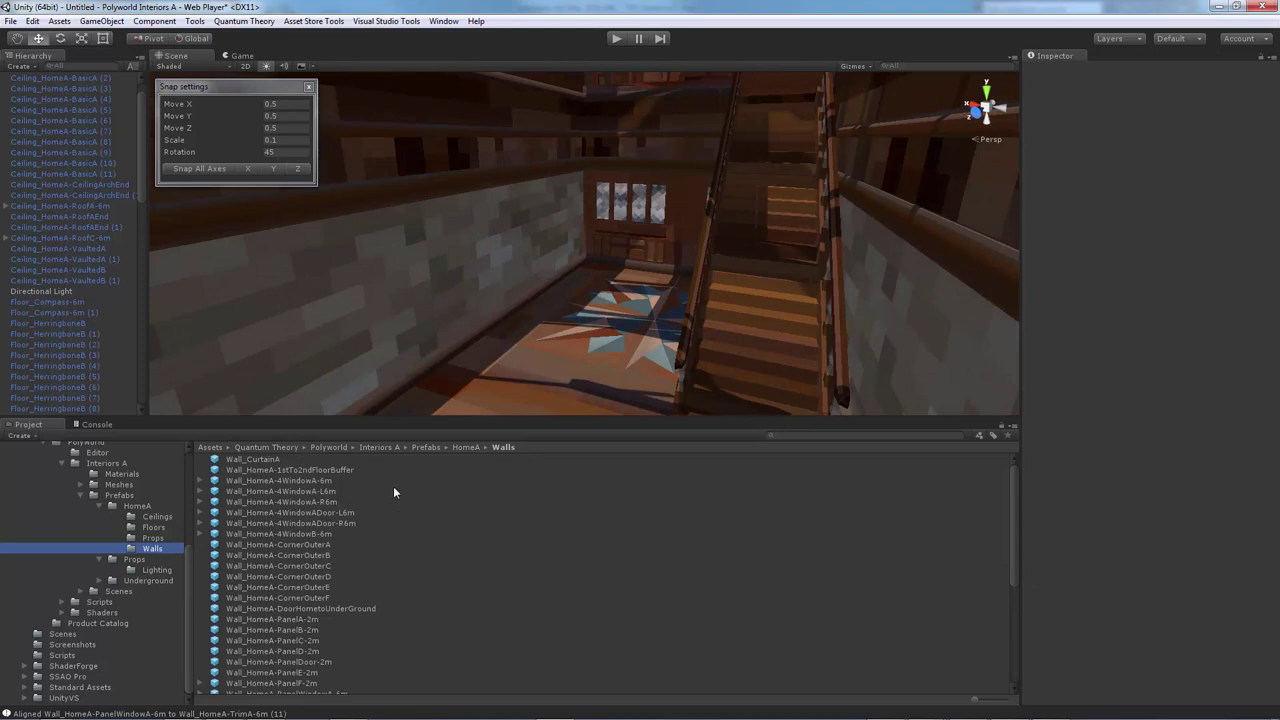
right_click_drag(543, 288, 418, 368)
left_click(285, 609)
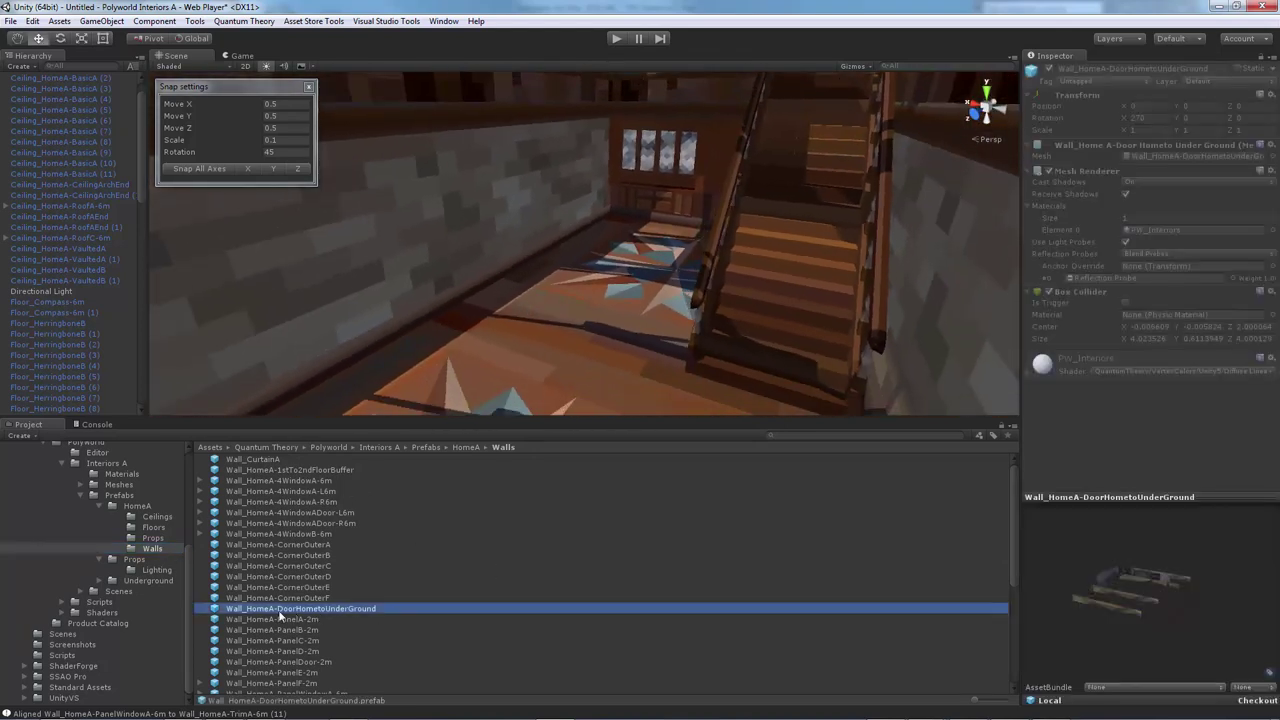
left_click_drag(328, 612, 551, 339)
key("f")
right_click_drag(489, 290, 440, 302)
key("e")
left_click_drag(728, 297, 946, 296, "ctrl")
right_click_drag(802, 297, 621, 302)
left_click(203, 169)
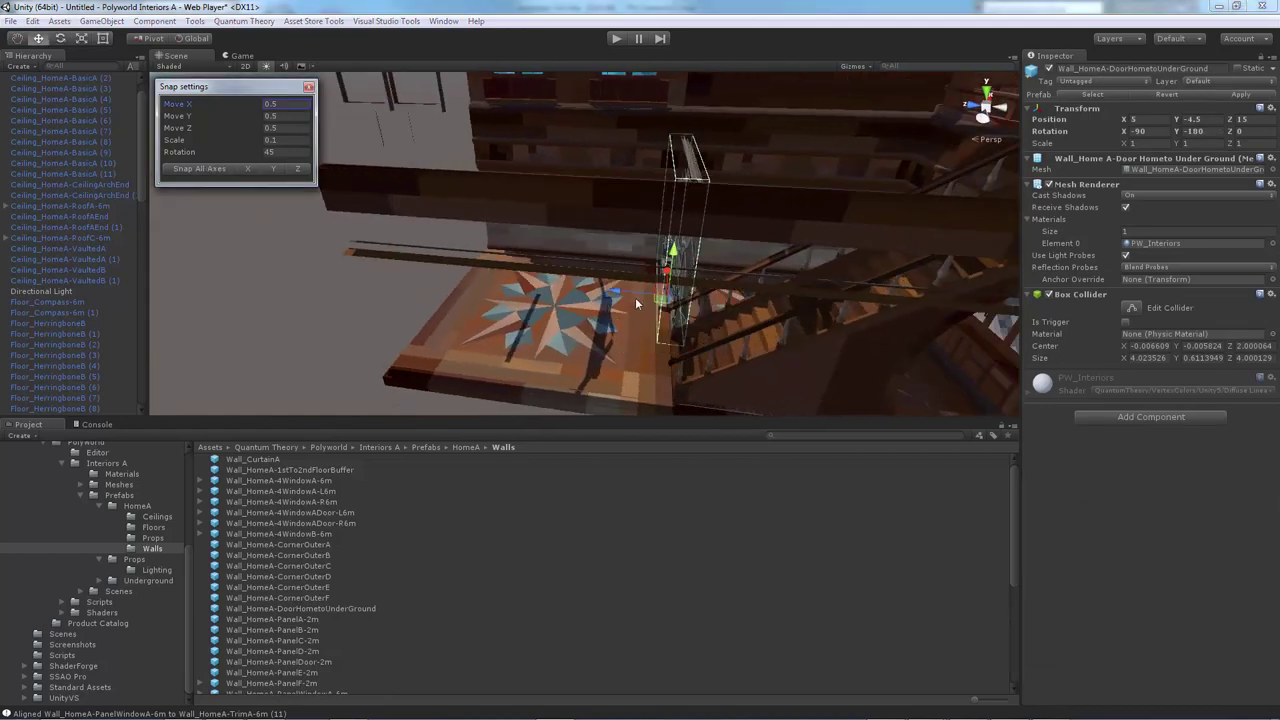
Move the DoorHometoUnderGround wall to Z 21 at the far end of the compass floor.
left_click_drag(614, 292, 392, 276, "ctrl")
right_click_drag(545, 295, 505, 300)
left_click_drag(479, 283, 521, 286, "ctrl")
right_click_drag(521, 286, 440, 287)
left_click(440, 287)
right_click_drag(608, 303, 560, 248)
key("s")
left_click(607, 280)
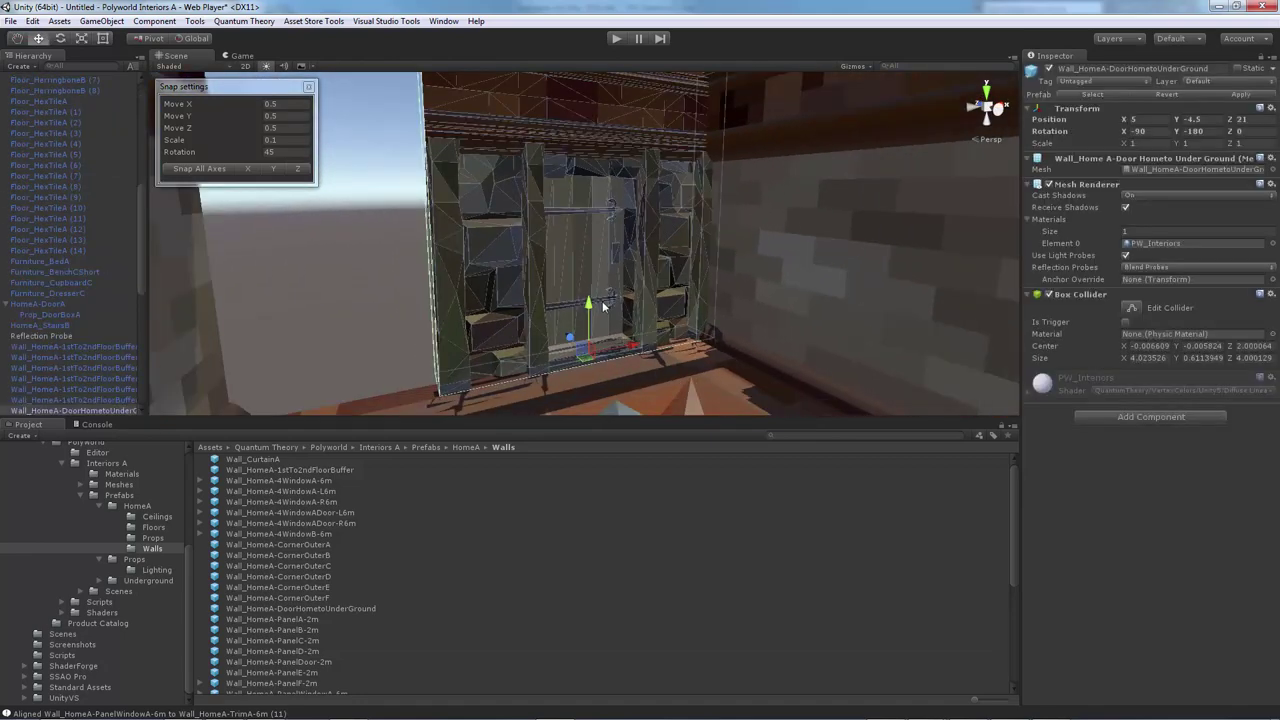
key("f")
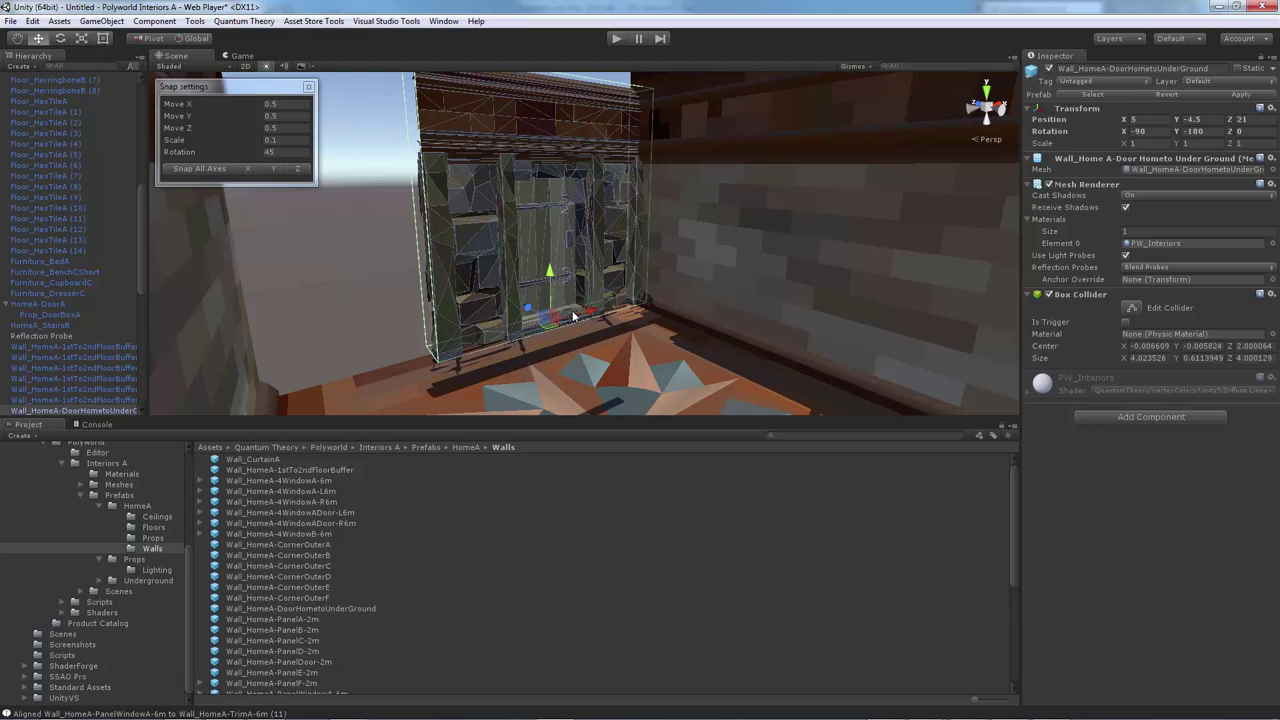
left_click(408, 311)
Browse the Floors, Props and Walls folders of the Underground prefabs and view the open area beside the building.
left_click_drag(440, 309, 404, 305, "alt")
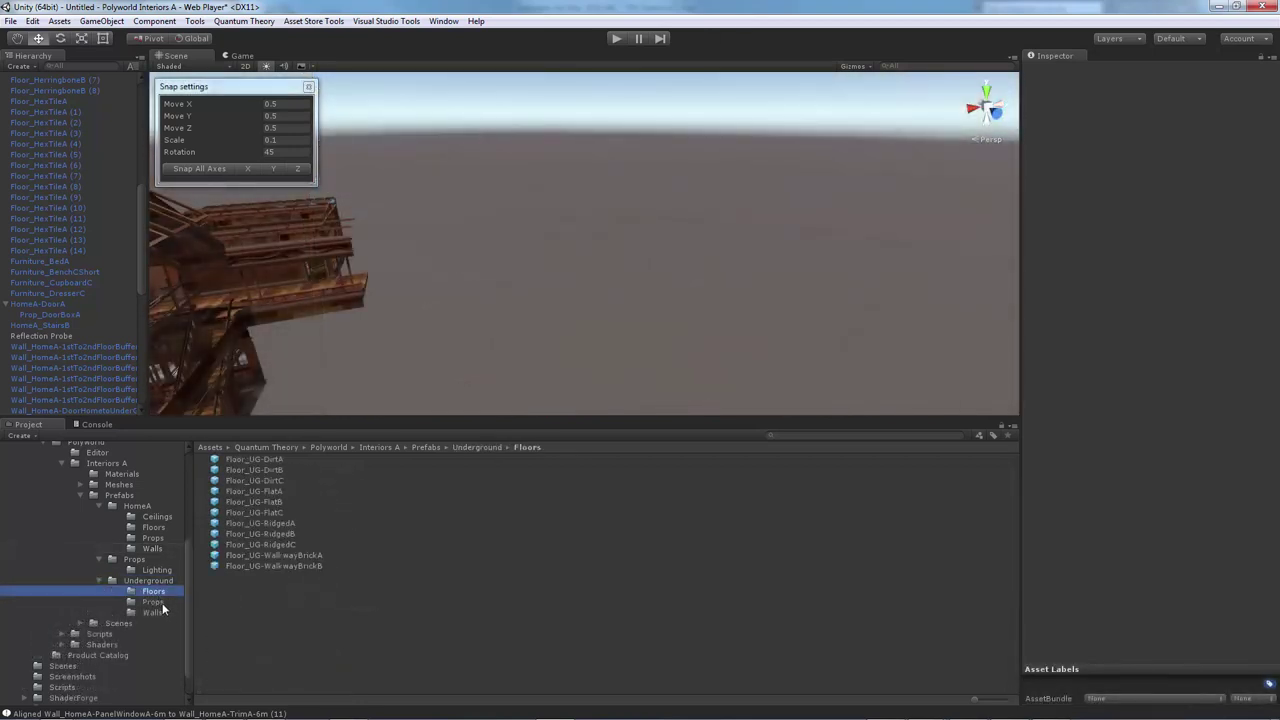
left_click(158, 602)
left_click(160, 612)
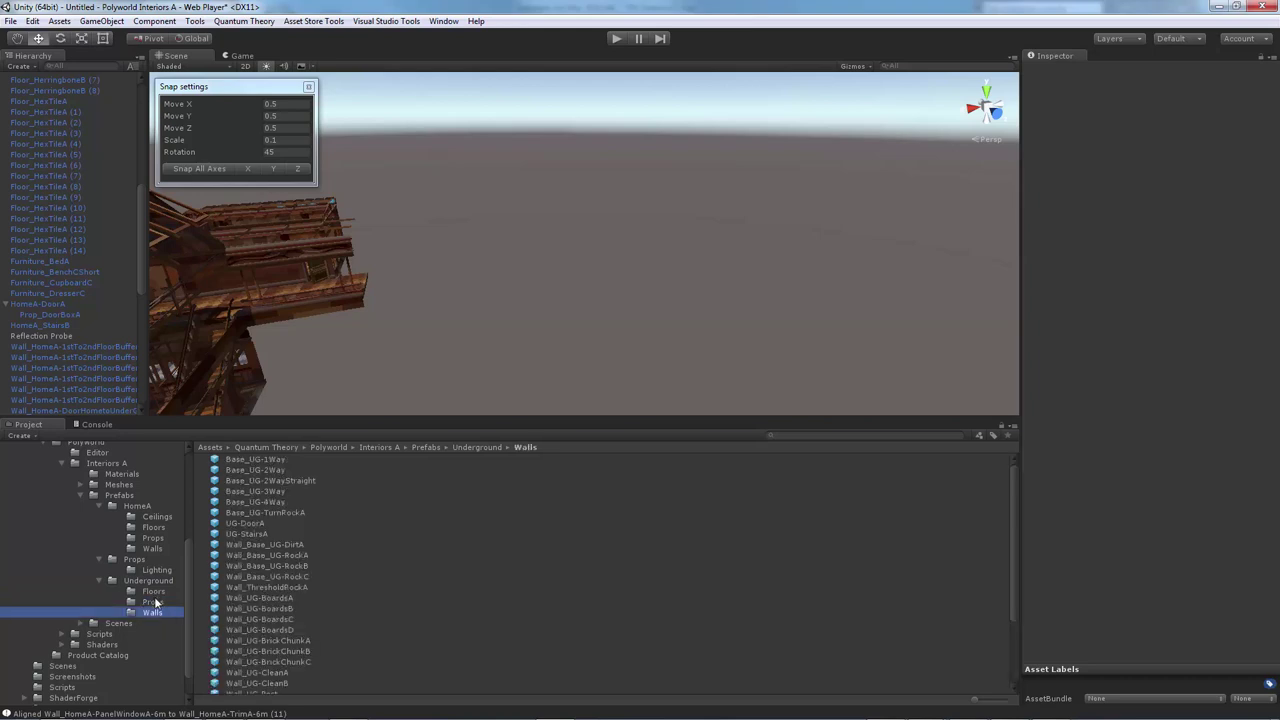
left_click(153, 592)
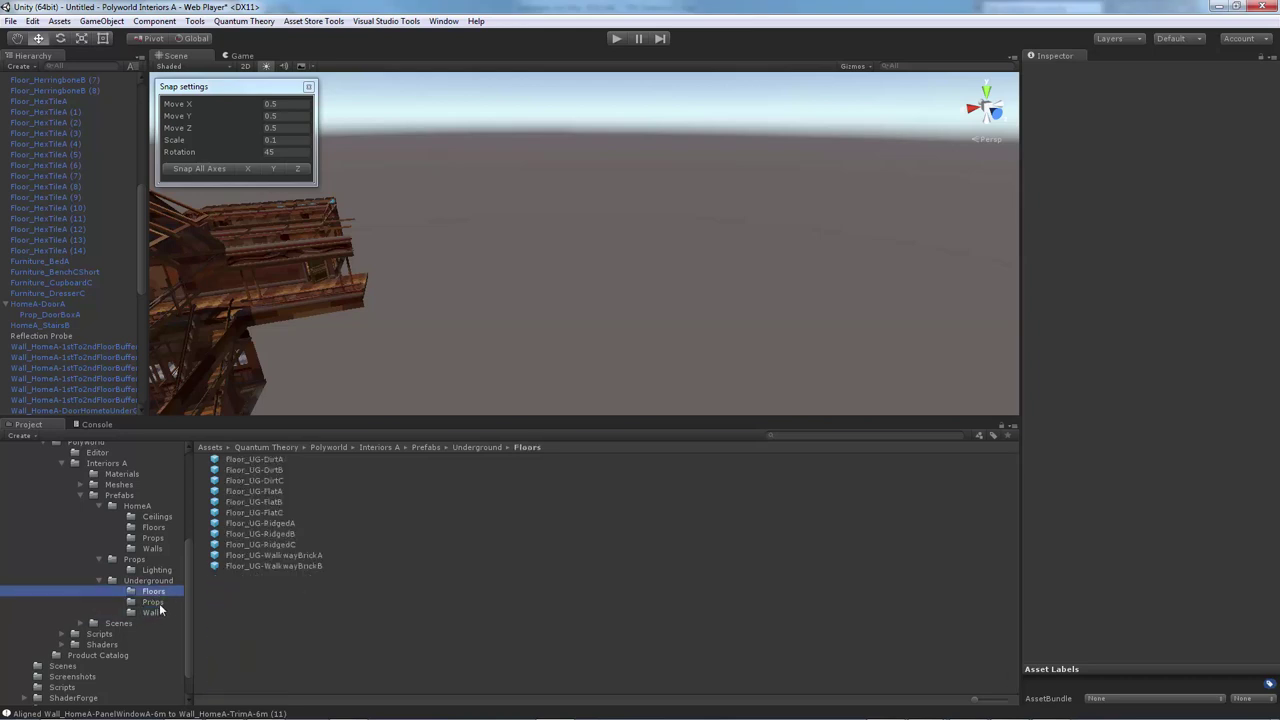
left_click(162, 613)
left_click(164, 602)
mouse_move(464, 334)
right_mouse_down()
mouse_move(469, 348)
mouse_move(488, 336)
right_mouse_up()
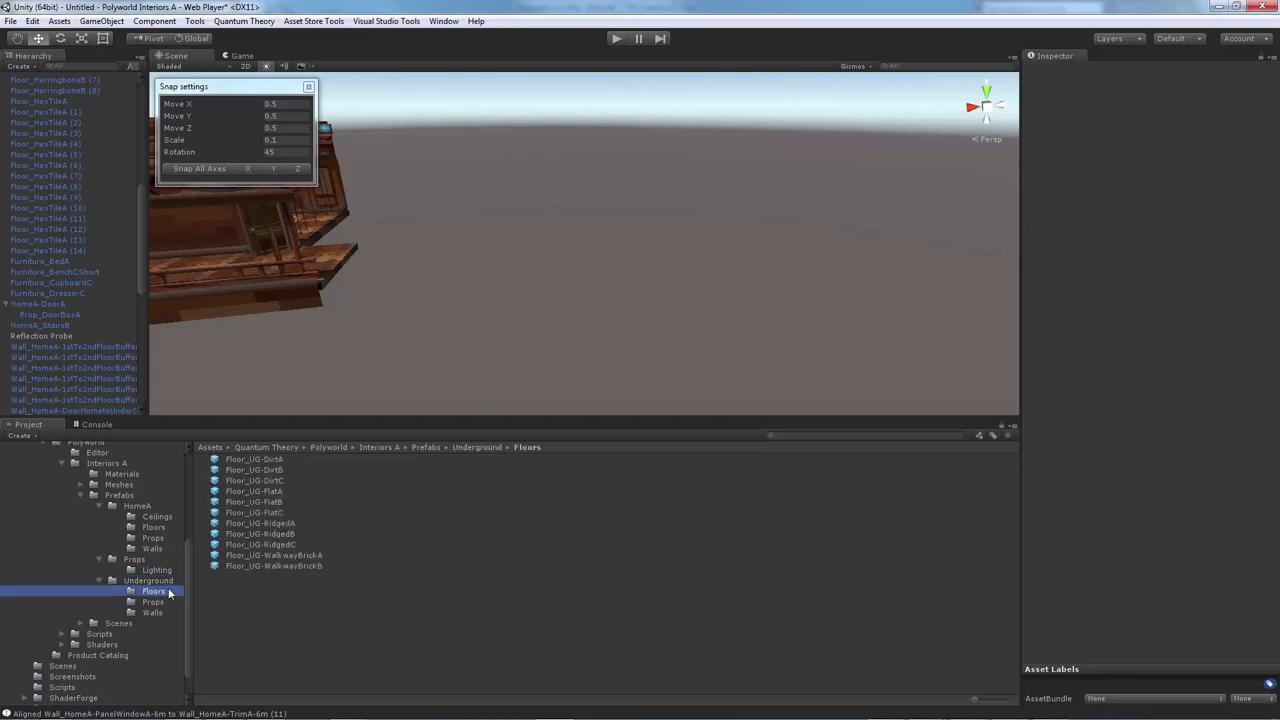
right_click_drag(532, 312, 526, 323)
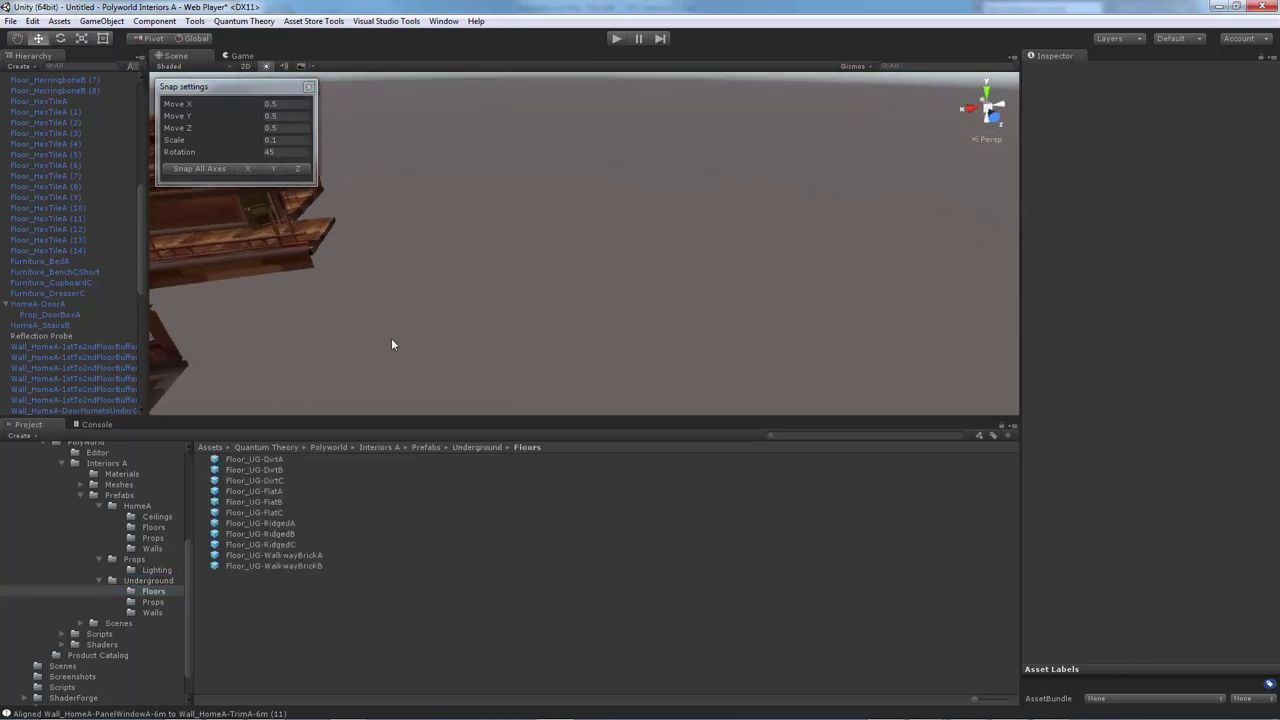
right_click_drag(393, 339, 362, 371)
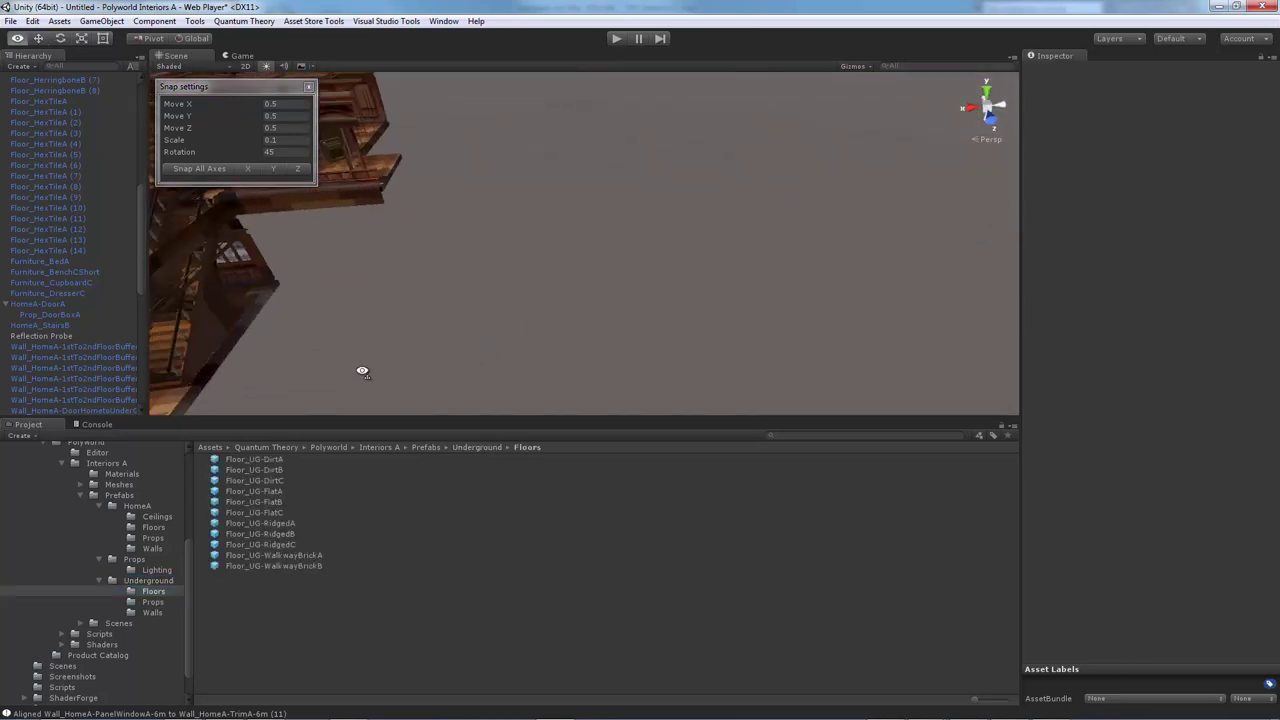
Preview the underground floor prefabs, covering the Dirt, Flat, Ridged and WalkwayBrick types.
left_click(294, 461)
key("Down")
key("Down")
key("Down")
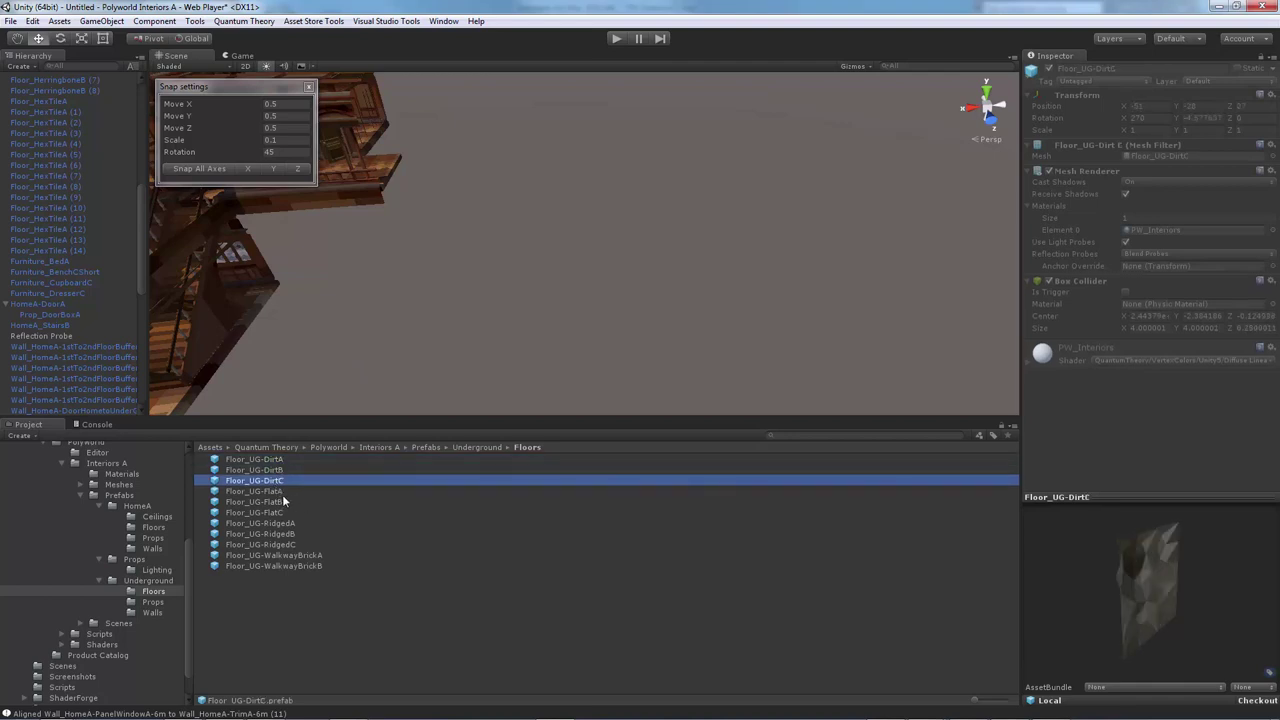
left_click_drag(1095, 550, 995, 572)
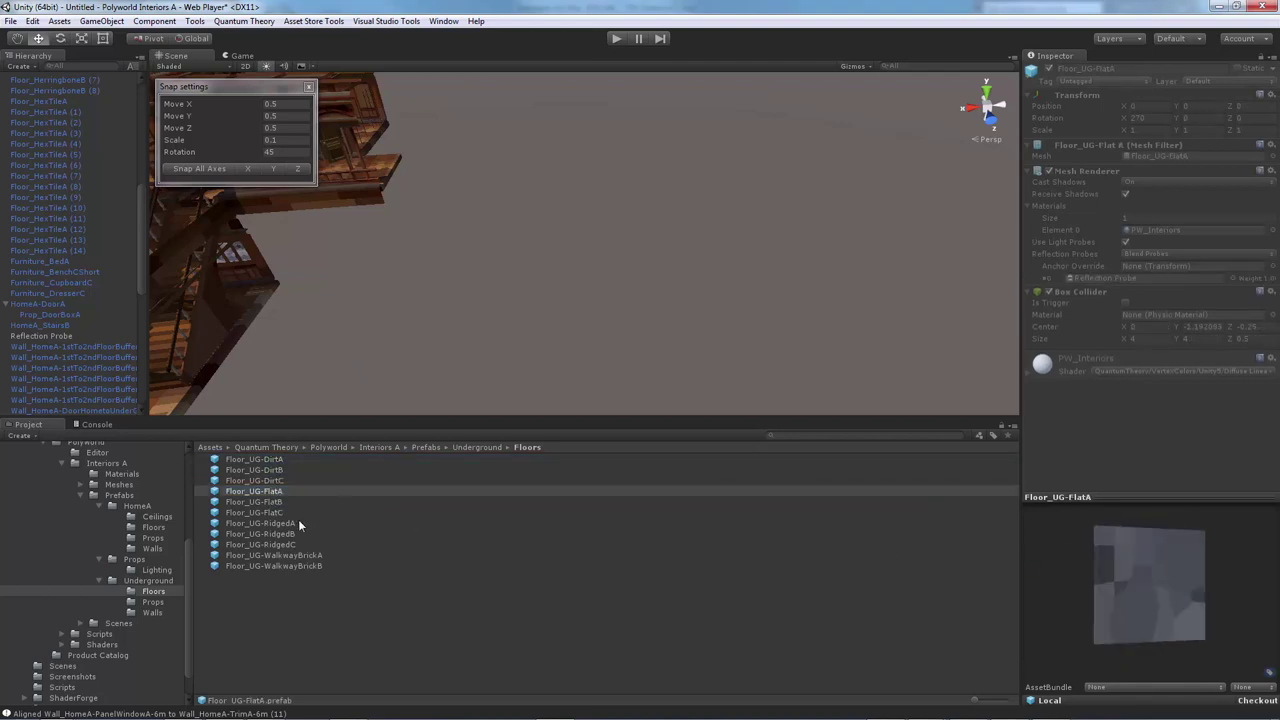
left_click(262, 523)
left_click_drag(1150, 542, 1104, 544)
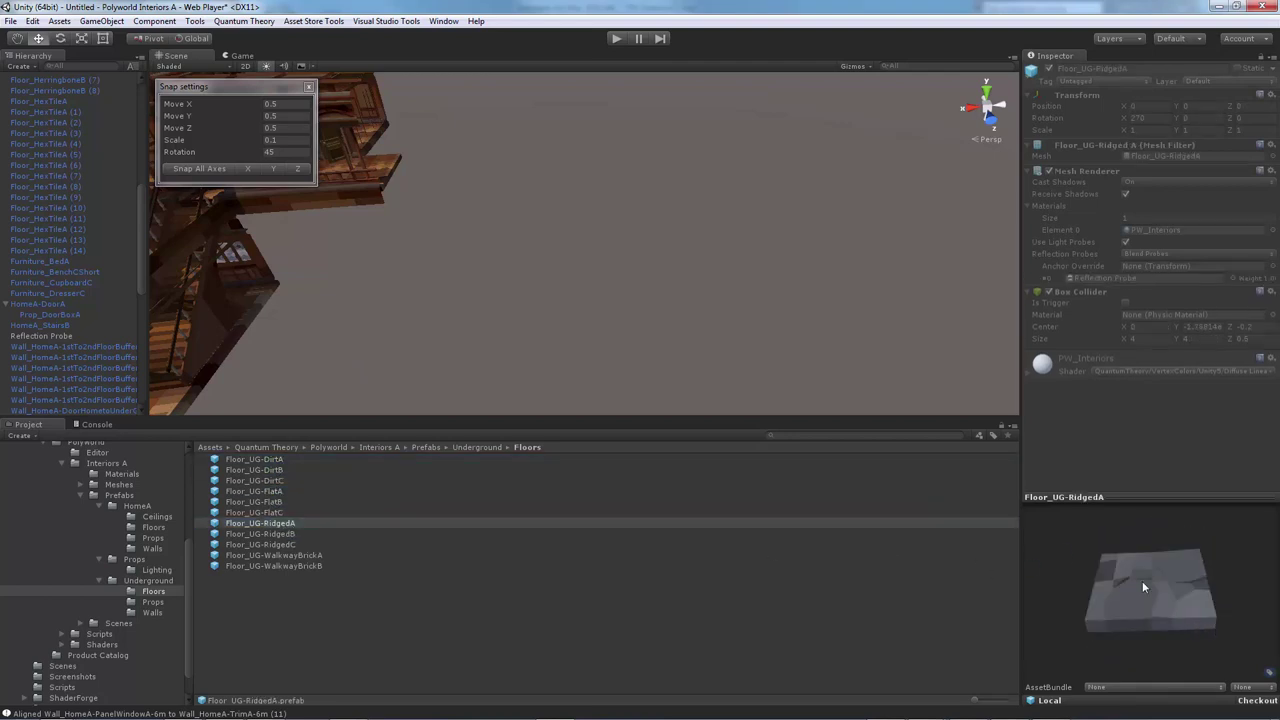
left_click(300, 555)
left_click_drag(1075, 578, 1099, 623)
left_click(677, 566)
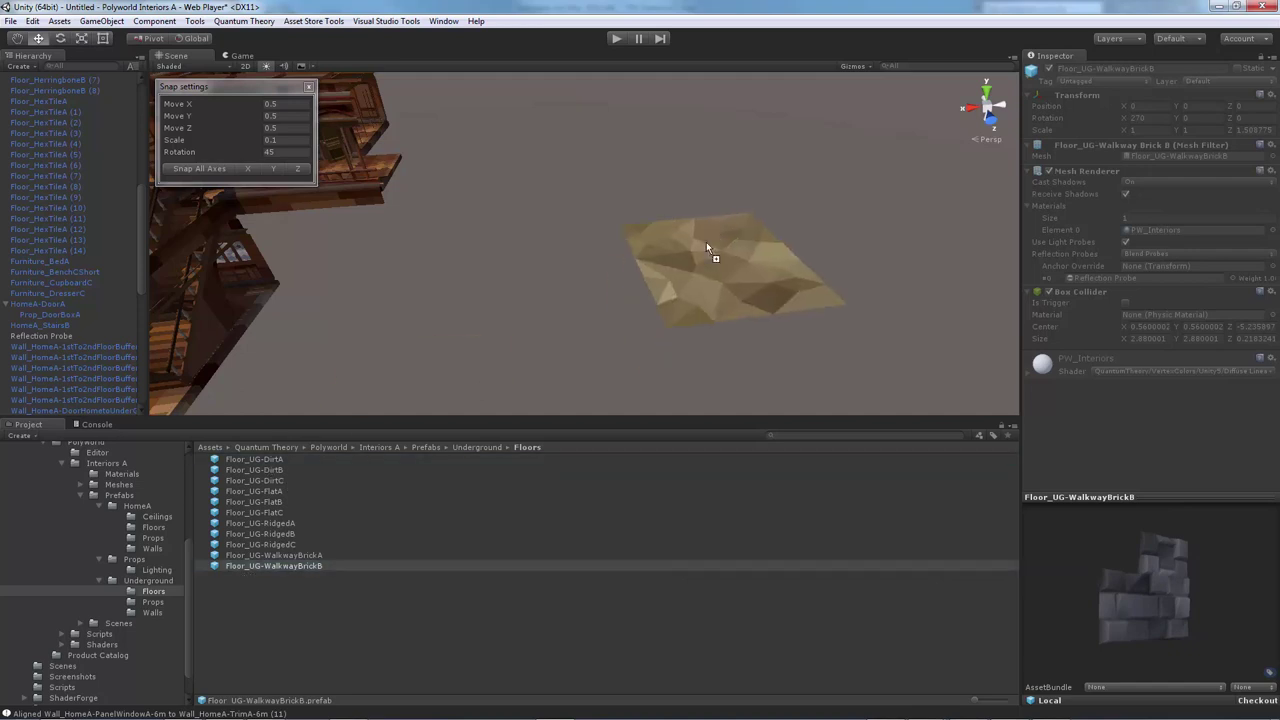
Place a Floor_UG-DirtA tile in the open area beside the building and snap it on all axes.
left_click_drag(705, 244, 700, 250)
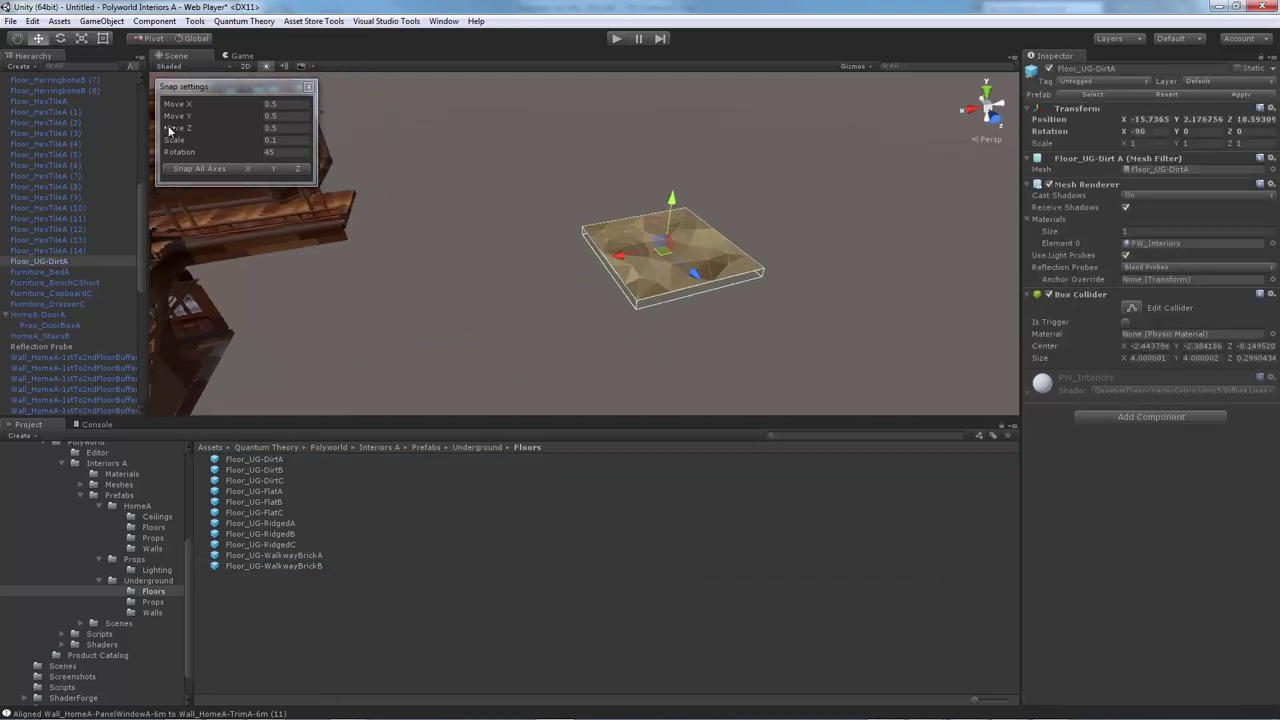
left_click(194, 169)
right_click_drag(568, 243, 618, 214)
left_click(561, 250)
left_click_drag(561, 249, 400, 270, "alt")
right_click_drag(590, 325, 830, 320)
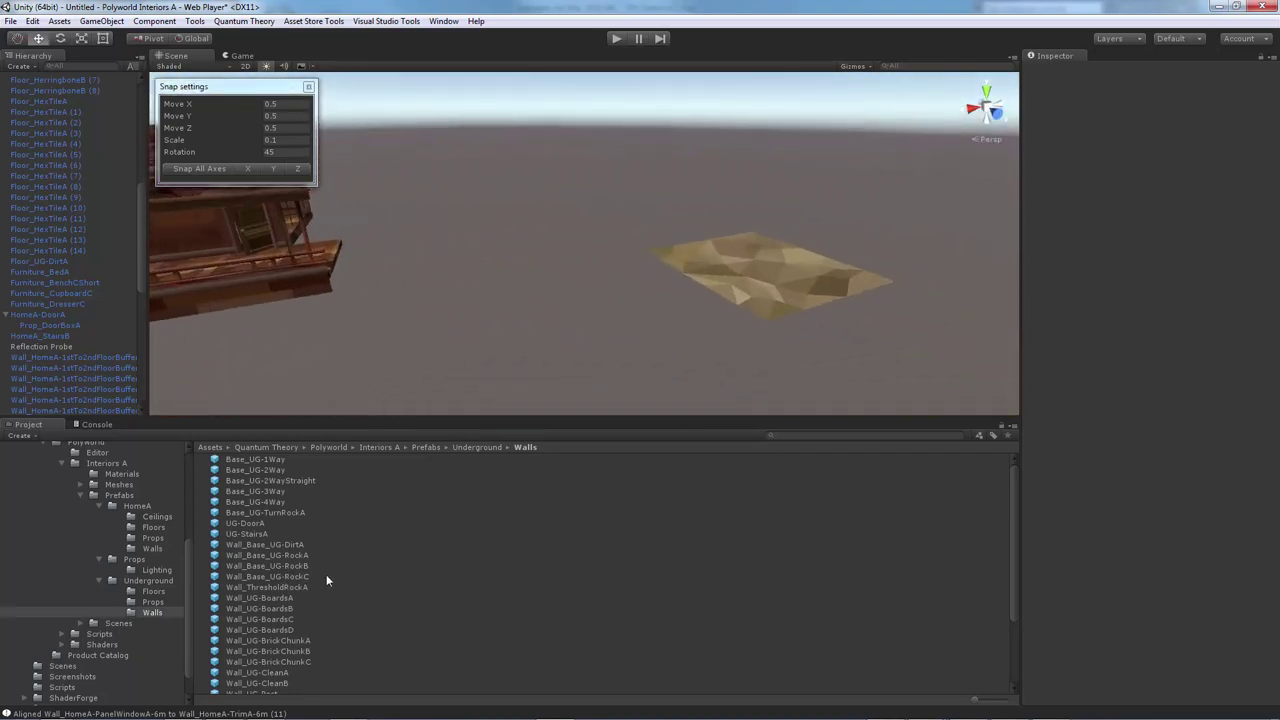
left_click(246, 460)
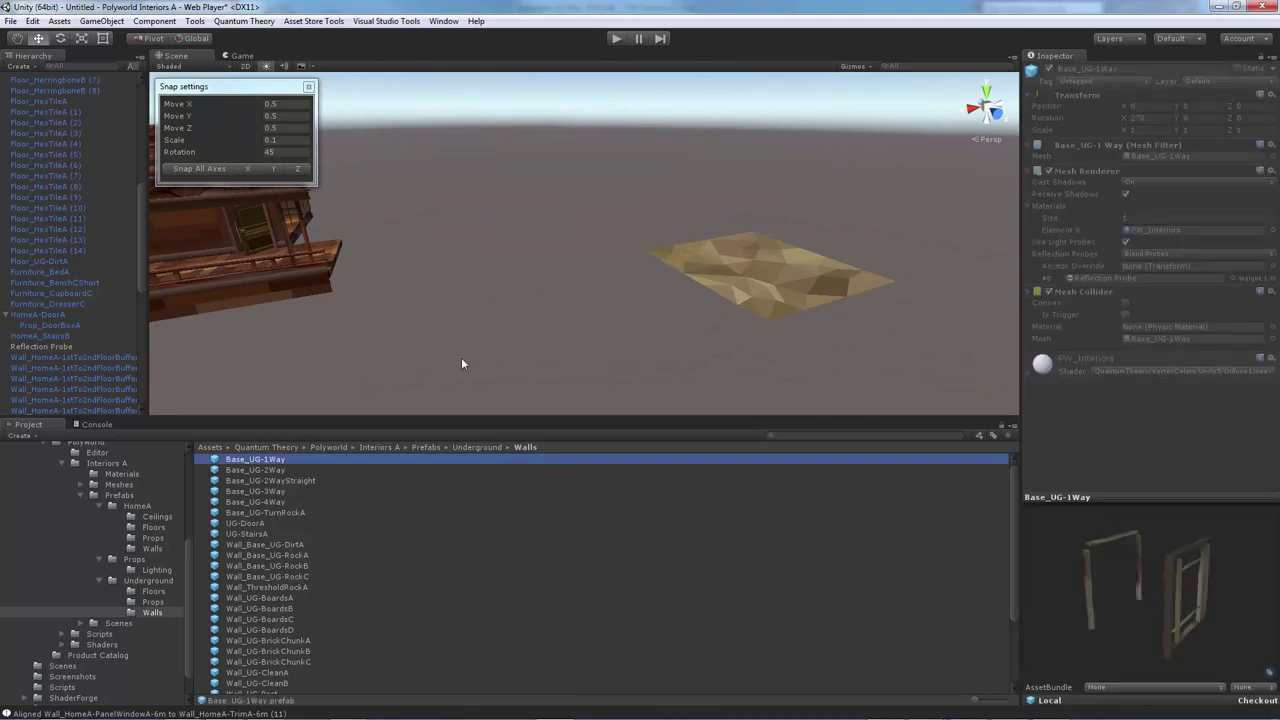
right_click_drag(696, 218, 767, 264)
left_click_drag(302, 471, 546, 241)
right_click_drag(546, 241, 502, 228)
key("Delete")
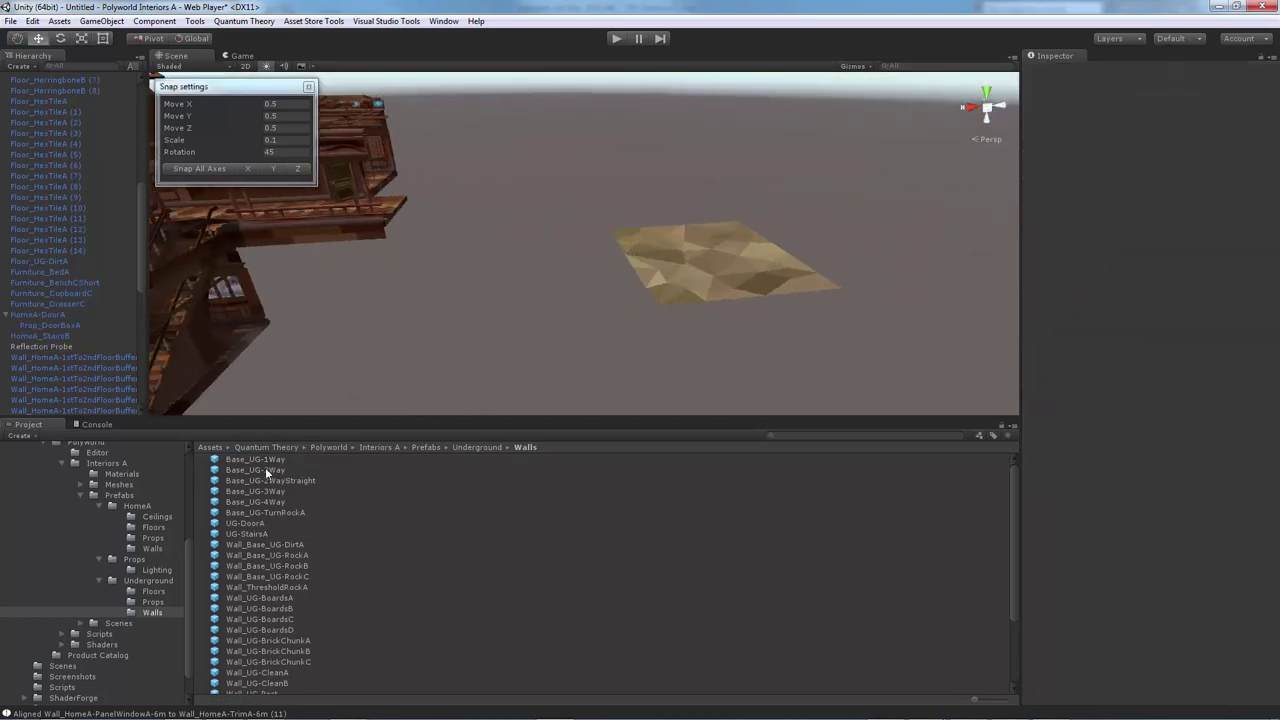
Preview the Base_UG 2Way, 2WayStraight, 3Way and 4Way prefabs.
left_click(266, 469)
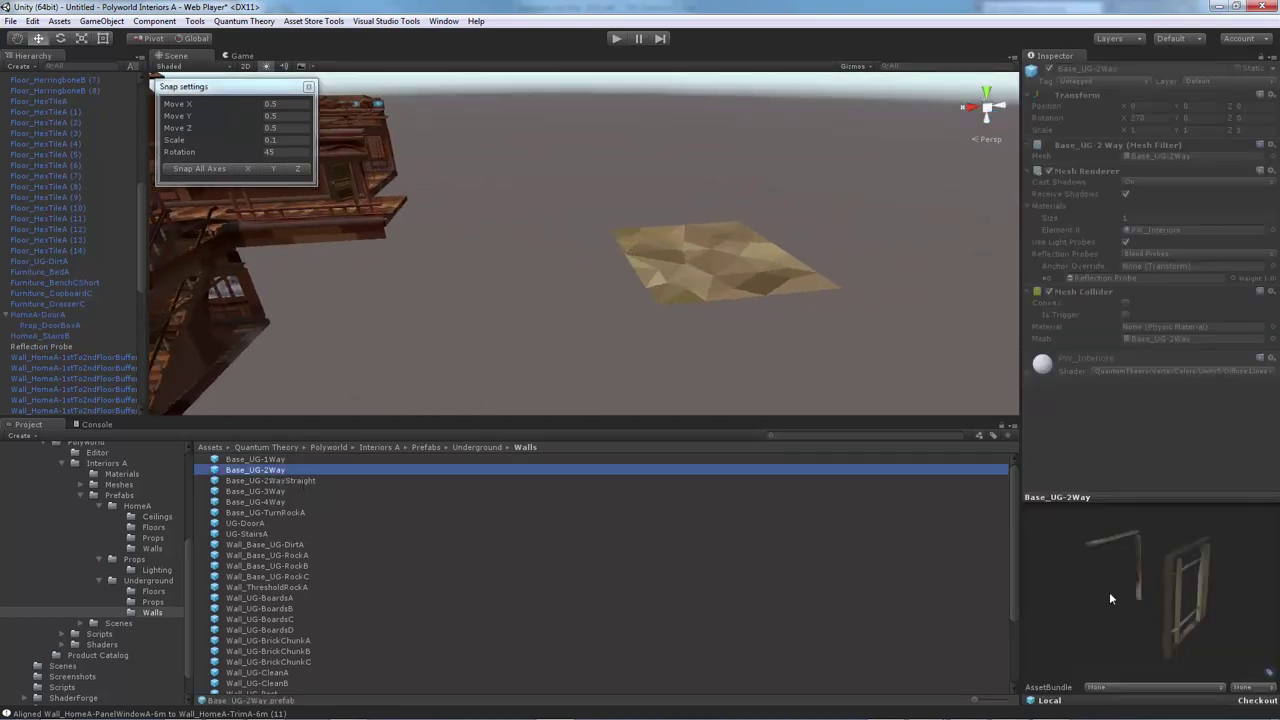
left_click_drag(1174, 594, 1279, 606)
left_click(328, 478)
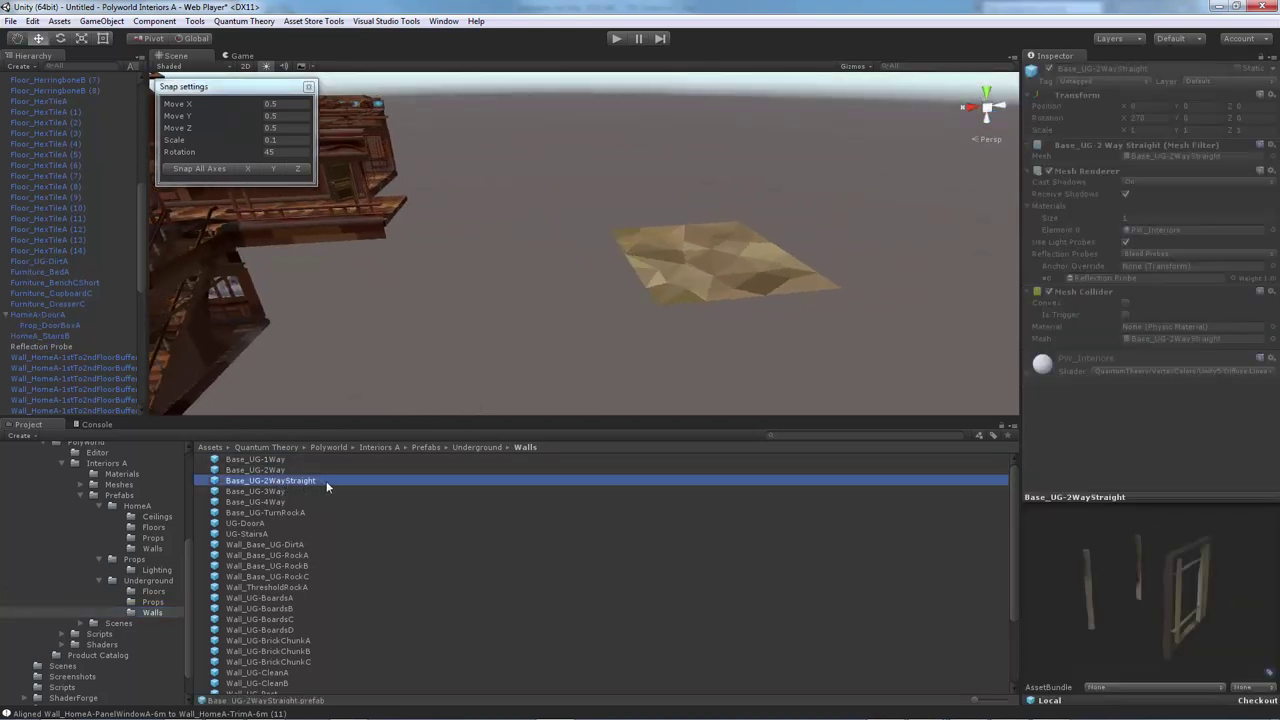
left_click(260, 491)
left_click(272, 502)
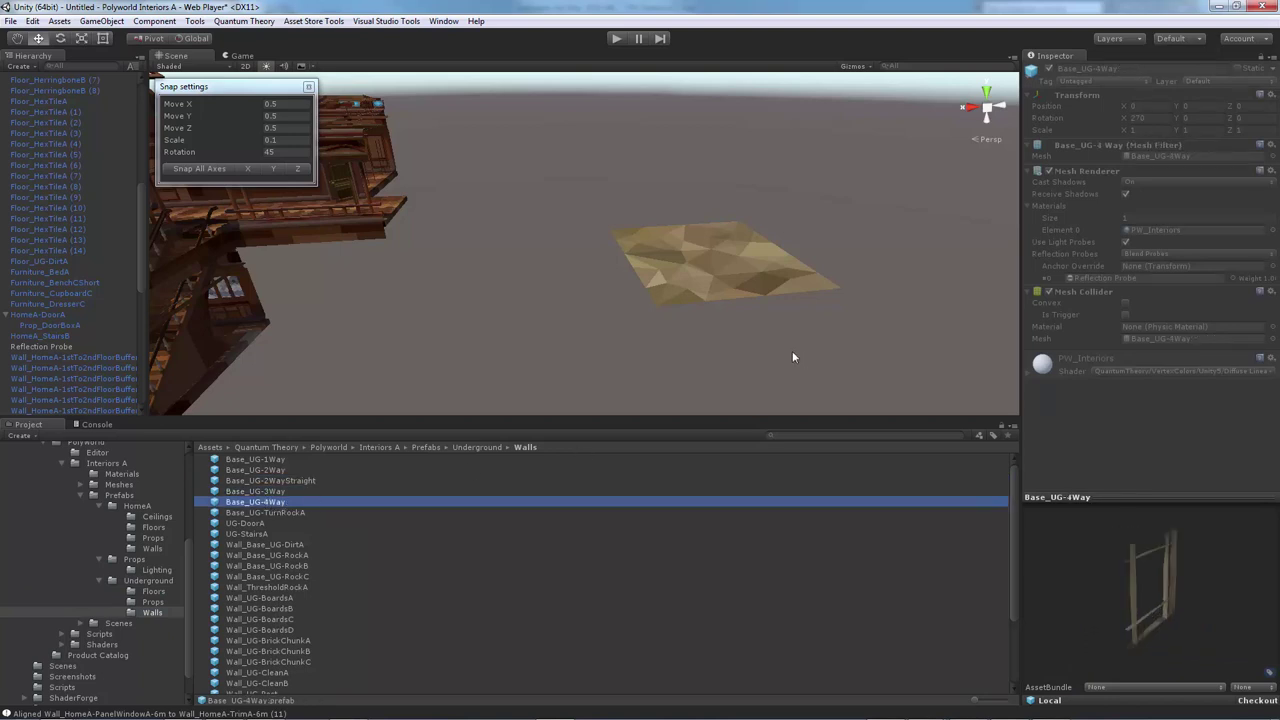
right_click_drag(620, 300, 687, 303)
right_click_drag(602, 259, 656, 266)
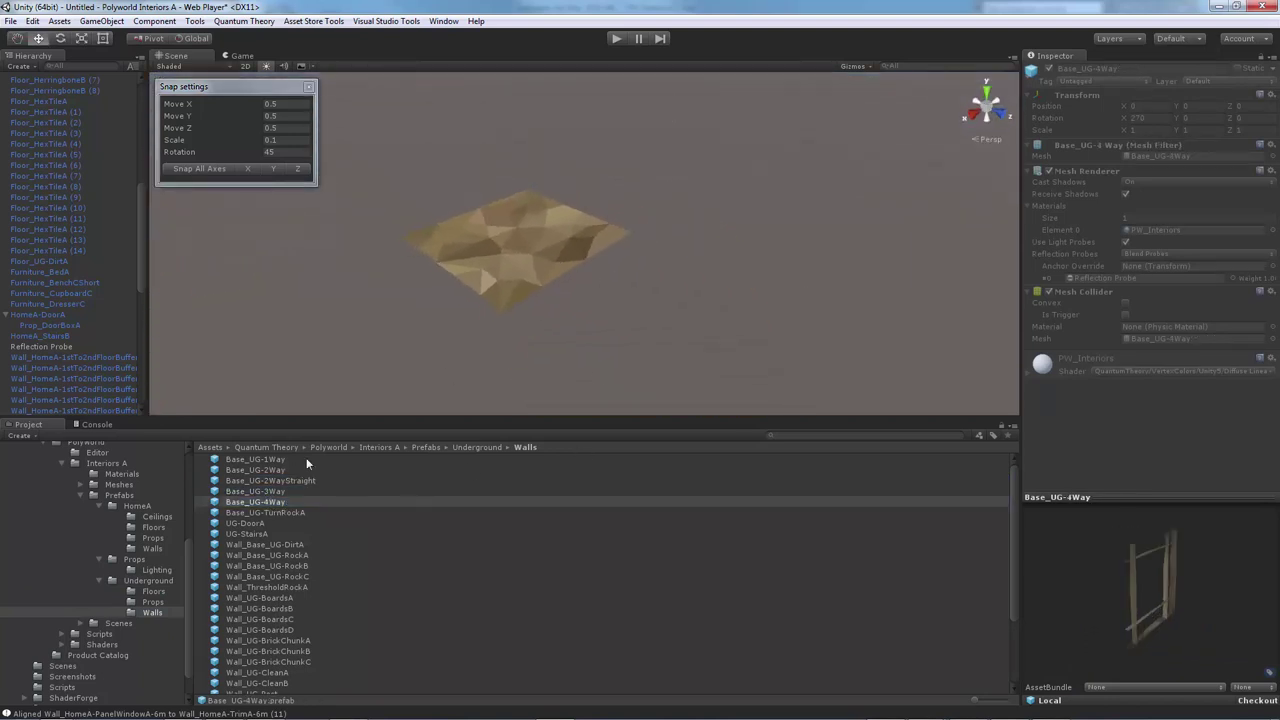
Add the Base_UG-2Way frame over the dirt floor and snap it on all axes.
left_click_drag(268, 470, 500, 200)
left_click(192, 169)
left_click_drag(420, 265, 545, 310, "alt")
scroll(520, 323, "down", 5)
left_click_drag(492, 377, 504, 333, "alt")
Add a Wall_Base_UG-DirtA wall along one railed edge of the dirt floor and snap it on all axes.
left_click(291, 546)
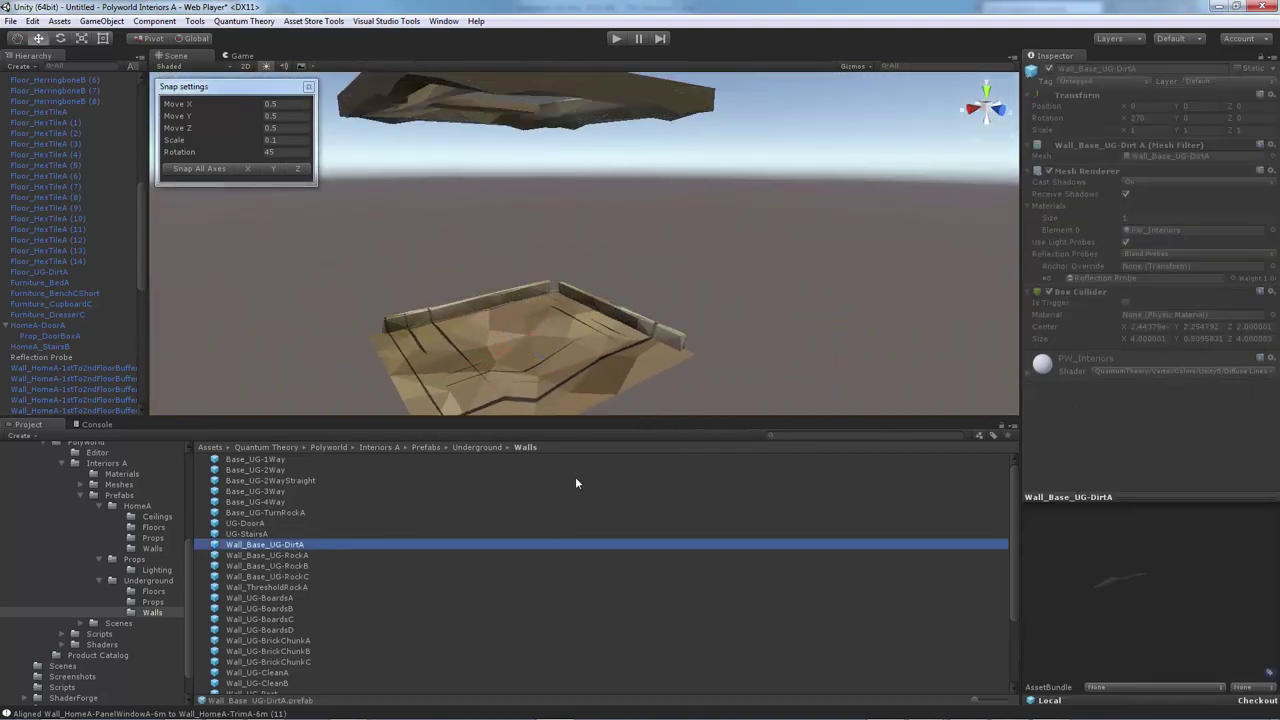
left_click_drag(549, 331, 548, 328)
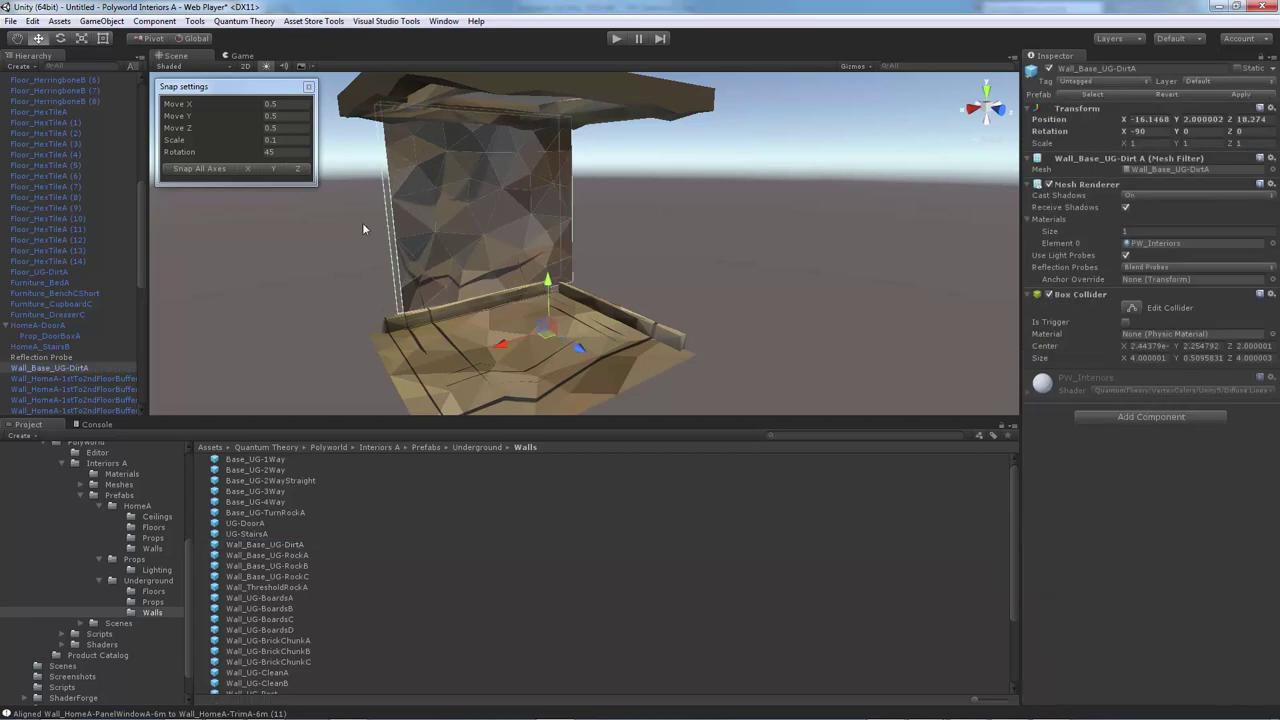
left_click(205, 168)
mouse_move(470, 277)
left_mouse_down("alt")
mouse_move(643, 284)
mouse_move(479, 318)
mouse_move(537, 316)
mouse_move(557, 283)
mouse_move(485, 270)
mouse_move(512, 282)
mouse_move(490, 281)
left_mouse_up("alt")
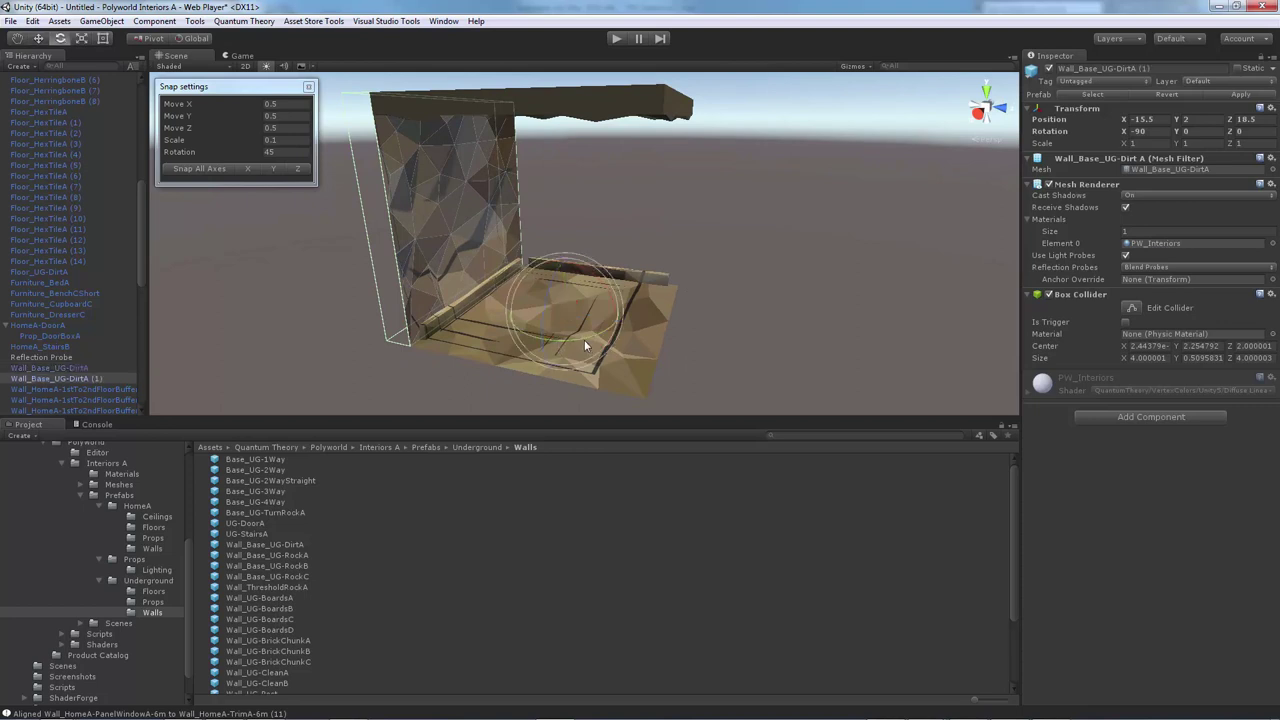
left_click_drag(545, 341, 394, 326, "ctrl")
left_click(394, 326)
key("w")
right_click_drag(396, 327, 406, 278)
key("s")
key("s")
left_click(638, 195)
key("Delete")
key("w")
right_click_drag(588, 270, 490, 325)
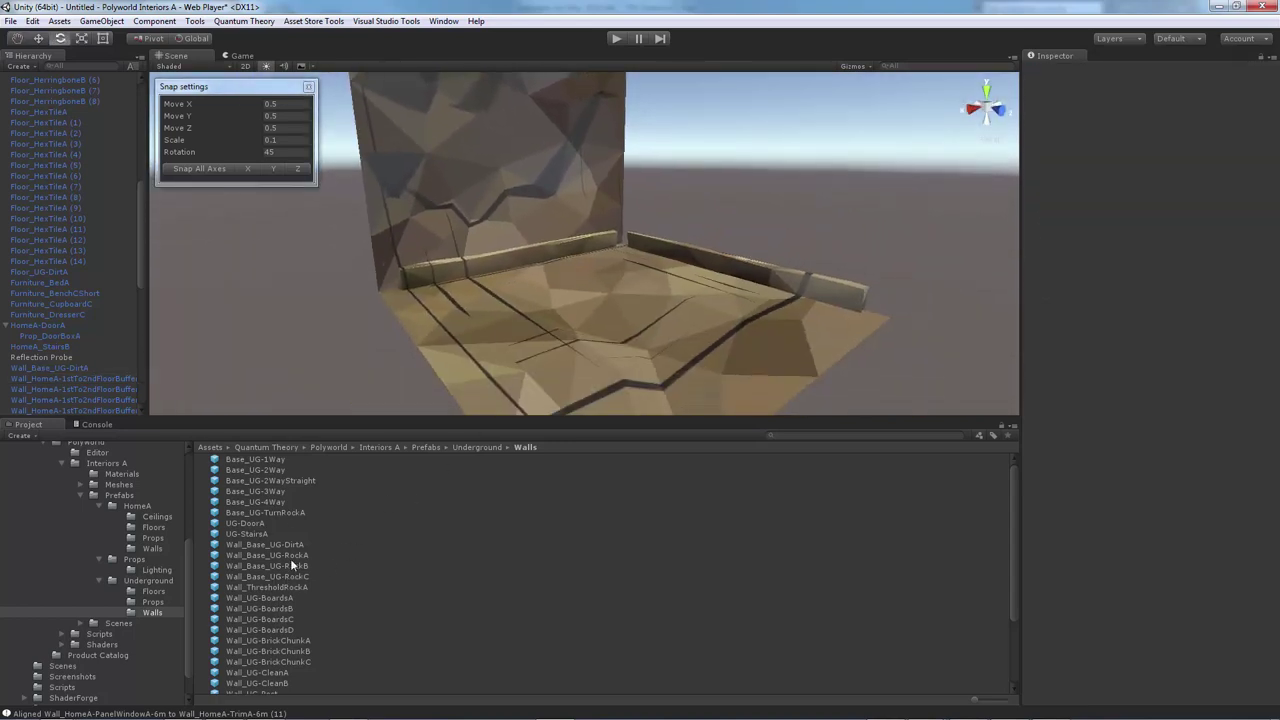
Add a Wall_Base_UG-RockA wall, snapped to the grid and rotated to stand along the railed edge next to the dirt wall.
left_click_drag(291, 558, 629, 342)
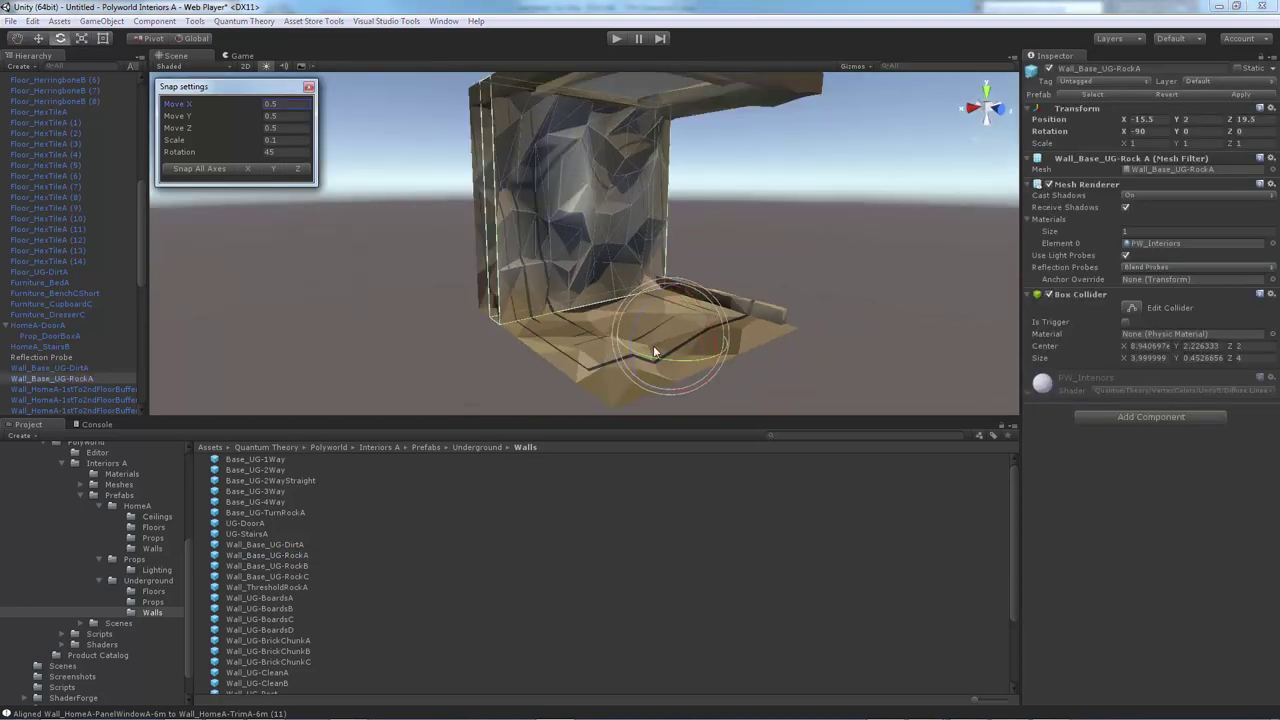
key("w")
left_click_drag(710, 352, 530, 338)
key("e")
left_click(446, 337)
key("w")
right_click_drag(446, 337, 365, 298)
left_click_drag(365, 298, 561, 294, "alt")
left_click_drag(486, 240, 457, 235, "alt")
scroll(444, 239, "up", 3)
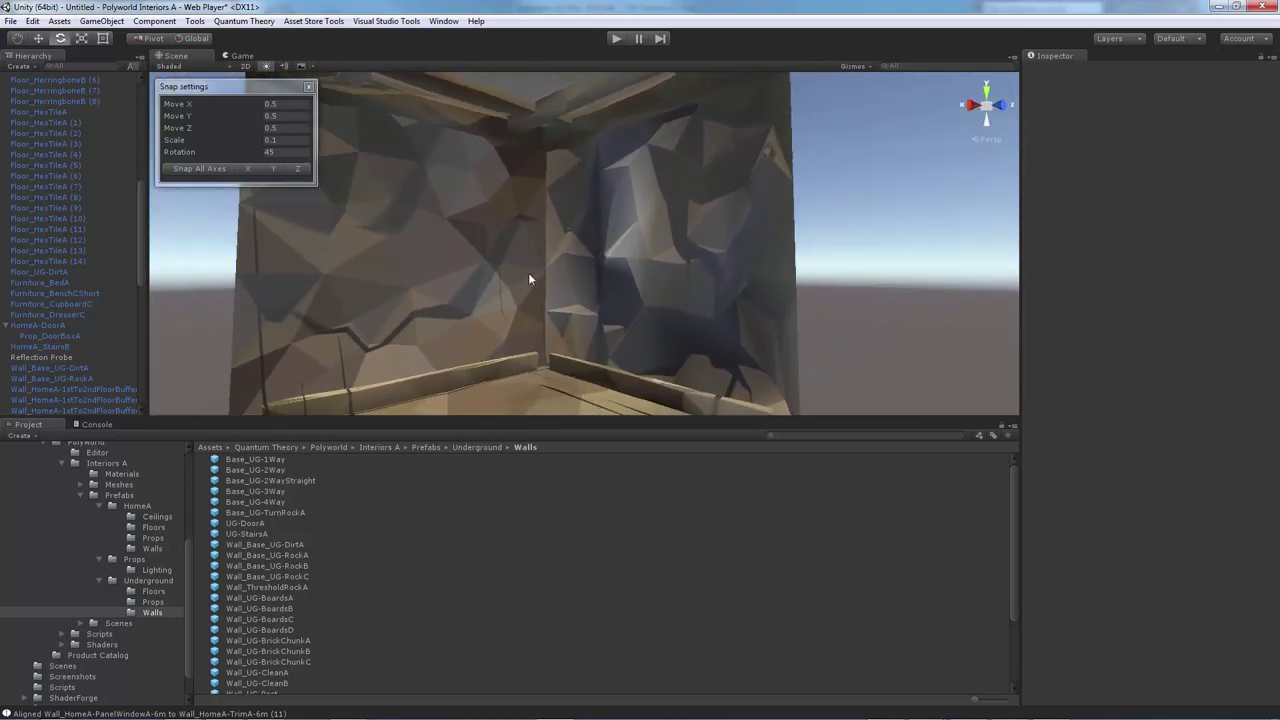
left_click_drag(530, 279, 475, 345, "alt")
scroll(475, 345, "down", 3)
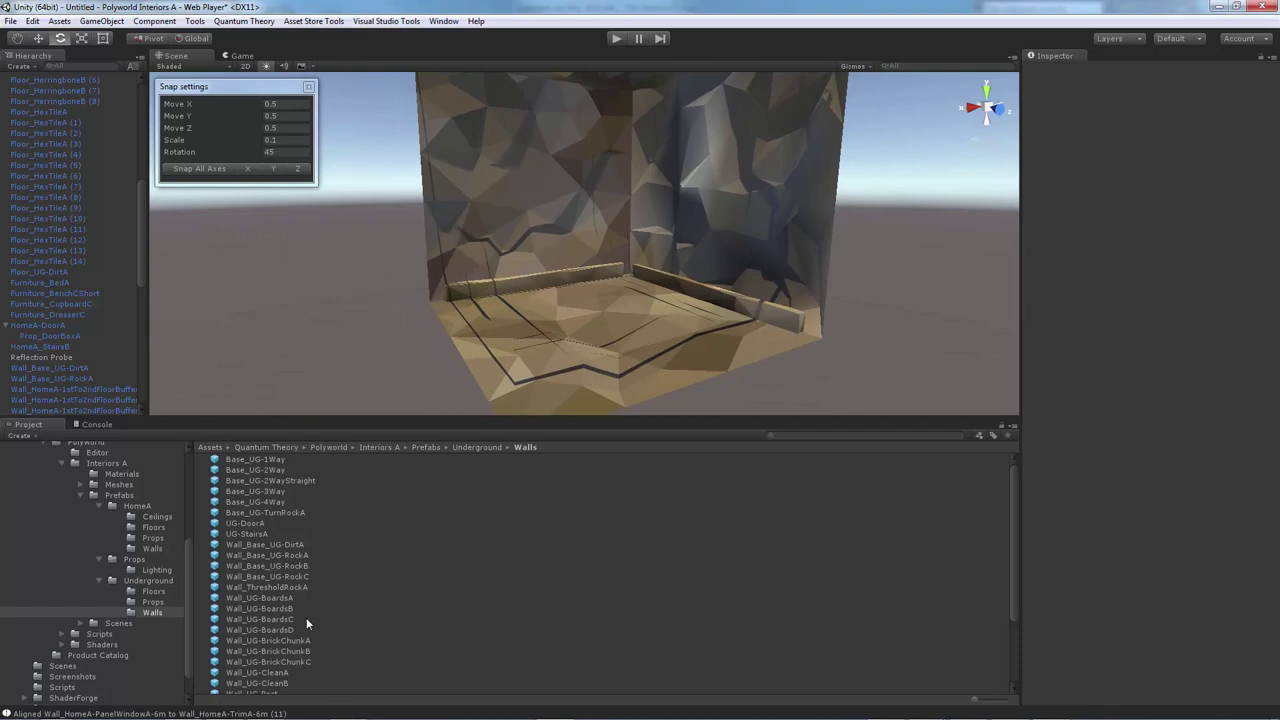
Browse the Underground Props and Walls folders down to the post and stone wall prefabs.
left_click(250, 577)
left_click(151, 601)
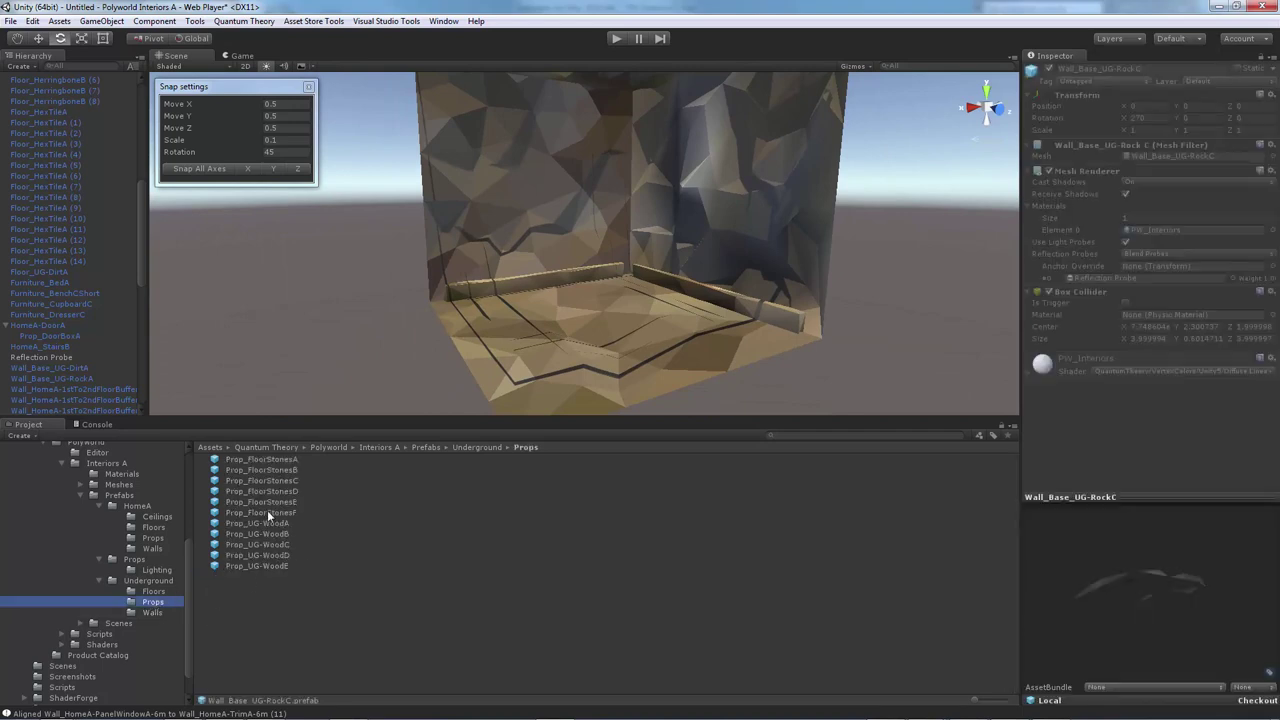
left_click(153, 612)
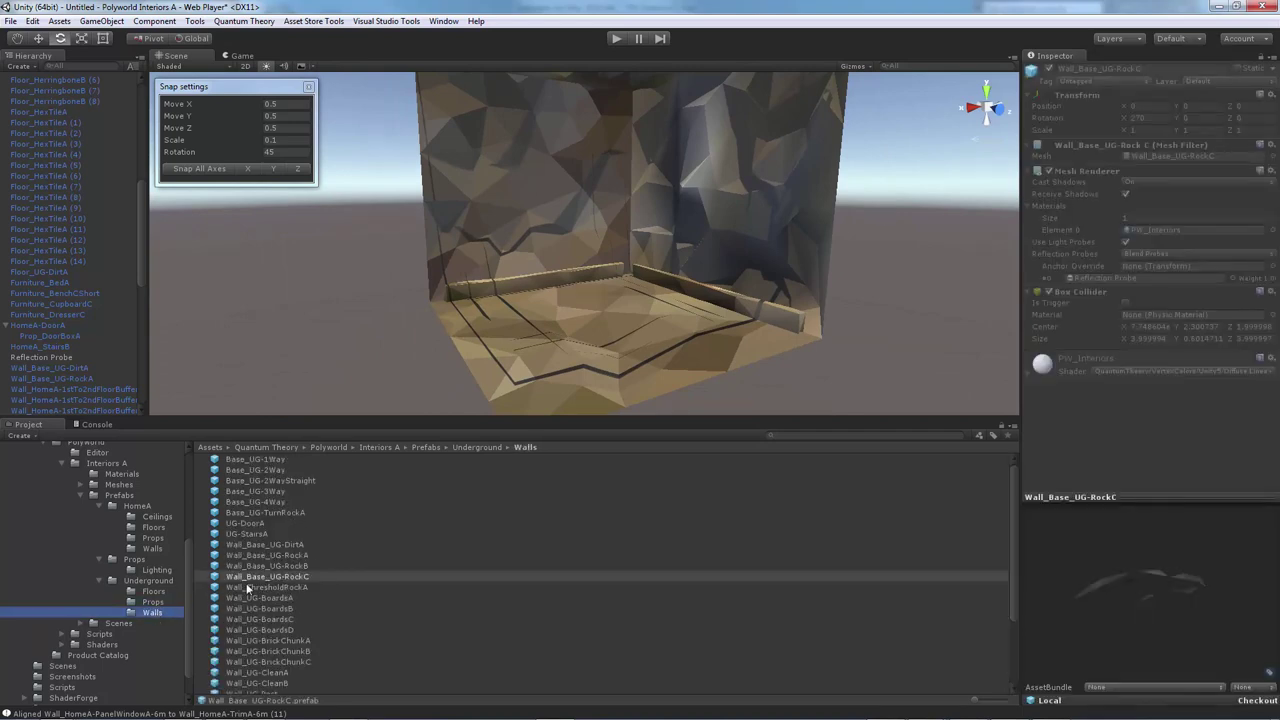
scroll(318, 590, "down", 3)
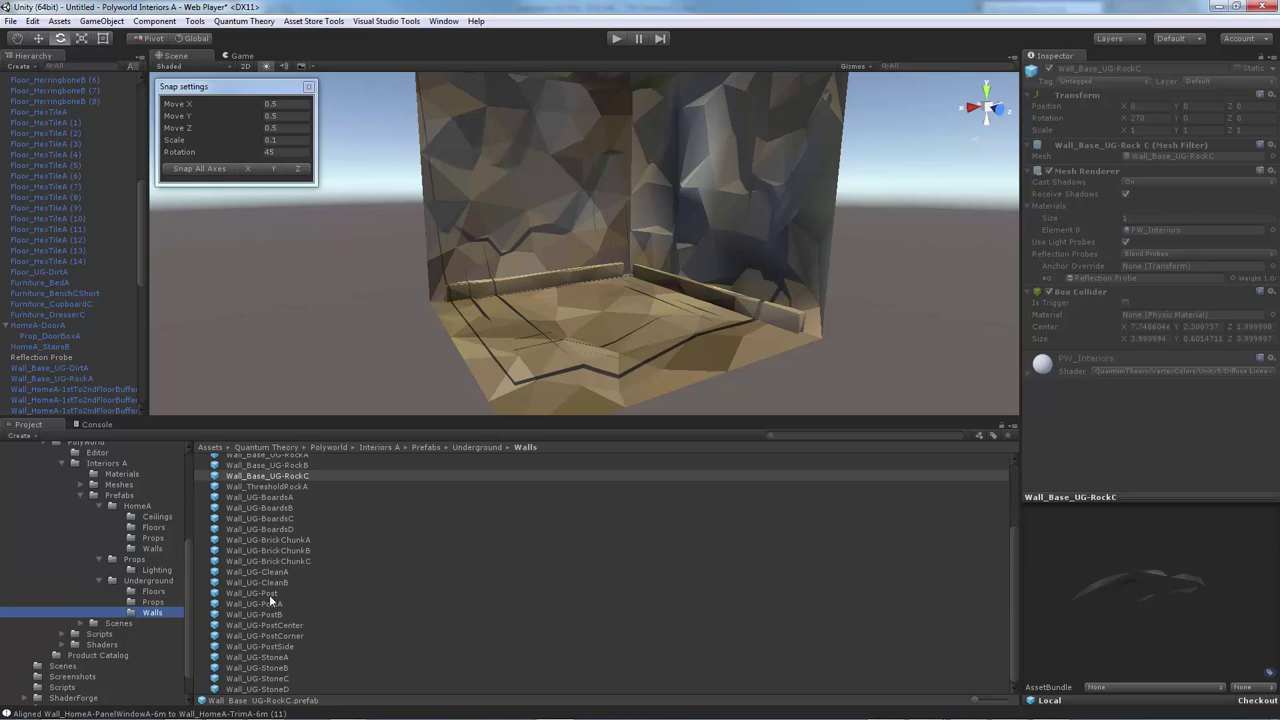
left_click(269, 594)
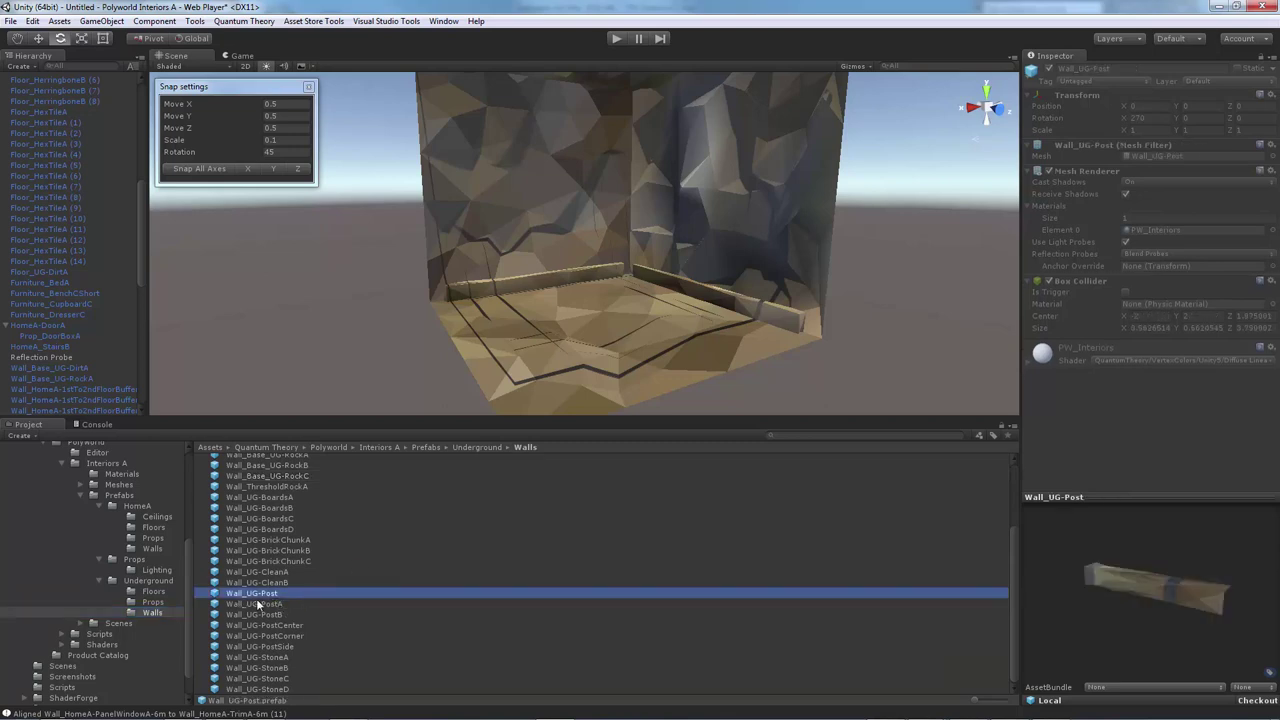
left_click_drag(262, 598, 632, 287)
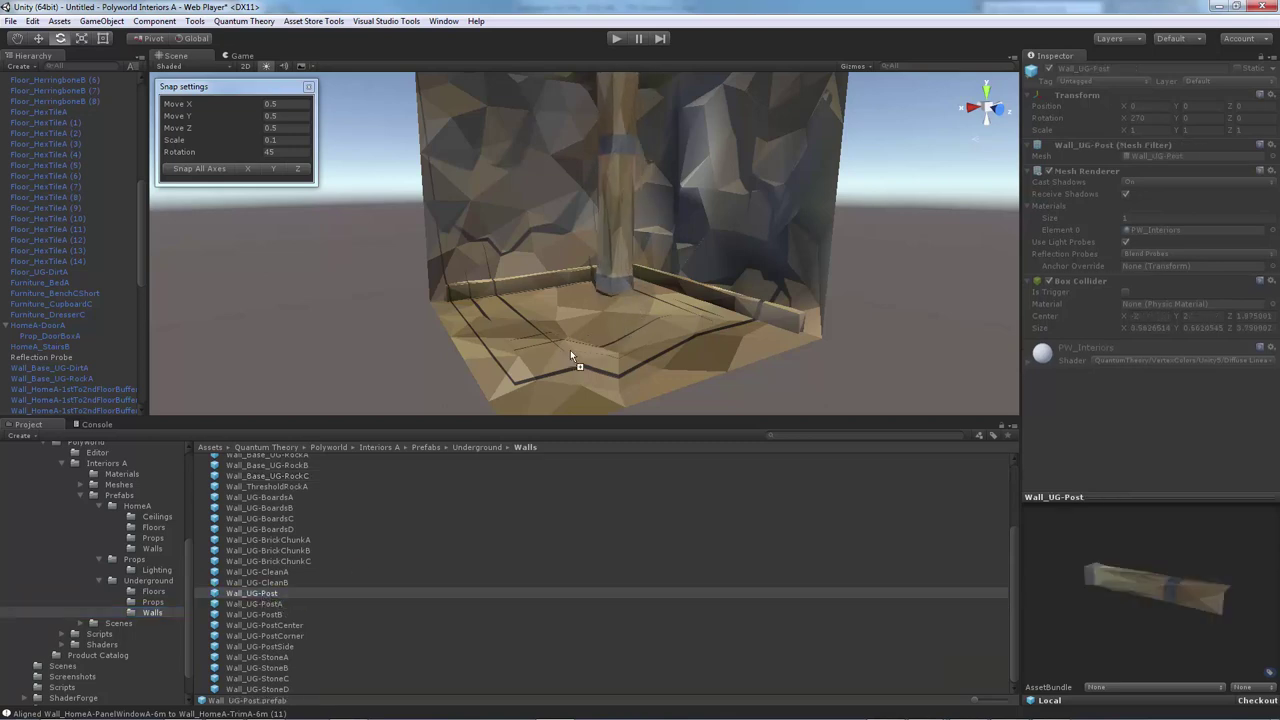
left_click_drag(572, 352, 572, 347)
right_click_drag(571, 275, 509, 306)
left_click_drag(509, 306, 528, 263, "alt")
key("Delete")
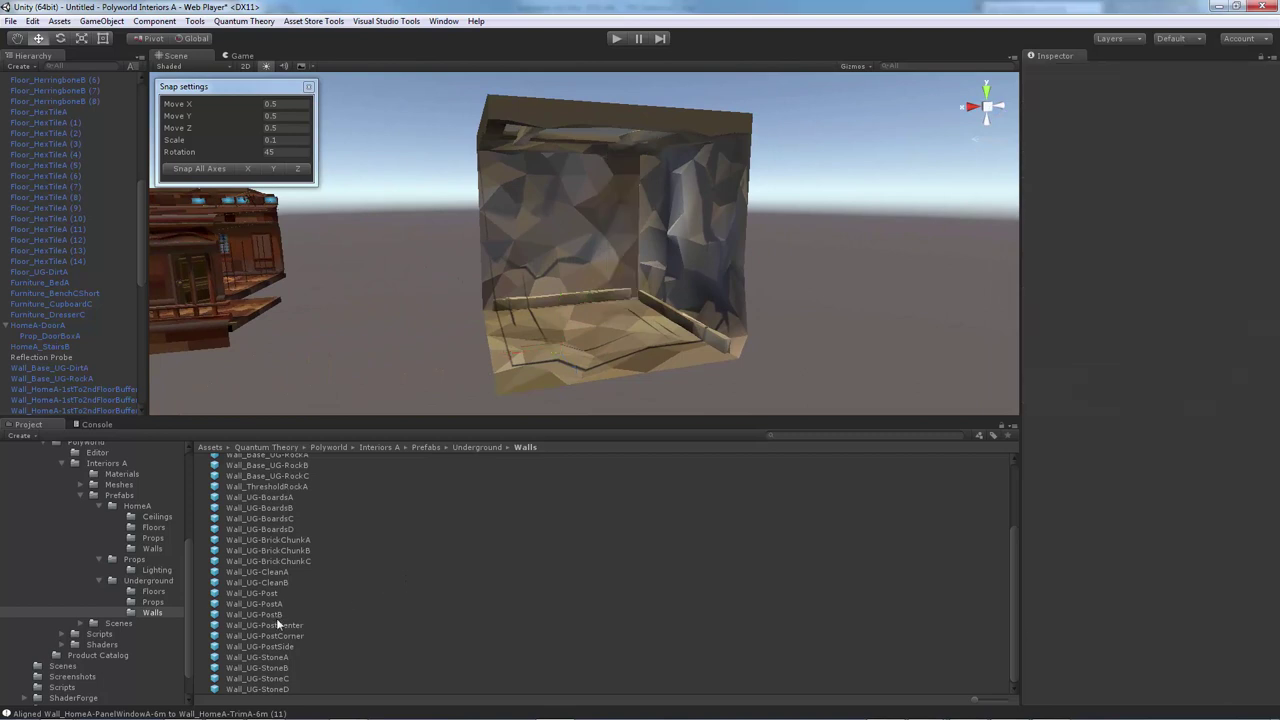
Preview the Wall_UG PostB, PostCorner and PostCenter prefabs.
left_click(255, 614)
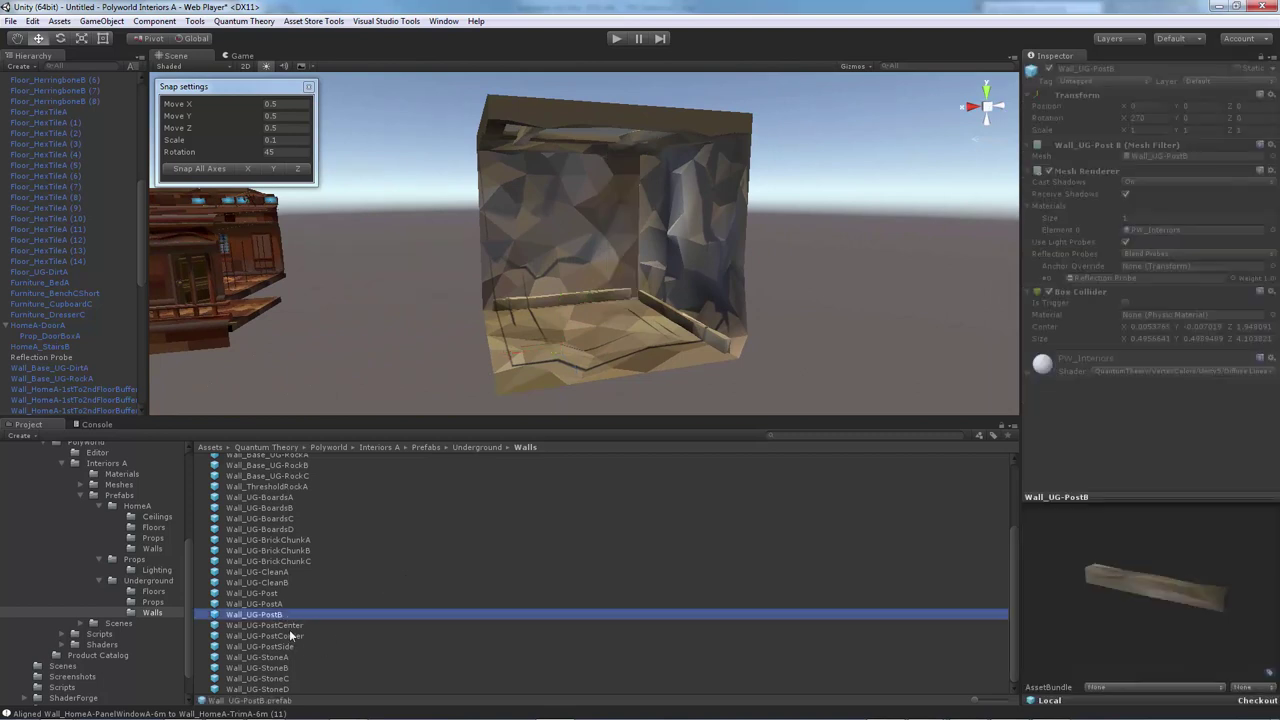
left_click(289, 635)
left_click(290, 625)
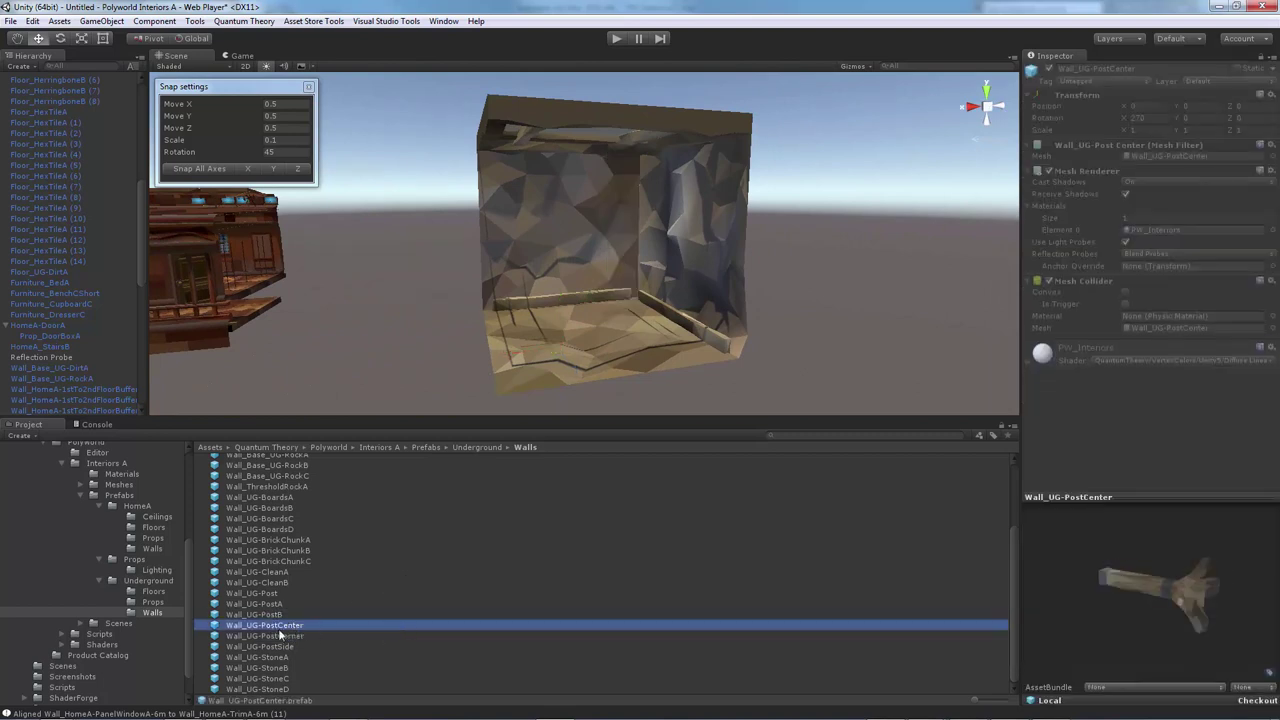
left_click_drag(1237, 610, 357, 617)
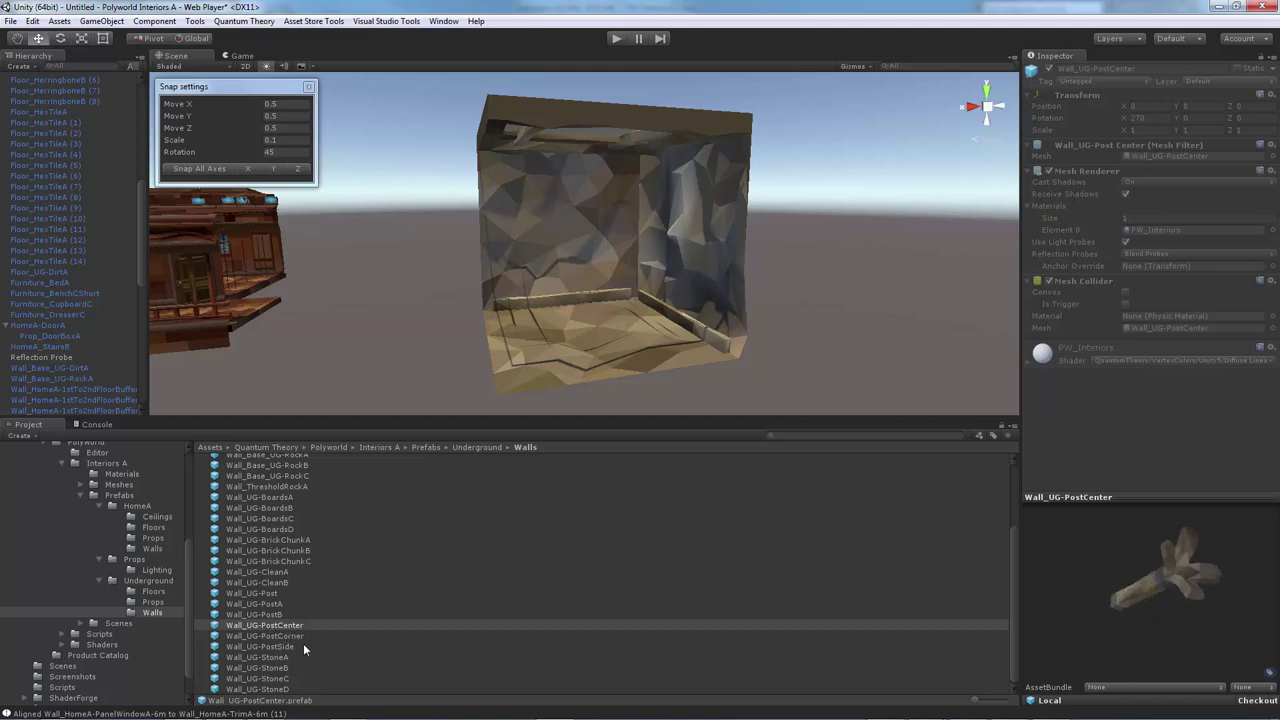
Add a Wall_UG-PostCorner, snap it on all axes and rotate it into the corner between the dirt and rock walls.
left_click_drag(282, 637, 613, 263)
left_click(226, 170)
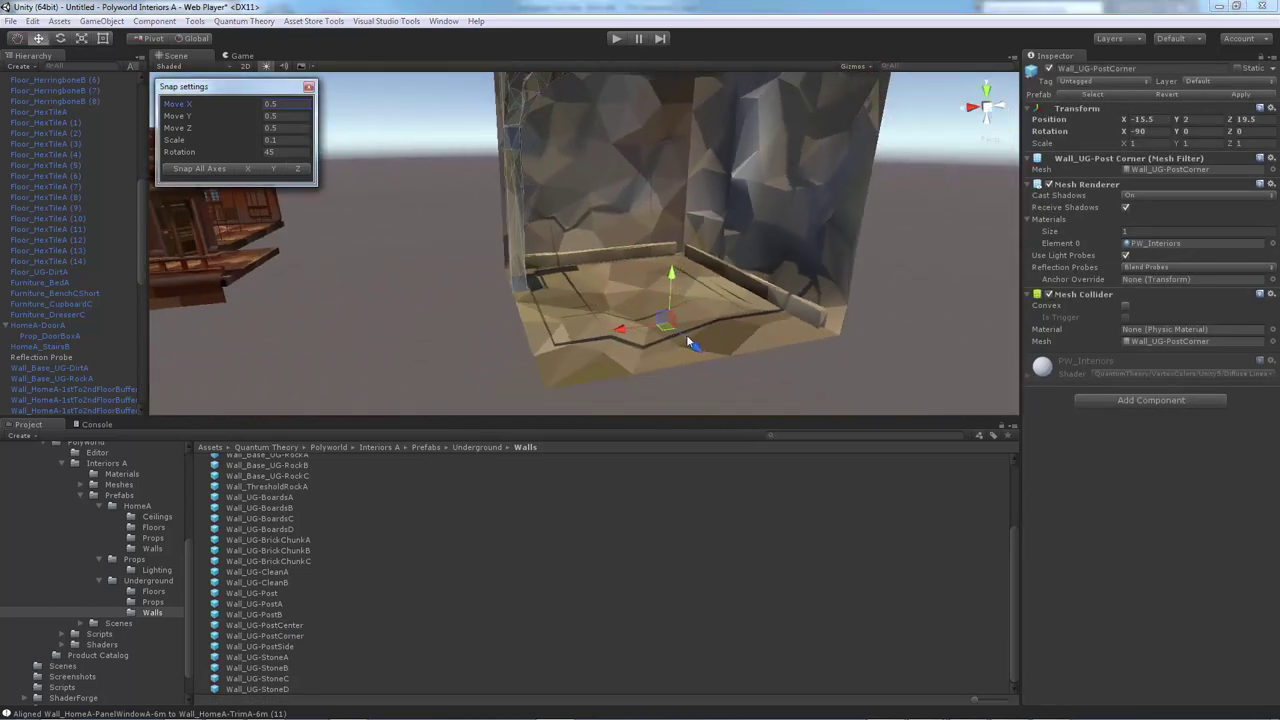
key("e")
left_click_drag(634, 323, 571, 328)
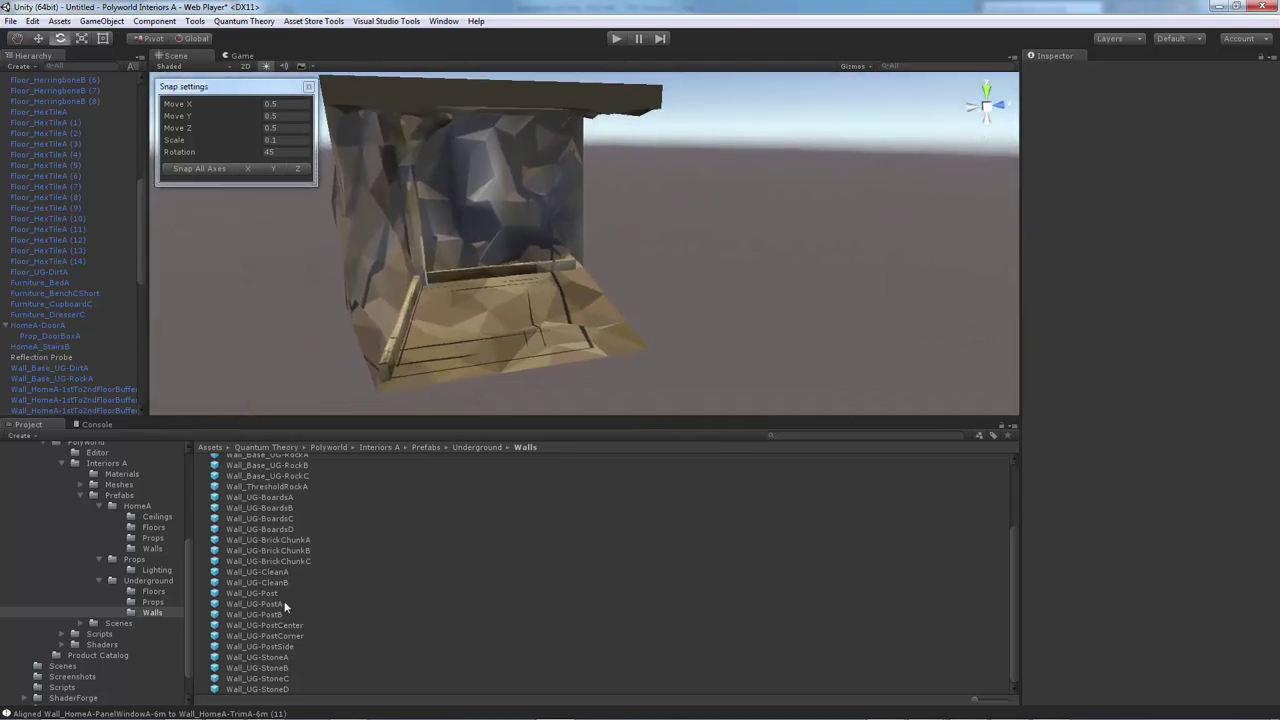
Add a Floor_UG-RidgedC tile, snap it on all axes and align it against the open edge of the dirt floor.
left_click(609, 341)
left_click(153, 591)
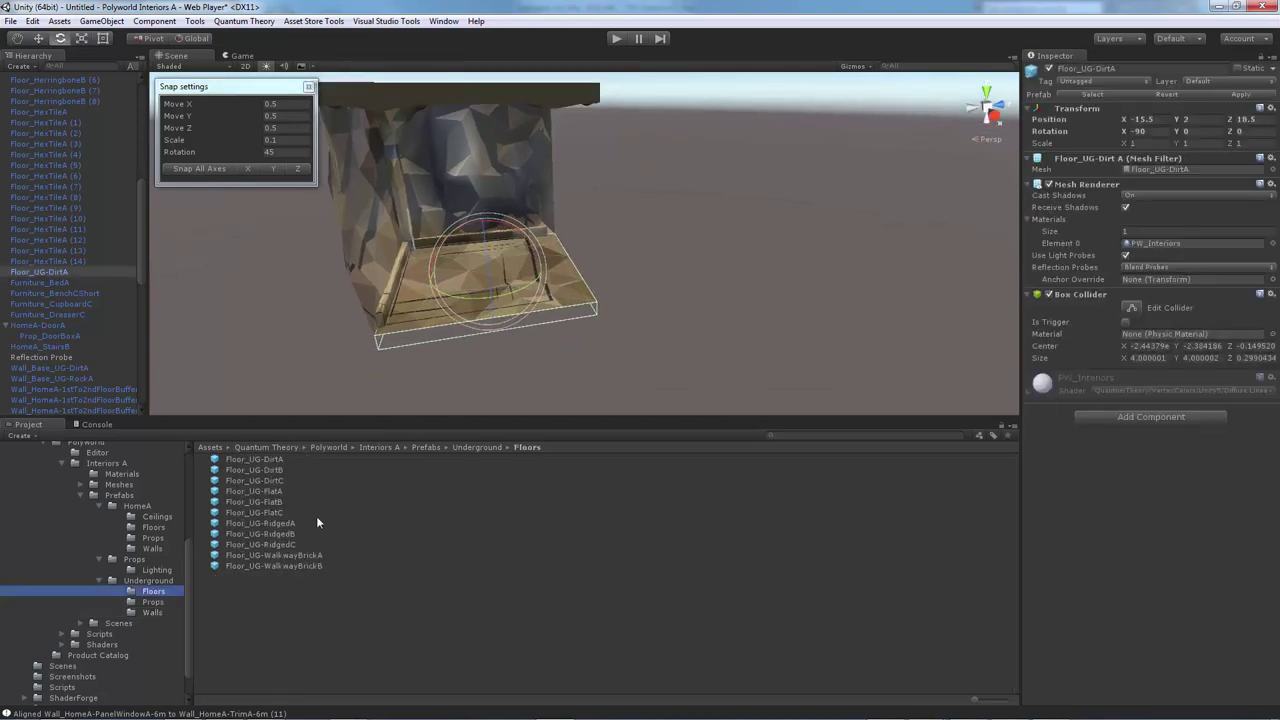
left_click_drag(282, 545, 658, 275)
left_click(204, 169)
left_click_drag(560, 285, 730, 294, "alt")
key("w")
mouse_move(540, 262)
left_mouse_down("ctrl")
mouse_move(541, 214)
mouse_move(541, 258)
left_mouse_up("ctrl")
left_click_drag(526, 198, 526, 222, "ctrl")
left_click_drag(600, 268, 490, 255, "alt")
Add a Base_UG-2WayStraight frame over the ridged floor, snap it on all axes and place a duplicate farther along the passage.
left_click(151, 613)
left_click_drag(276, 492, 778, 270)
left_click_drag(640, 278, 732, 309, "alt")
left_click(204, 169)
left_click_drag(660, 290, 488, 282, "alt")
scroll(488, 282, "up", 1)
key("ctrl+d")
left_click_drag(724, 290, 918, 290, "ctrl")
left_click_drag(814, 302, 640, 290, "alt")
scroll(291, 643, "down", 3)
Add a Wall_UG-PostSide, snap it on all axes, position it at the passage side and place a duplicate farther along.
left_click_drag(290, 646, 548, 262)
left_click_drag(548, 262, 609, 264, "alt")
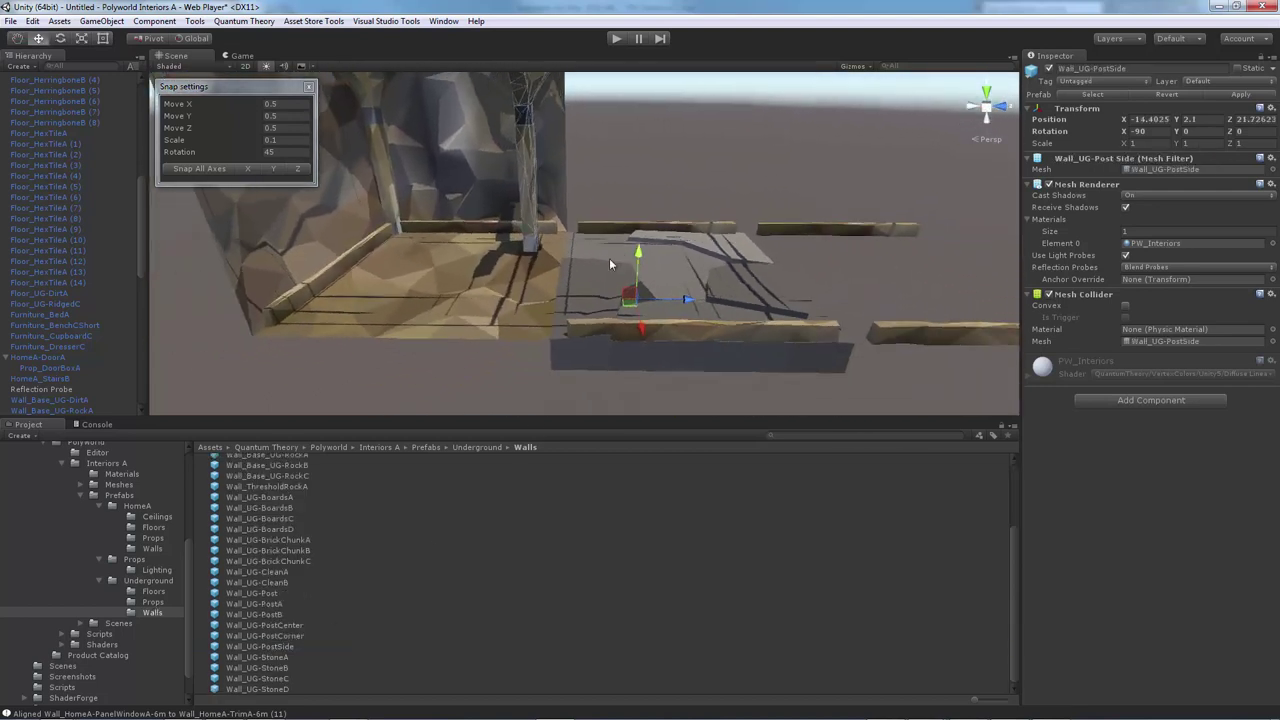
left_click(199, 168)
left_click_drag(612, 308, 700, 290, "ctrl")
key("w")
left_click_drag(682, 284, 550, 287, "ctrl")
key("ctrl+d")
left_click_drag(645, 289, 520, 291, "ctrl")
left_click_drag(540, 290, 760, 300, "alt")
Duplicate the side post, rotate the copy to -90 about Y for the opposite side and place another copy at Z 26.5.
key("ctrl+d")
key("e")
left_click_drag(650, 348, 677, 311, "ctrl")
key("w")
left_click_drag(435, 318, 332, 320, "ctrl")
right_click_drag(333, 320, 420, 316)
key("ctrl+d")
left_click_drag(385, 314, 266, 317, "ctrl")
right_click_drag(480, 300, 905, 254)
left_click_drag(905, 254, 800, 228, "alt")
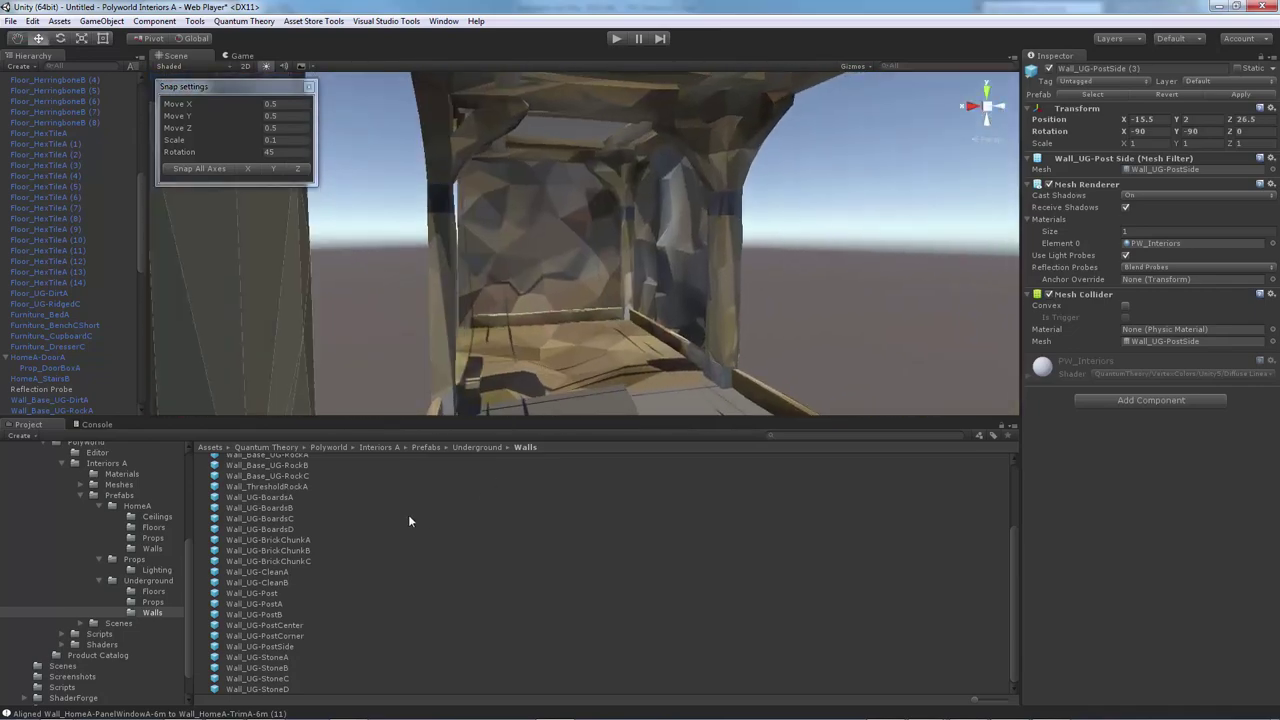
Add a Wall_UG-StoneA wall to the ridged passage section, snap it on all axes and rotate it to -90 about Y.
left_click(268, 658)
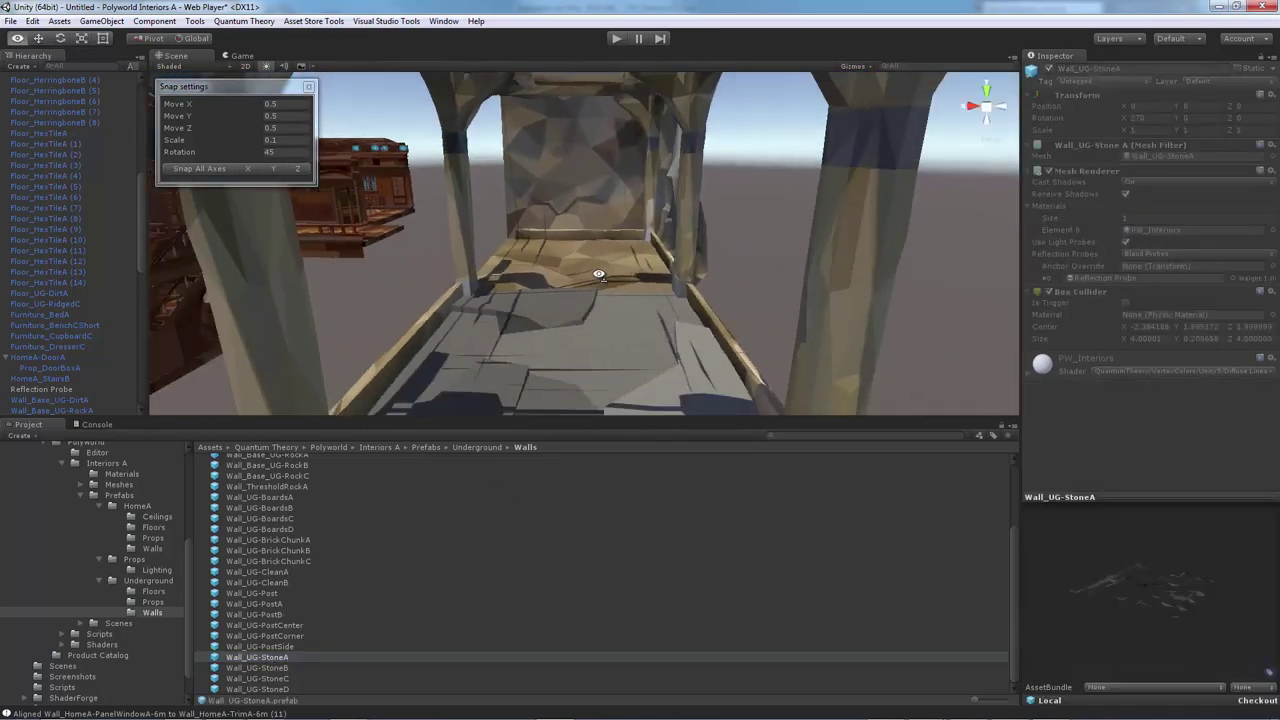
left_click_drag(284, 660, 579, 354)
right_click_drag(579, 354, 448, 284)
left_click_drag(448, 283, 458, 293, "alt")
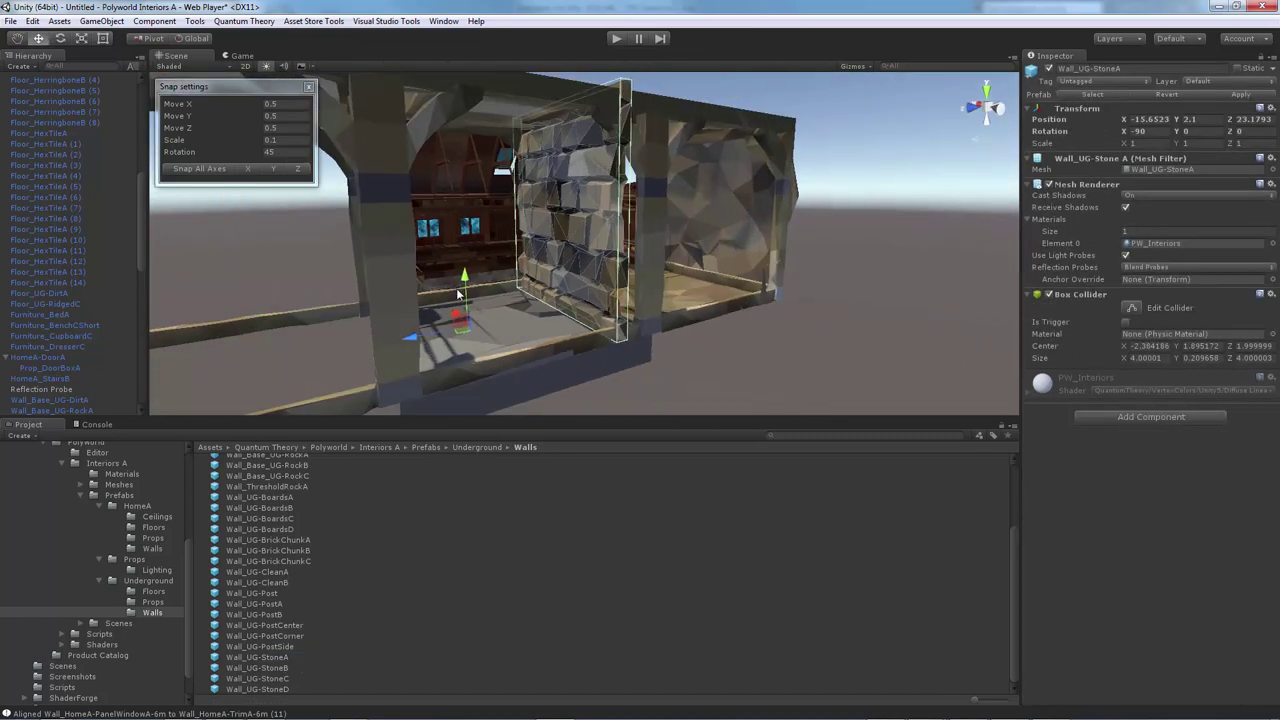
left_click(210, 169)
key("e")
left_click_drag(472, 350, 720, 370, "ctrl")
scroll(493, 368, "up", 3)
key("w")
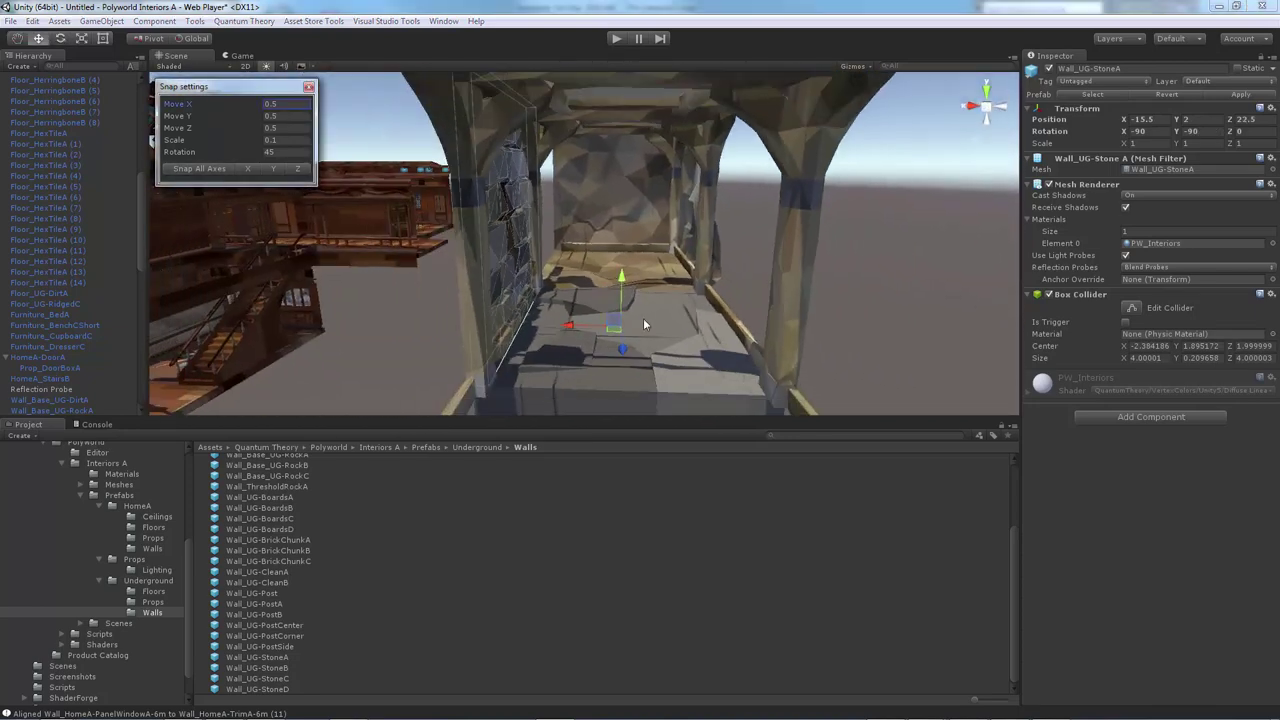
left_click_drag(470, 300, 463, 565, "alt")
Add a Wall_UG-StoneC wall on the opposite side of the passage, rotate it to 90 about Y and snap it on all axes.
left_click_drag(282, 668, 728, 243)
key("Delete")
left_click_drag(276, 678, 612, 390)
right_click_drag(610, 285, 608, 266)
left_click_drag(608, 266, 398, 336, "alt")
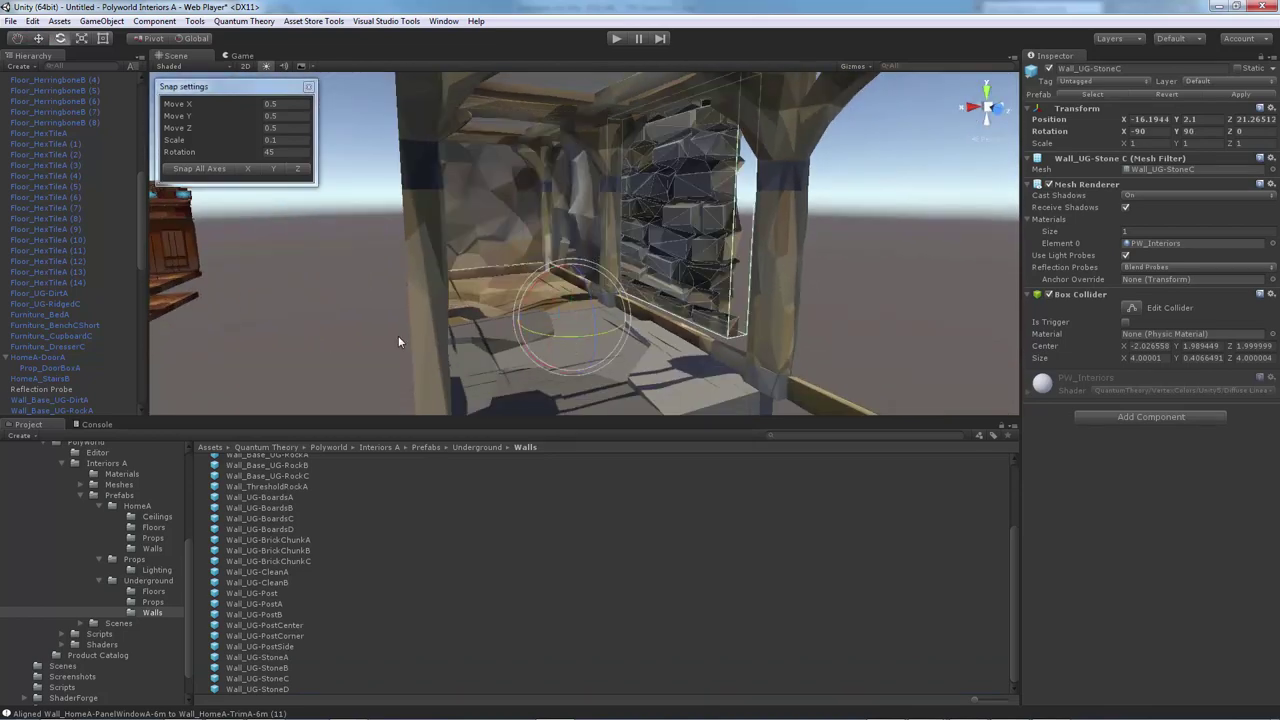
left_click(229, 171)
key("w")
right_click_drag(494, 256, 490, 330)
left_click_drag(474, 347, 491, 351)
Examine the assembled underground passage from outside and around its open end.
left_click(715, 280)
right_click_drag(715, 280, 596, 246)
mouse_move(596, 246)
left_mouse_down("alt")
mouse_move(229, 349)
mouse_move(503, 271)
mouse_move(414, 229)
mouse_move(595, 233)
left_mouse_up("alt")
right_click_drag(595, 233, 745, 310)
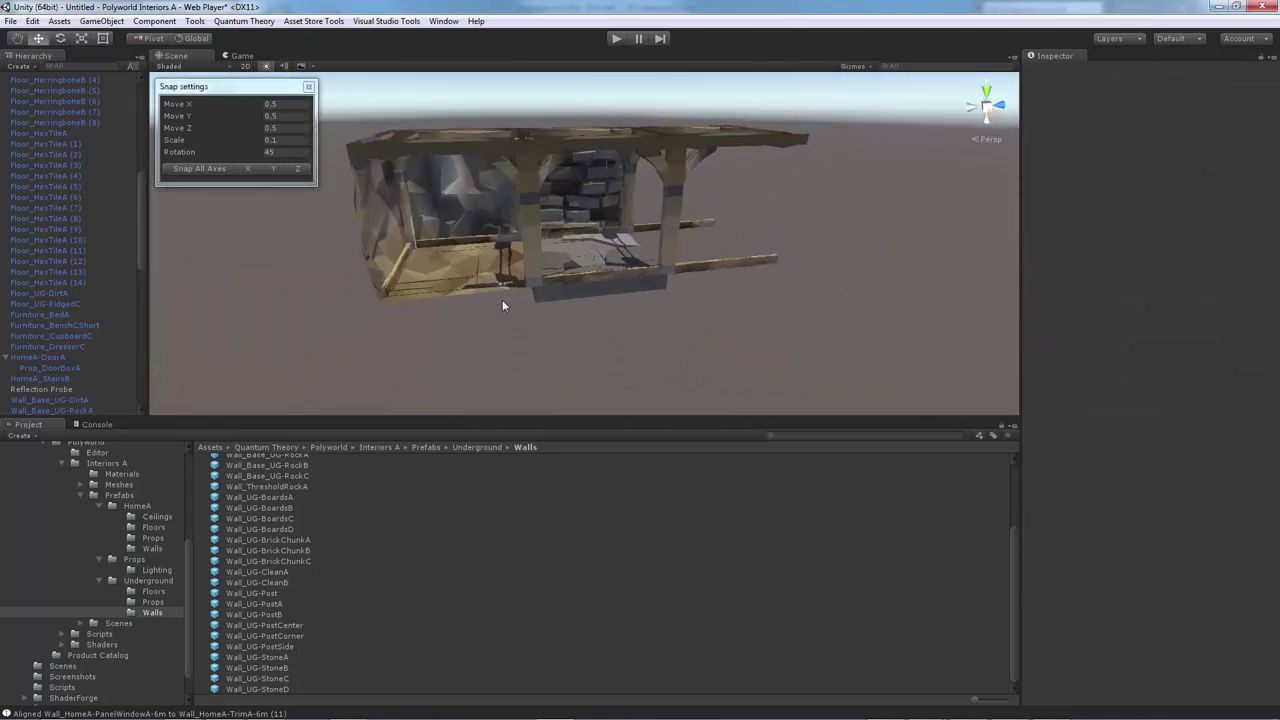
right_click_drag(582, 279, 500, 291)
left_click_drag(500, 292, 620, 270, "alt")
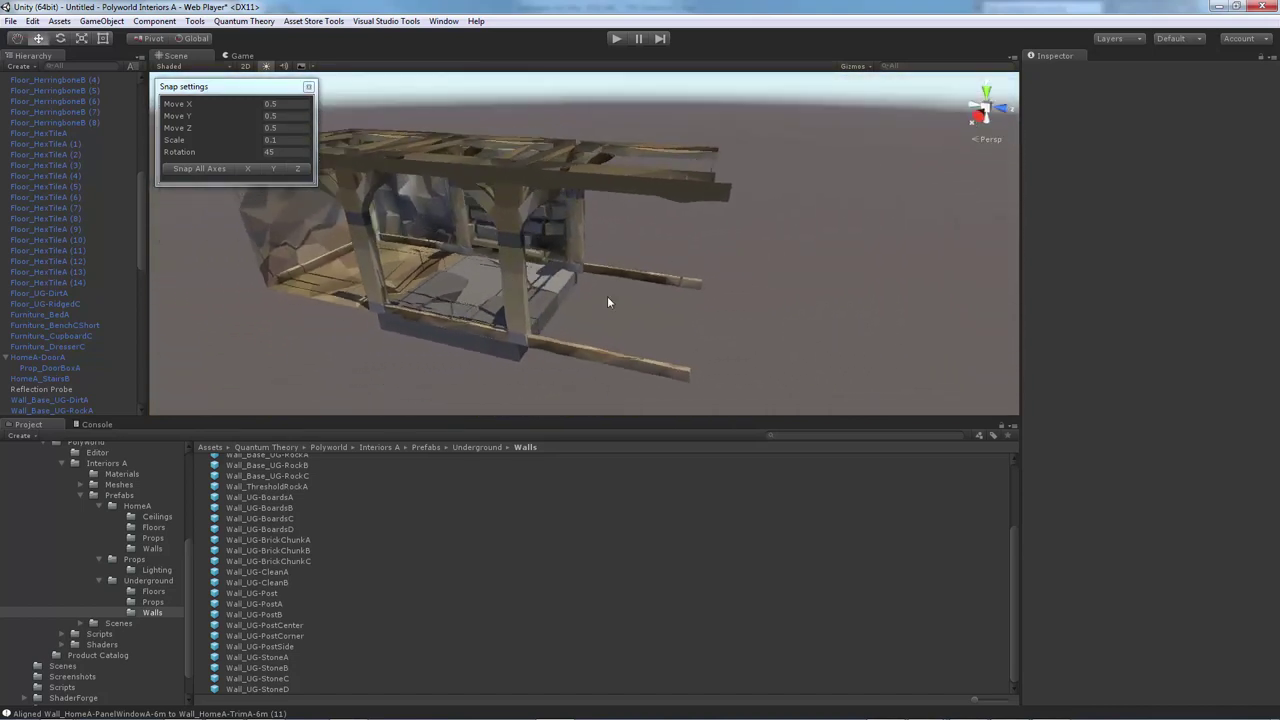
Add a Base_UG-4Way frame beyond the open end of the passage and move it in snap increments to join the existing beams.
scroll(282, 572, "up", 3)
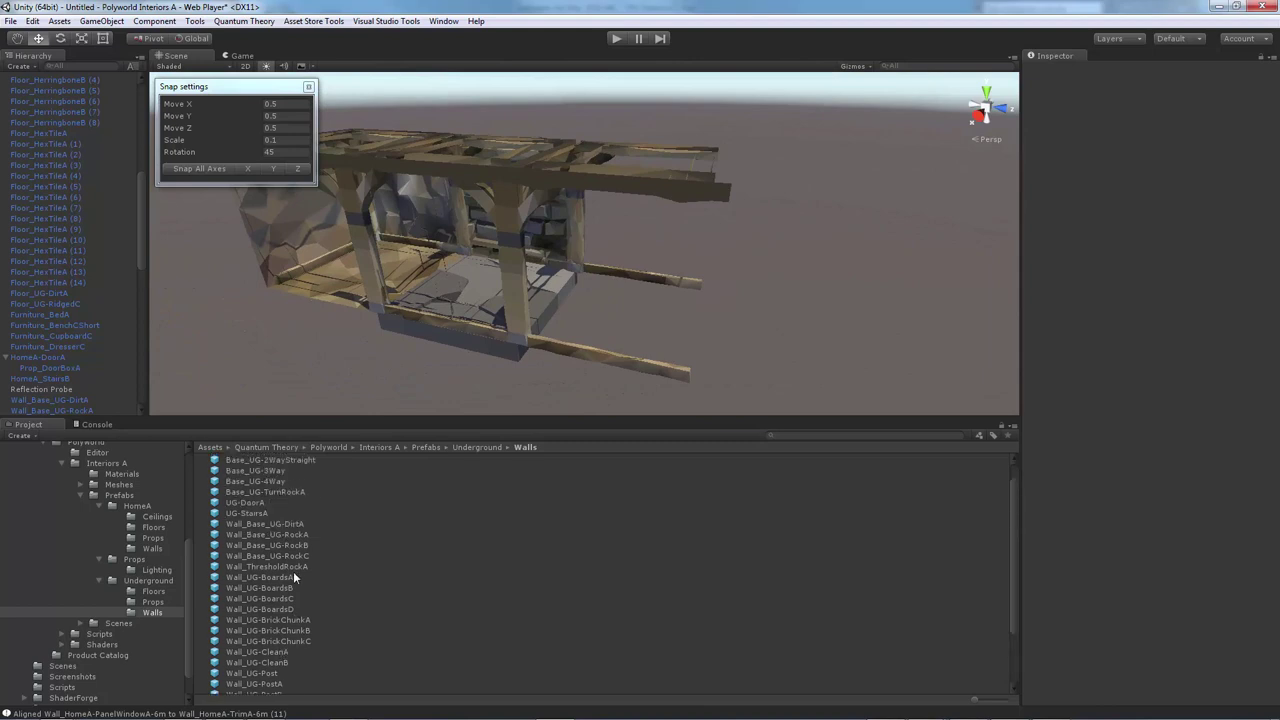
left_click(273, 501)
right_click_drag(498, 325, 540, 335)
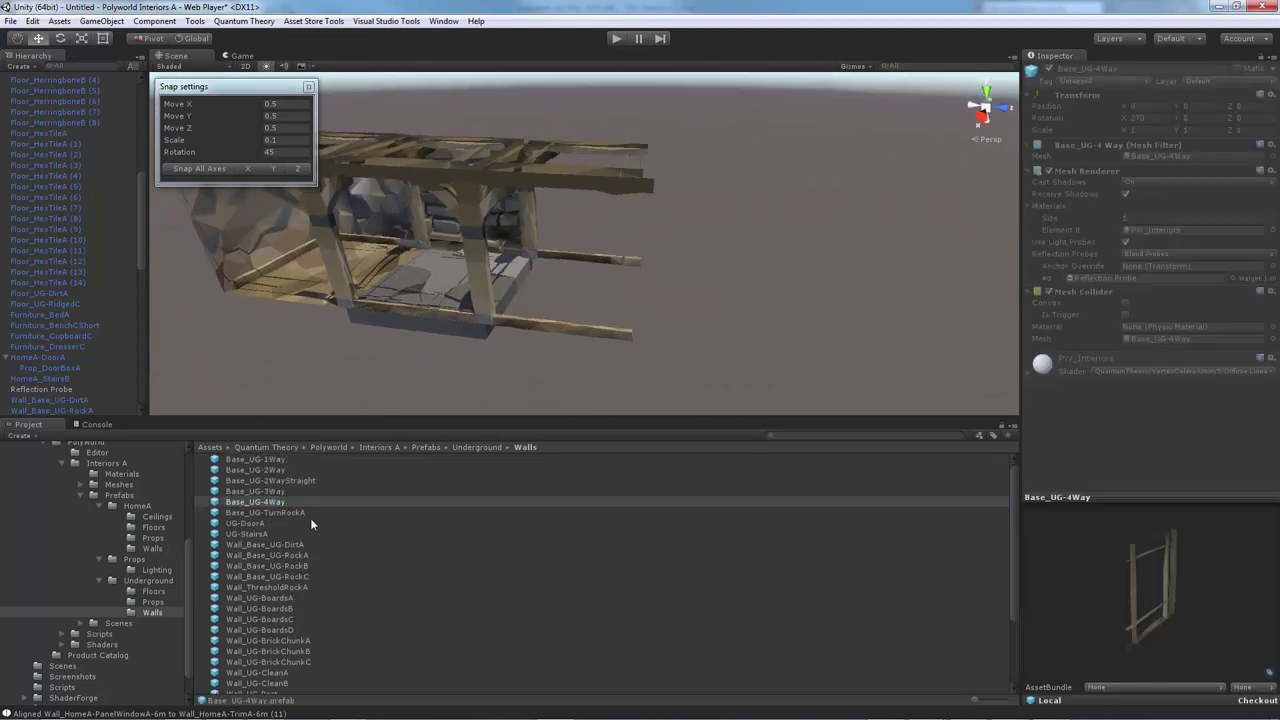
left_click_drag(272, 502, 724, 334)
right_click_drag(716, 322, 706, 308)
left_click_drag(706, 308, 662, 302, "alt")
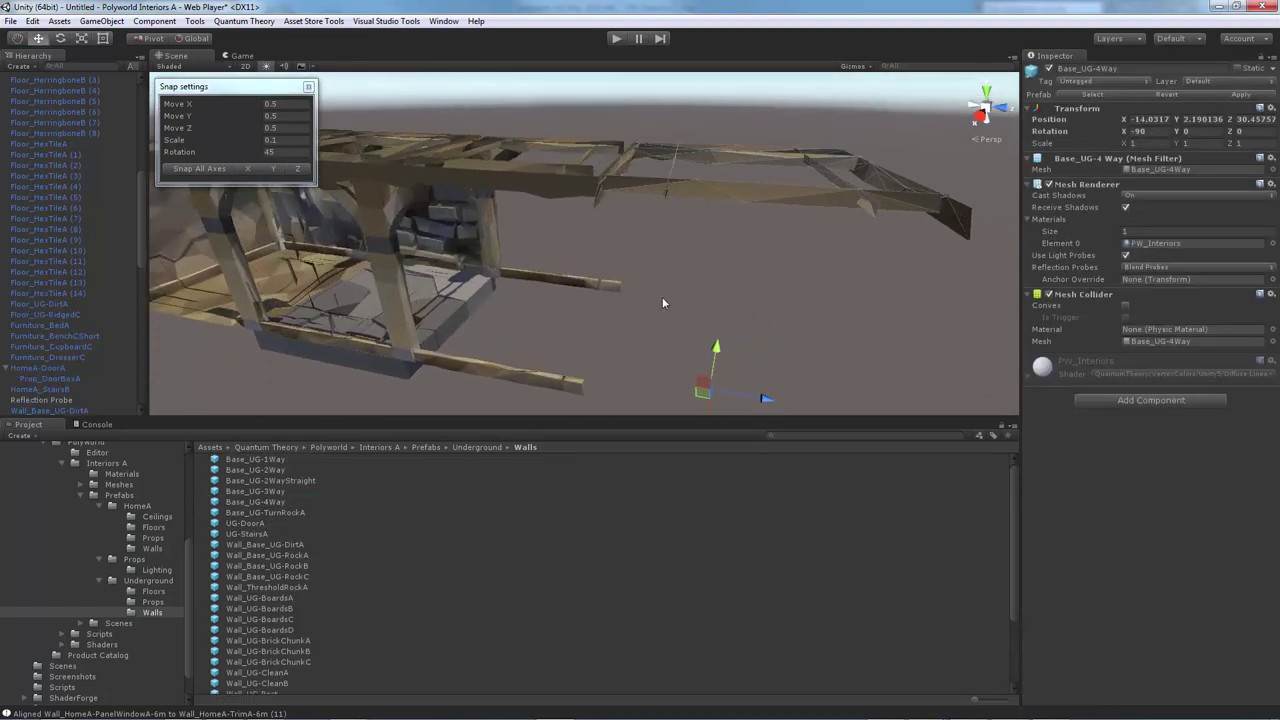
left_click_drag(600, 235, 290, 335, "alt")
left_click_drag(515, 289, 590, 200, "ctrl")
Duplicate the Floor_UG-RidgedC section repeatedly and place the copies in snap increments to floor the four-way junction and its side branches.
left_click(535, 245)
left_click_drag(535, 250, 389, 316, "alt")
key("ctrl+d")
left_click_drag(708, 248, 578, 264, "ctrl")
key("ctrl+d")
left_click_drag(578, 264, 427, 290, "ctrl")
left_click_drag(427, 290, 667, 304, "alt")
left_click_drag(481, 308, 661, 262)
right_click_drag(662, 262, 606, 230)
left_click(750, 205)
key("ctrl+d")
left_click_drag(608, 320, 481, 328)
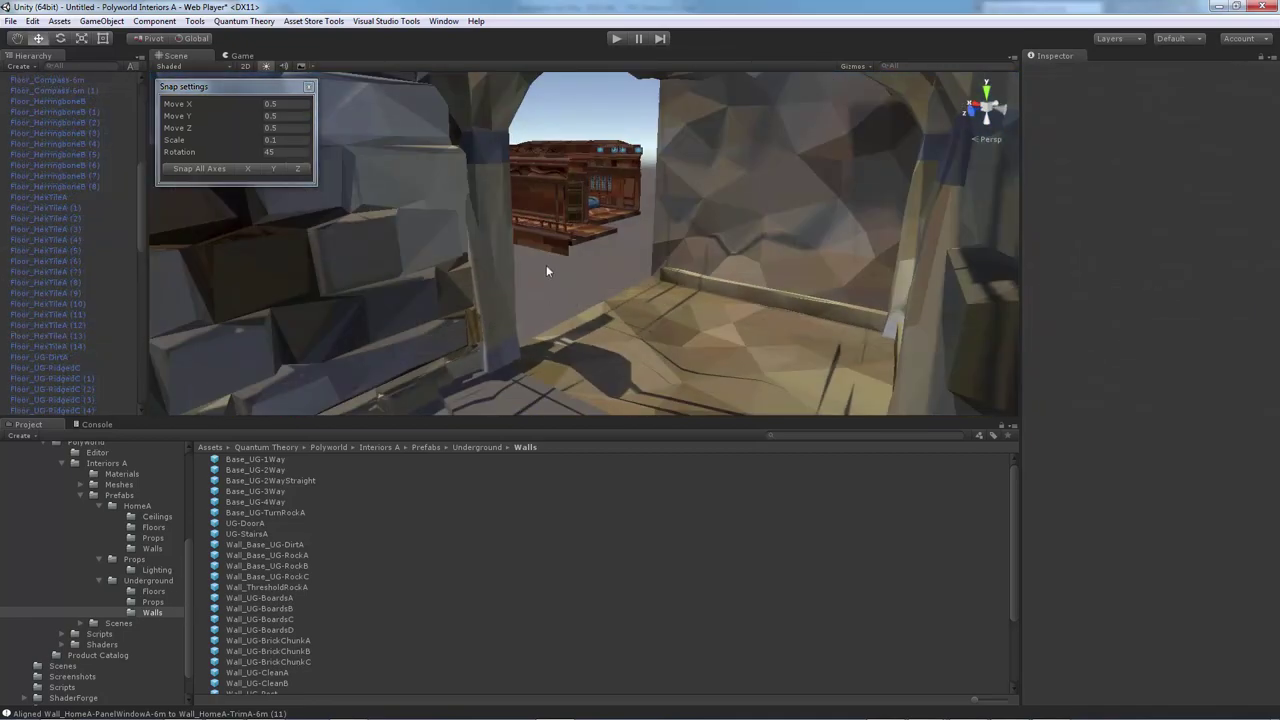
Add a UG-DoorA frame to the passage, snap it on all axes and move it to X -15.5, Z 18.5 between the posts.
right_click_drag(547, 265, 513, 264)
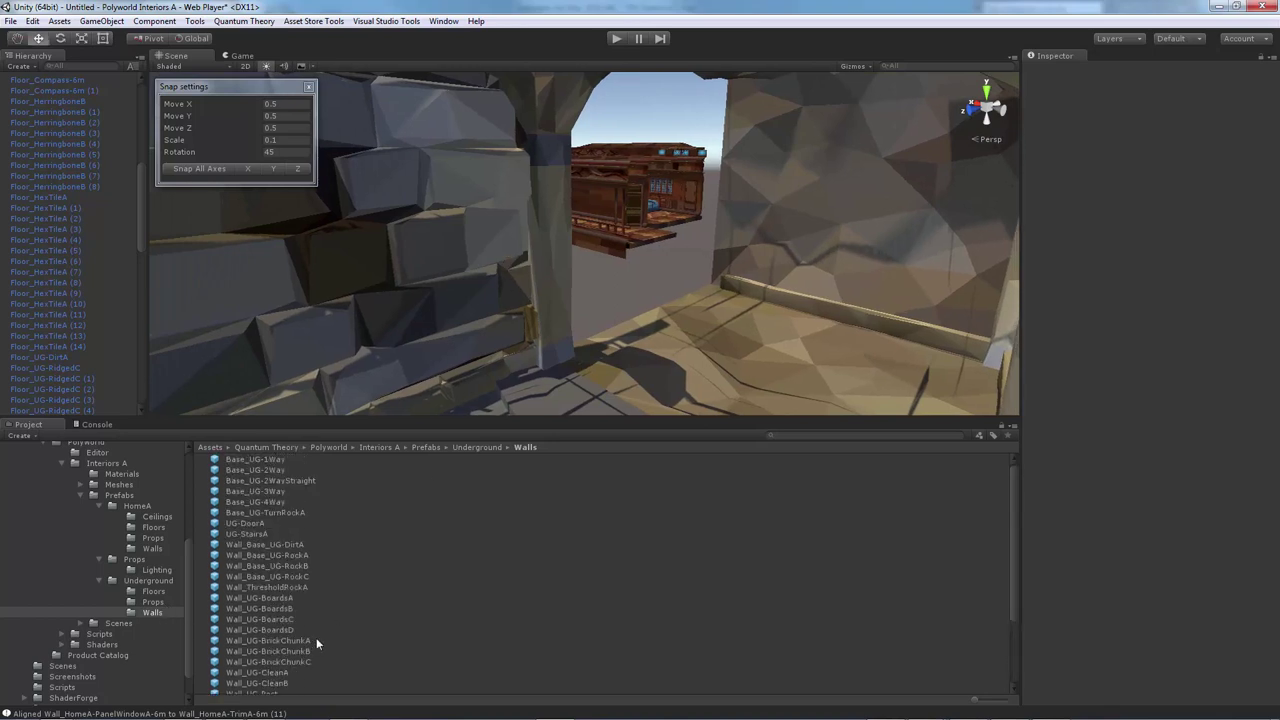
left_click_drag(245, 523, 822, 397)
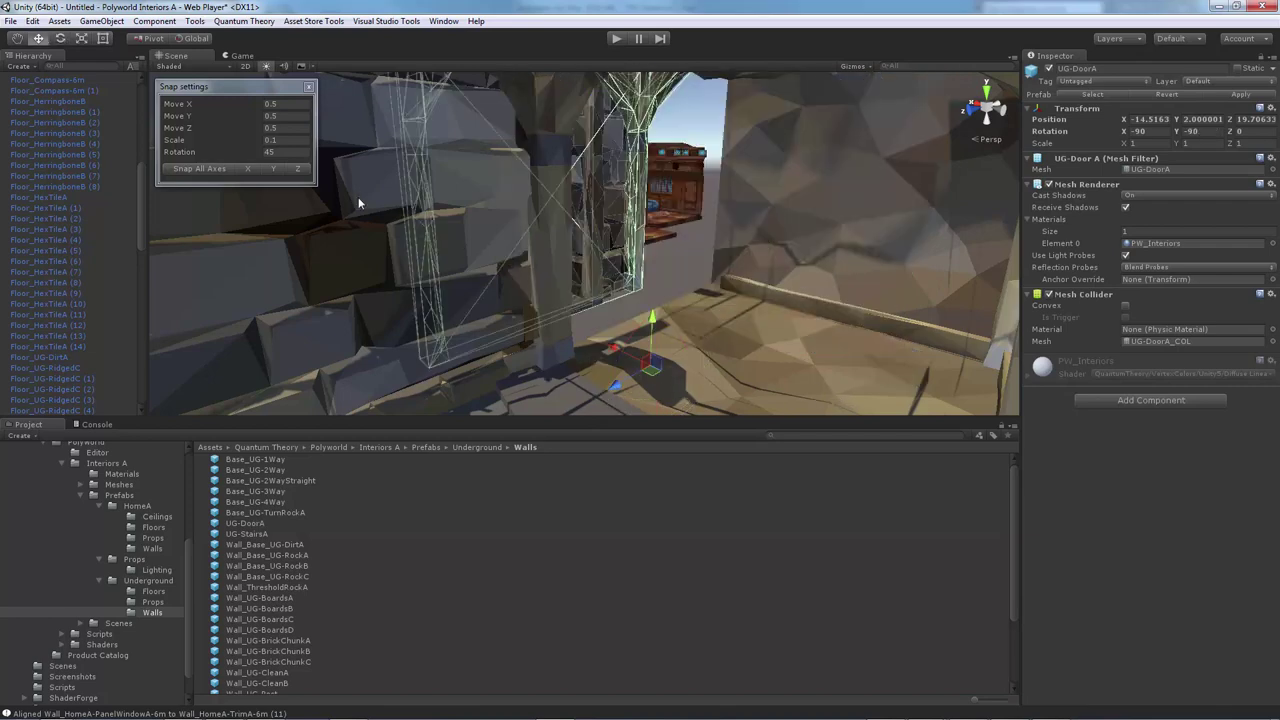
left_click_drag(359, 203, 480, 219, "alt")
left_click(212, 171)
left_click_drag(528, 336, 606, 313, "ctrl")
right_click_drag(606, 313, 603, 322)
key("s")
key("d")
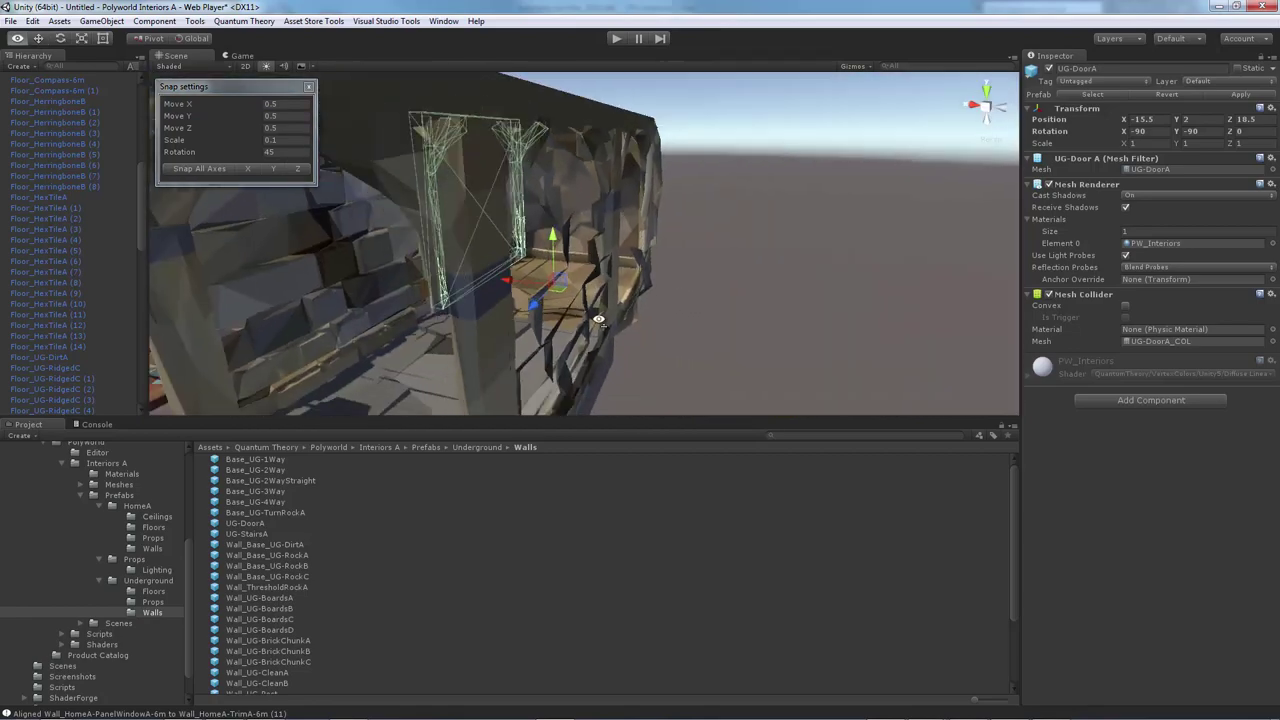
Examine the underground passage and the neighbouring hall from several viewpoints, ending at the floored four-way junction.
left_click_drag(603, 321, 418, 235, "alt")
right_click_drag(418, 235, 377, 286)
key("w")
left_click_drag(377, 286, 75, 358, "alt")
right_click_drag(76, 359, 423, 298)
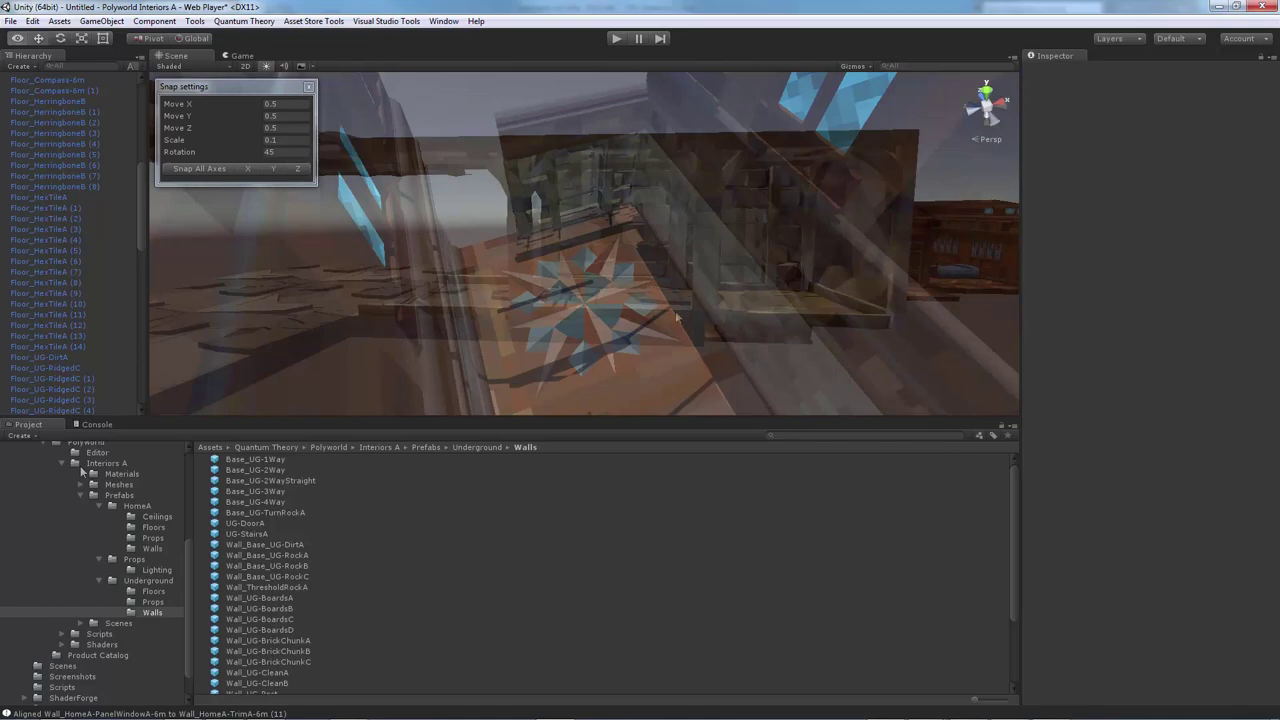
left_click_drag(677, 318, 524, 567, "alt")
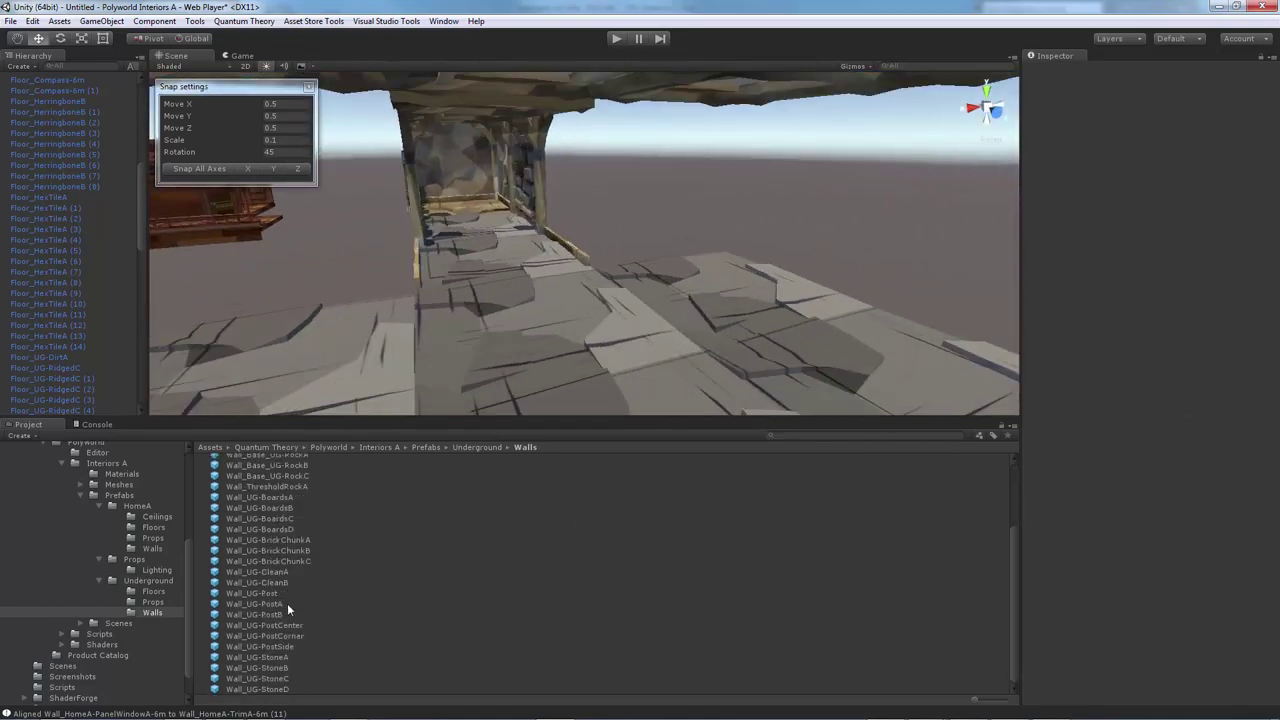
Add the Prop_FloorStonesF stones from the Underground props onto the ridged floor of the junction.
left_click(148, 602)
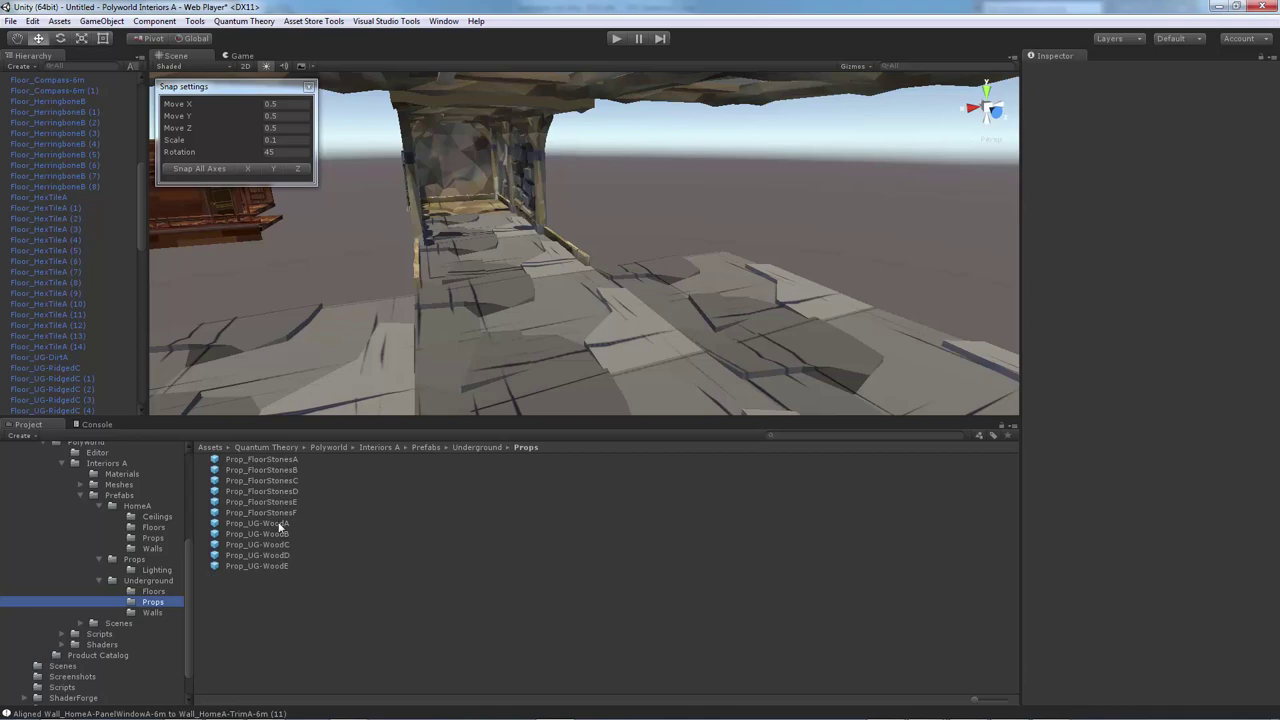
left_click_drag(506, 357, 510, 360)
right_click_drag(510, 360, 395, 413)
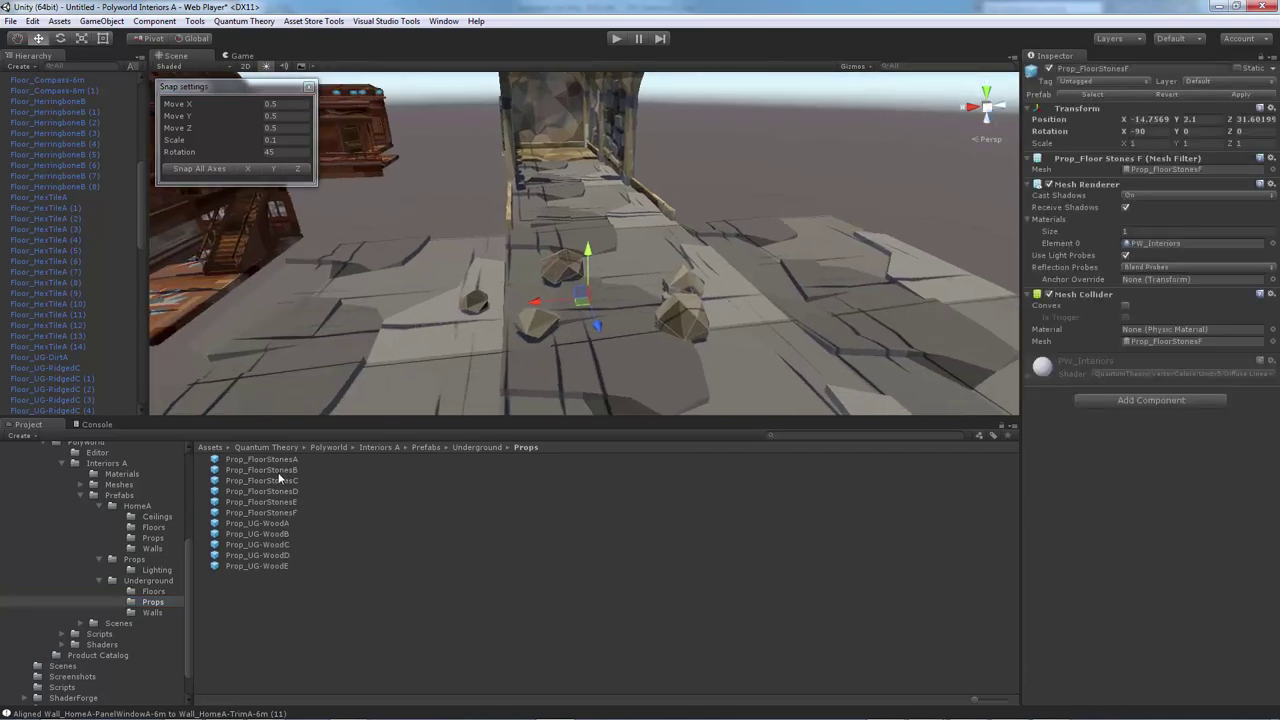